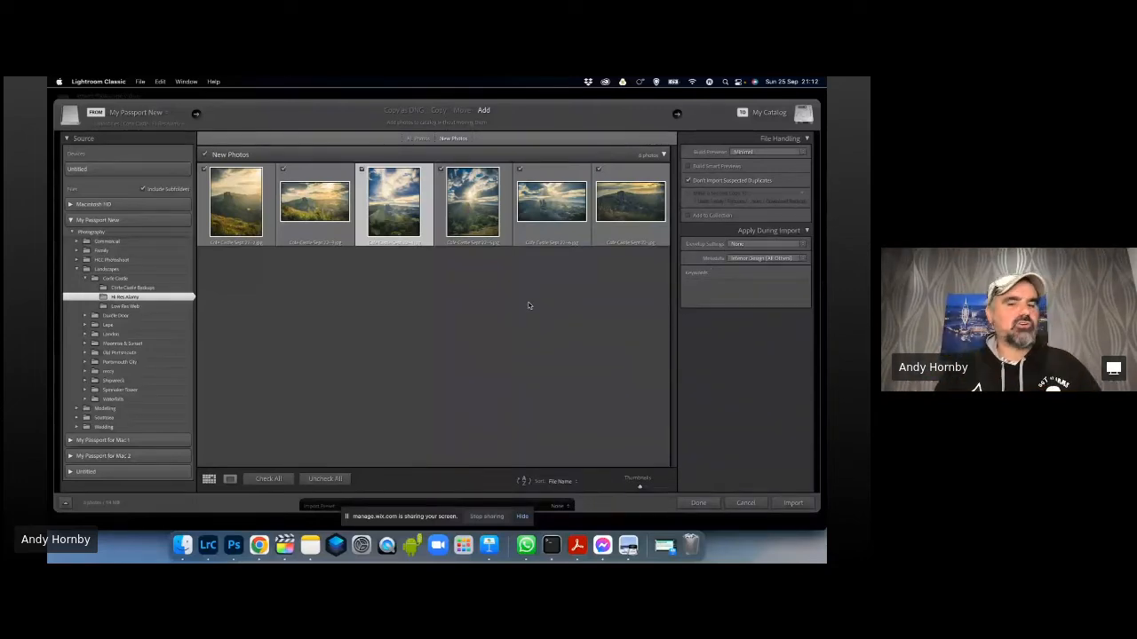
Switch the import method to Move to review its destination folders, and set it back to Add.
click(726, 299)
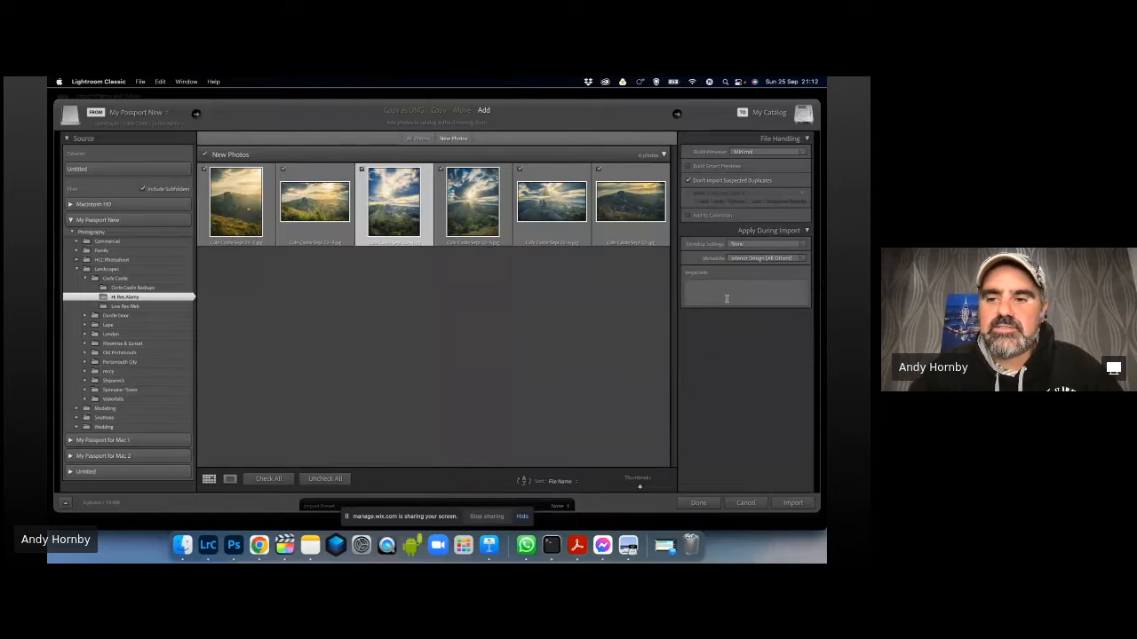
click(462, 111)
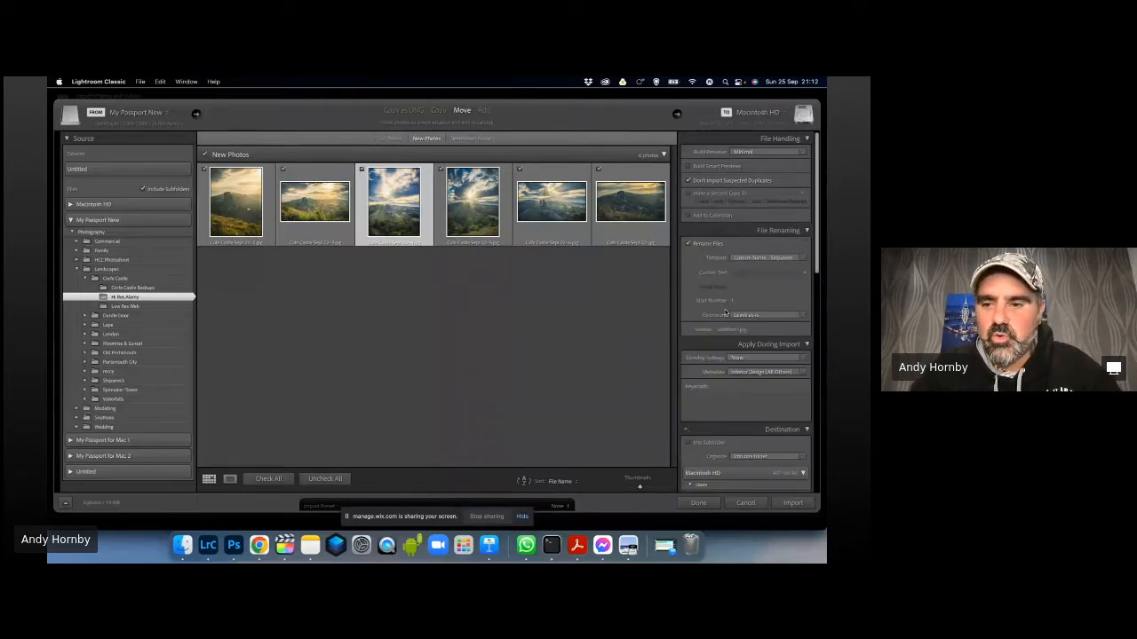
scroll(748, 418, down, 5)
scroll(749, 421, down, 4)
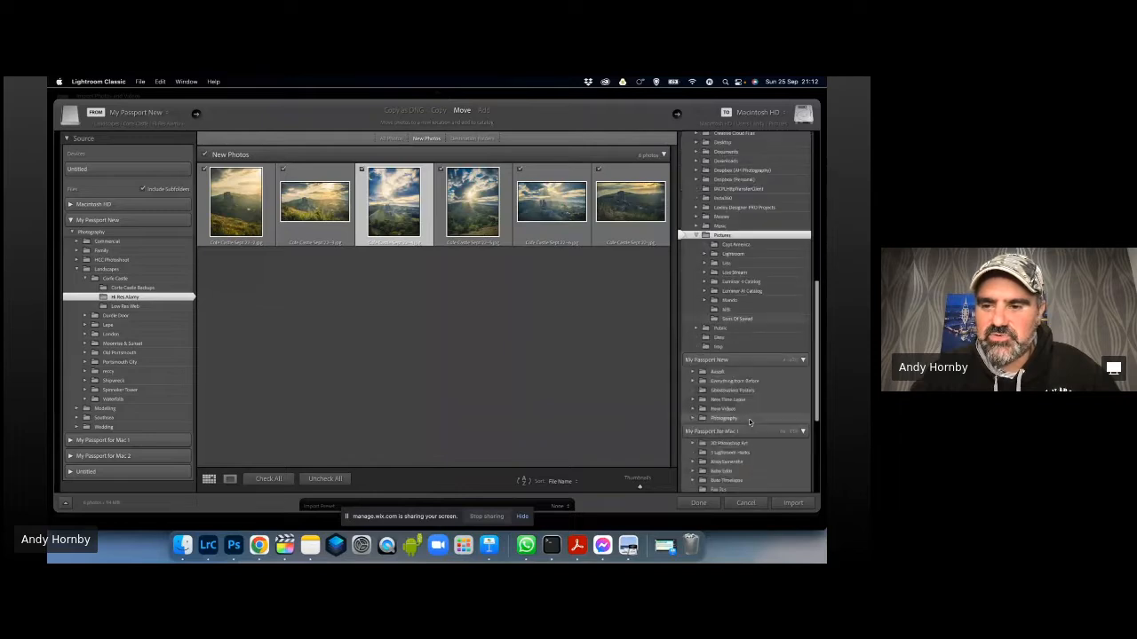
scroll(749, 419, up, 8)
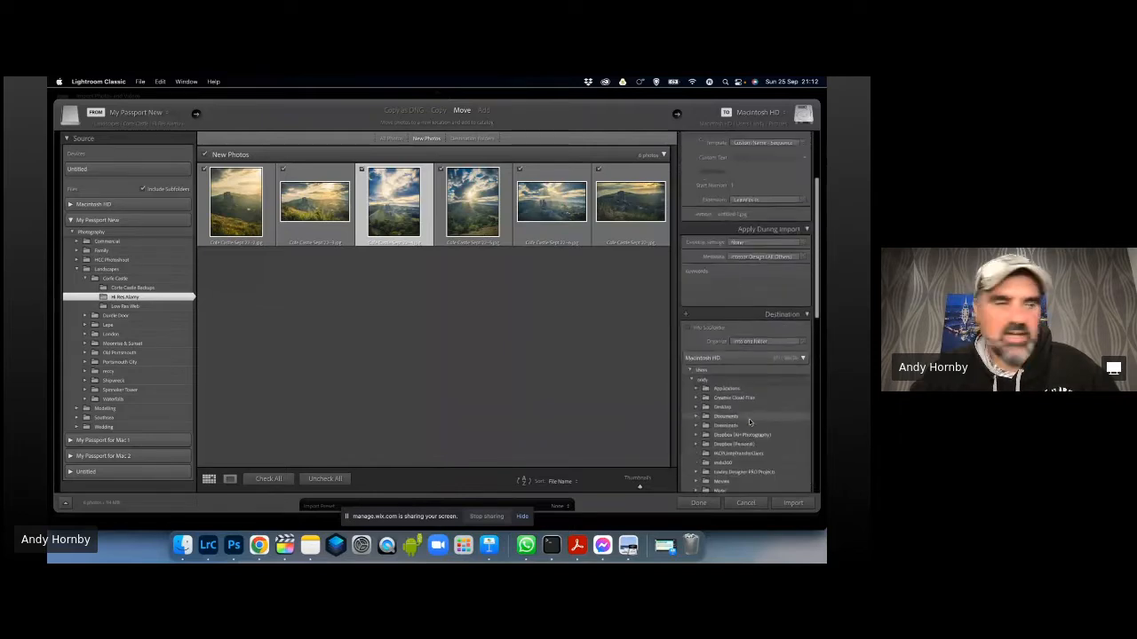
click(483, 110)
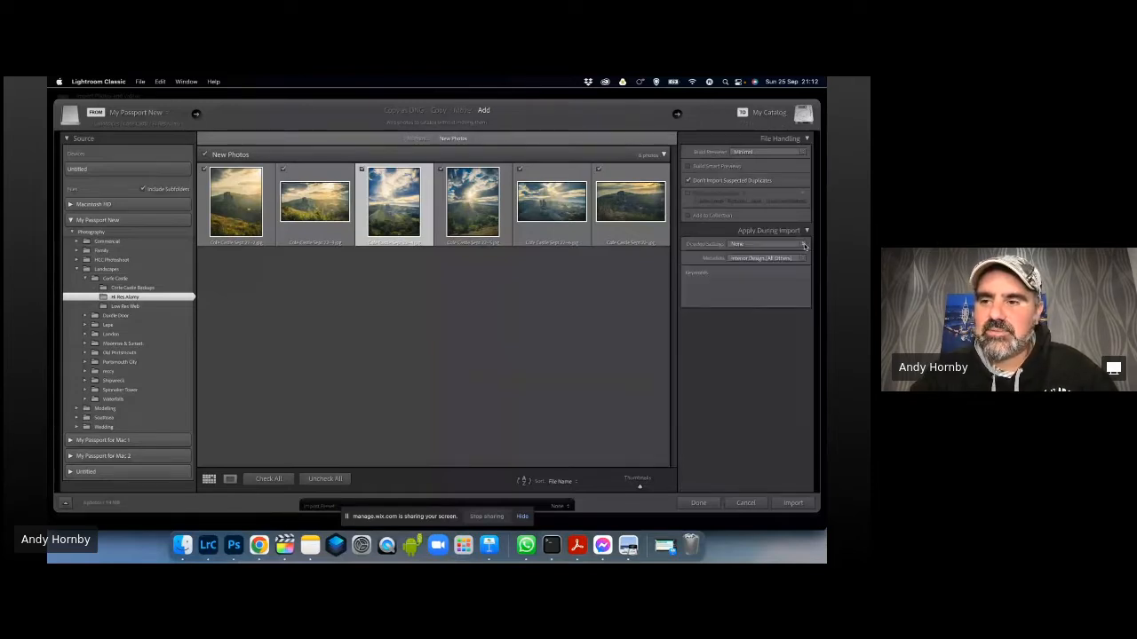
Browse the develop presets available to apply during import, including the natural everyday group, without choosing one.
click(804, 246)
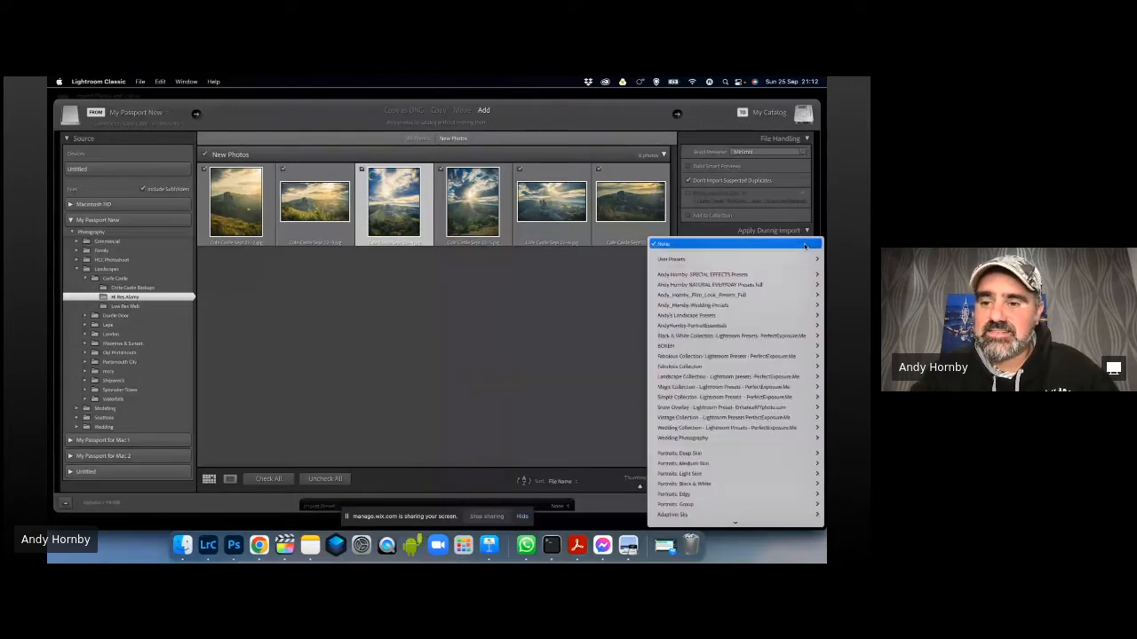
click(616, 310)
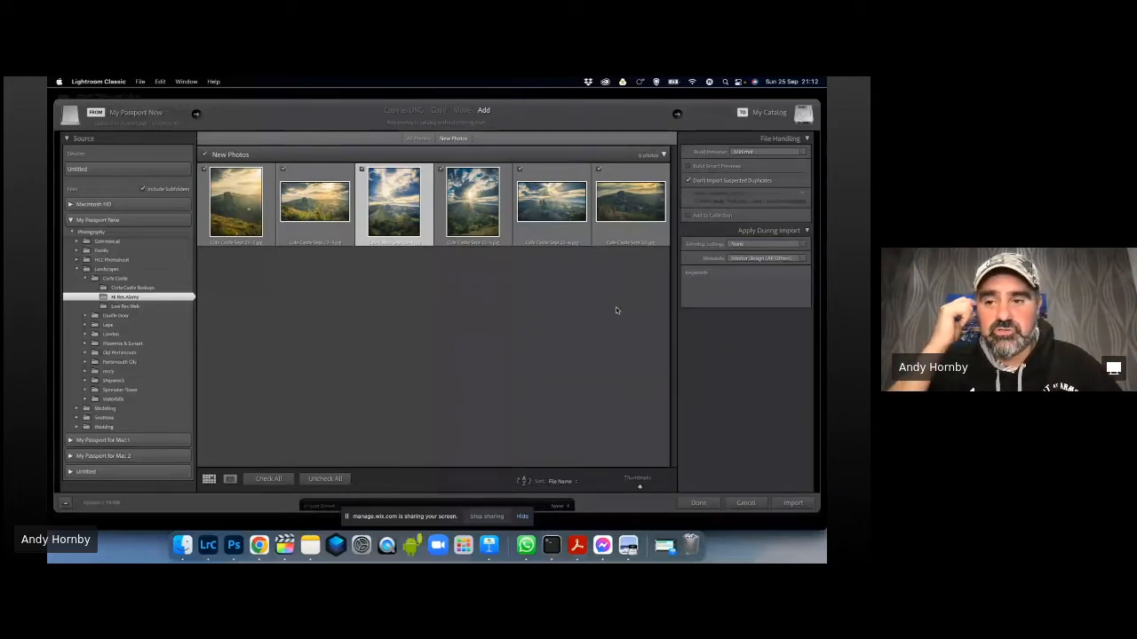
click(805, 246)
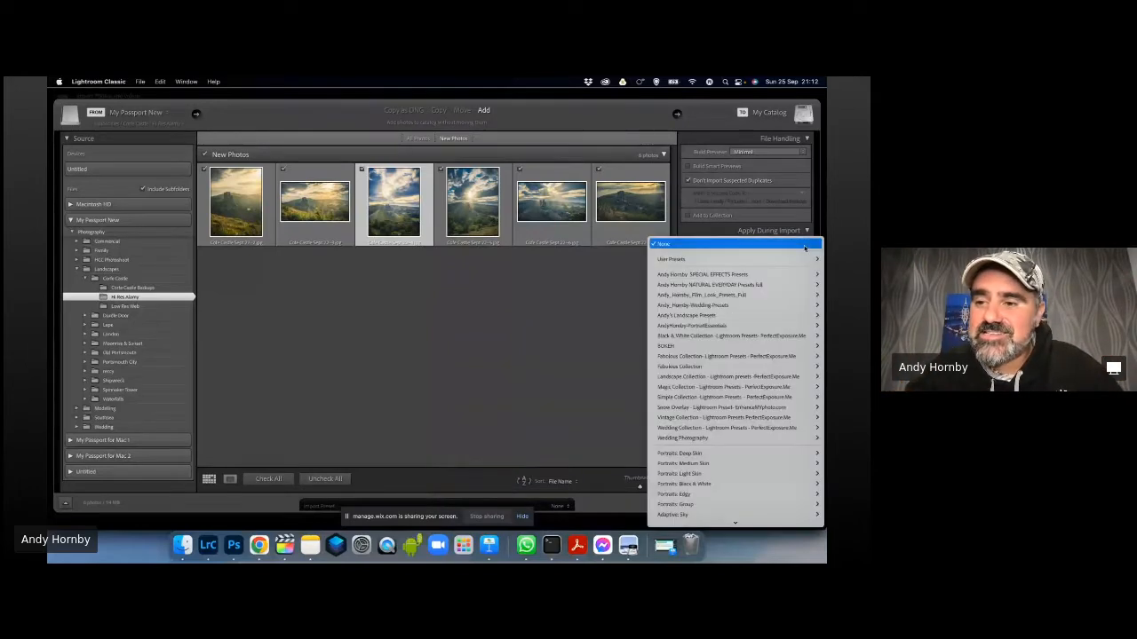
mouse_move(728, 284)
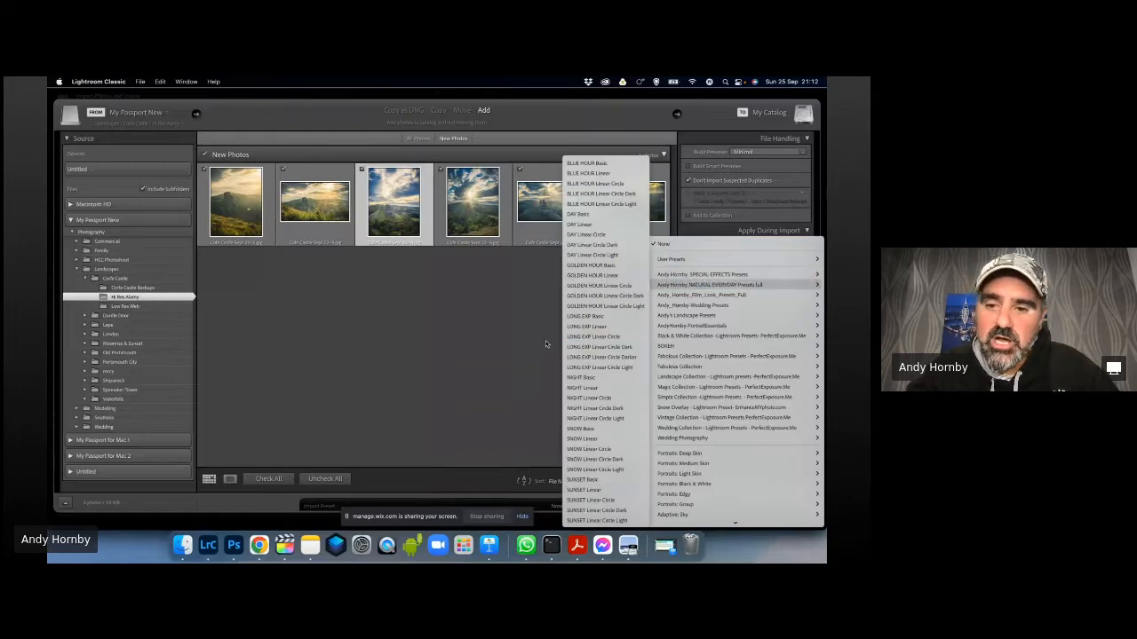
click(522, 359)
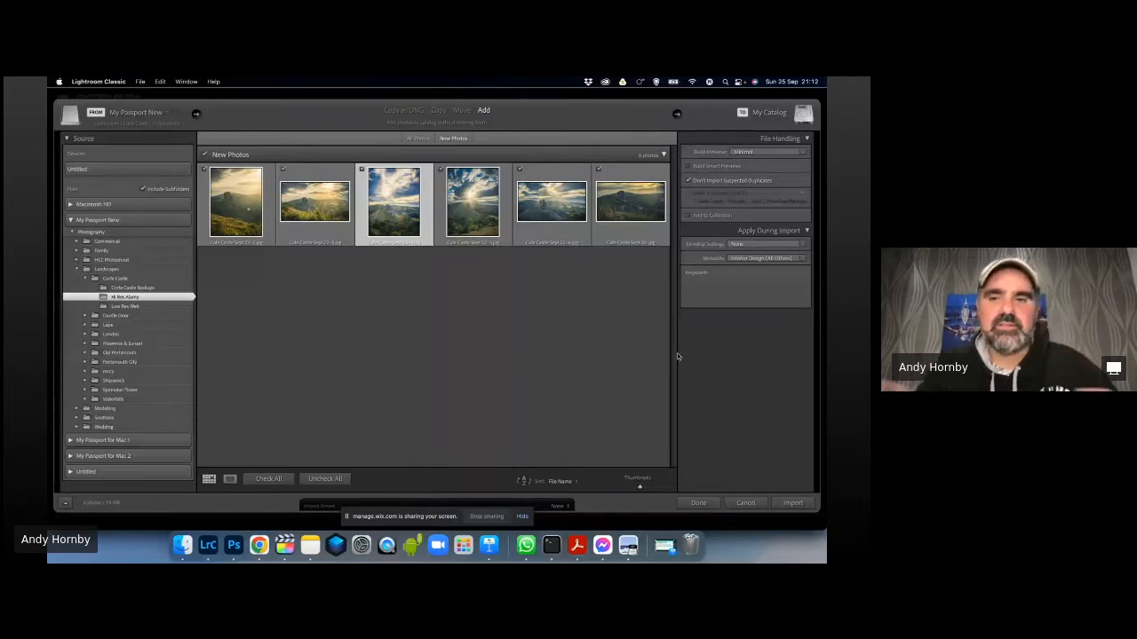
View the metadata presets available to apply during import without changing the selection.
click(783, 299)
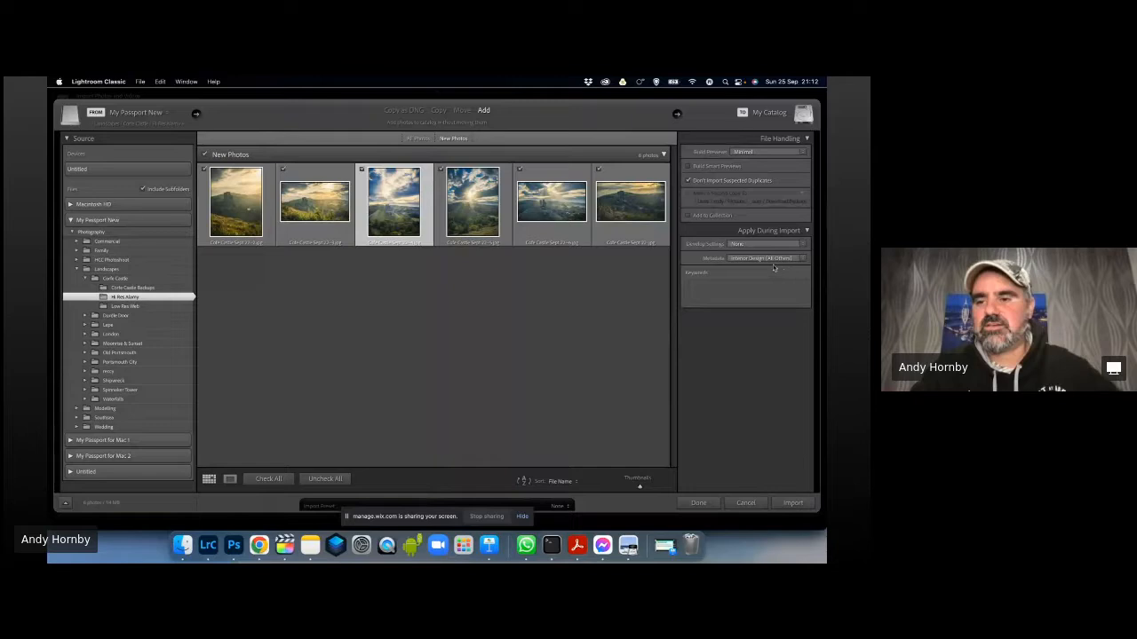
click(802, 258)
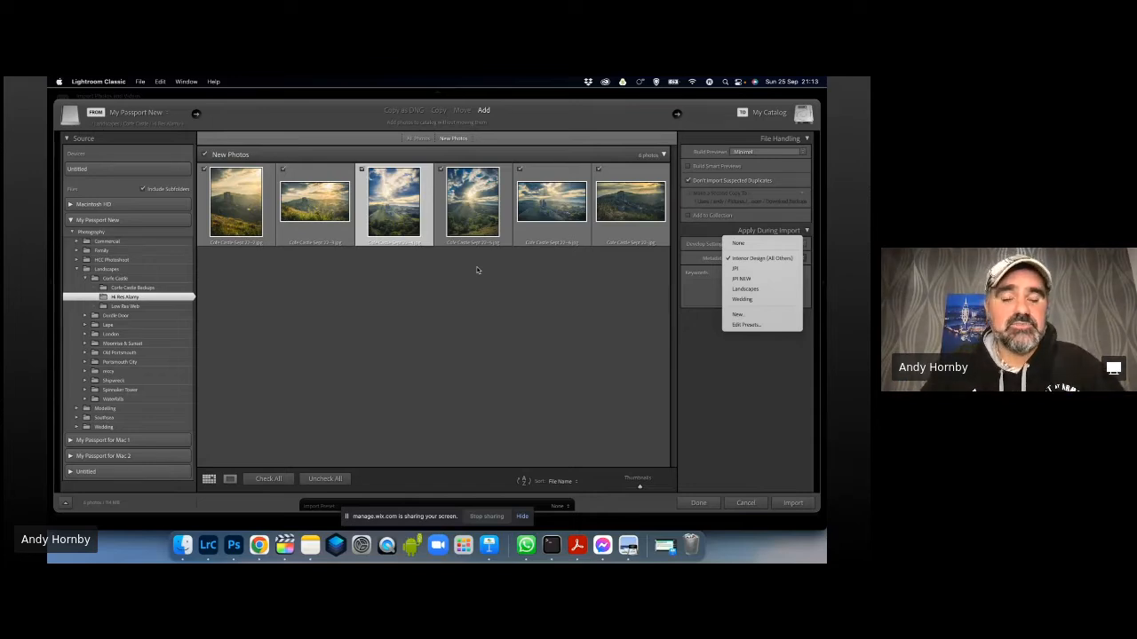
click(467, 113)
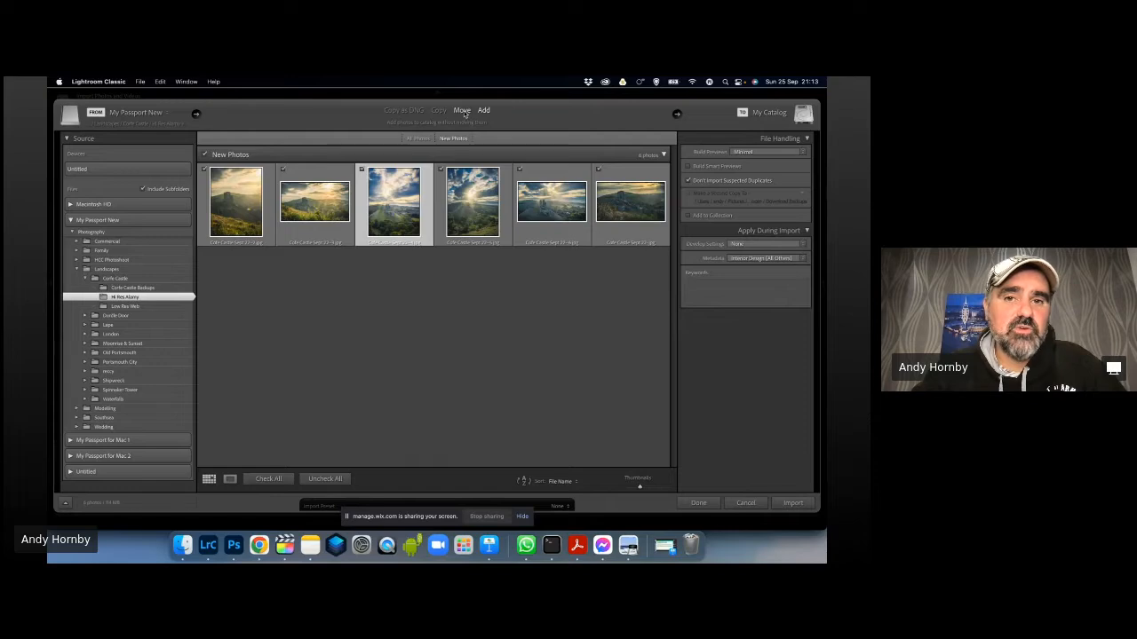
Set the import method to Move and check the metadata preset choices applied during import.
click(463, 113)
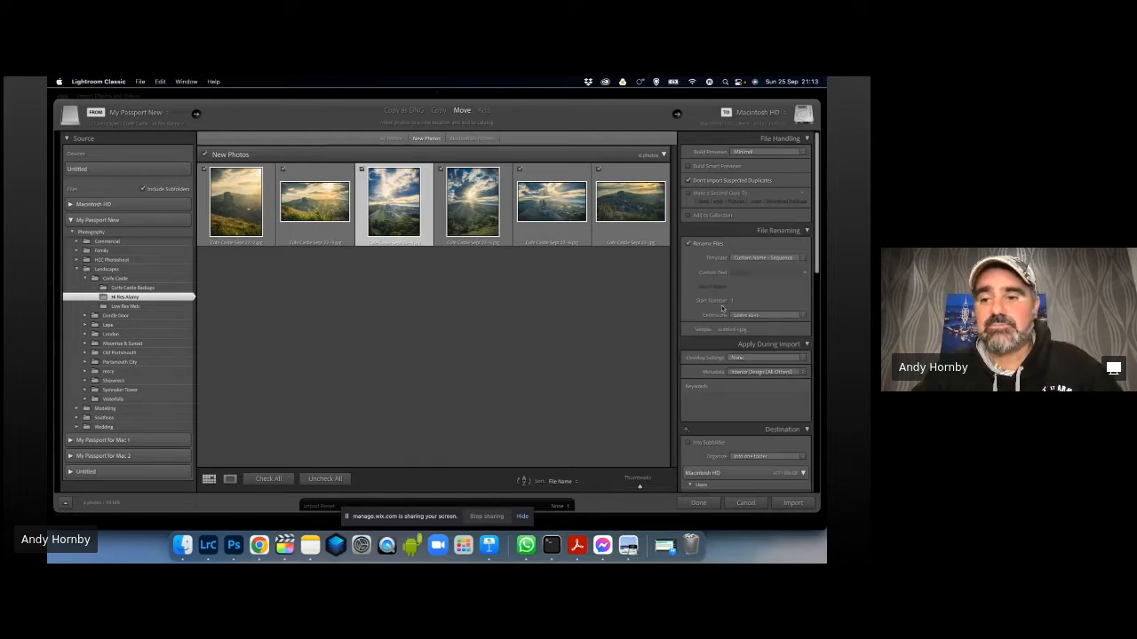
scroll(704, 329, down, 5)
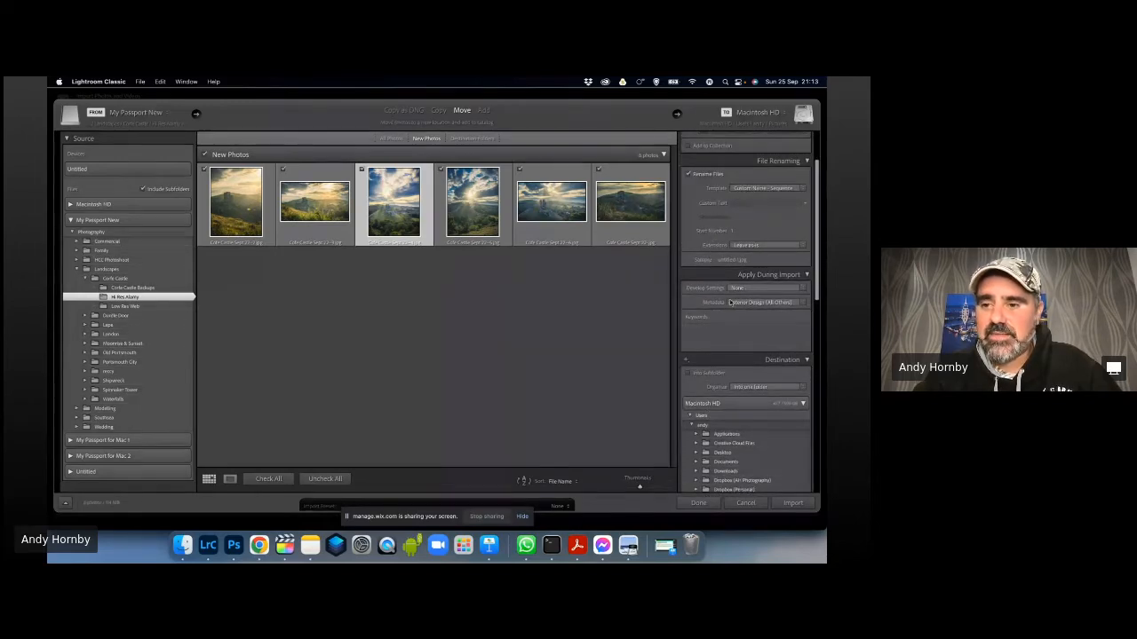
click(769, 303)
click(768, 304)
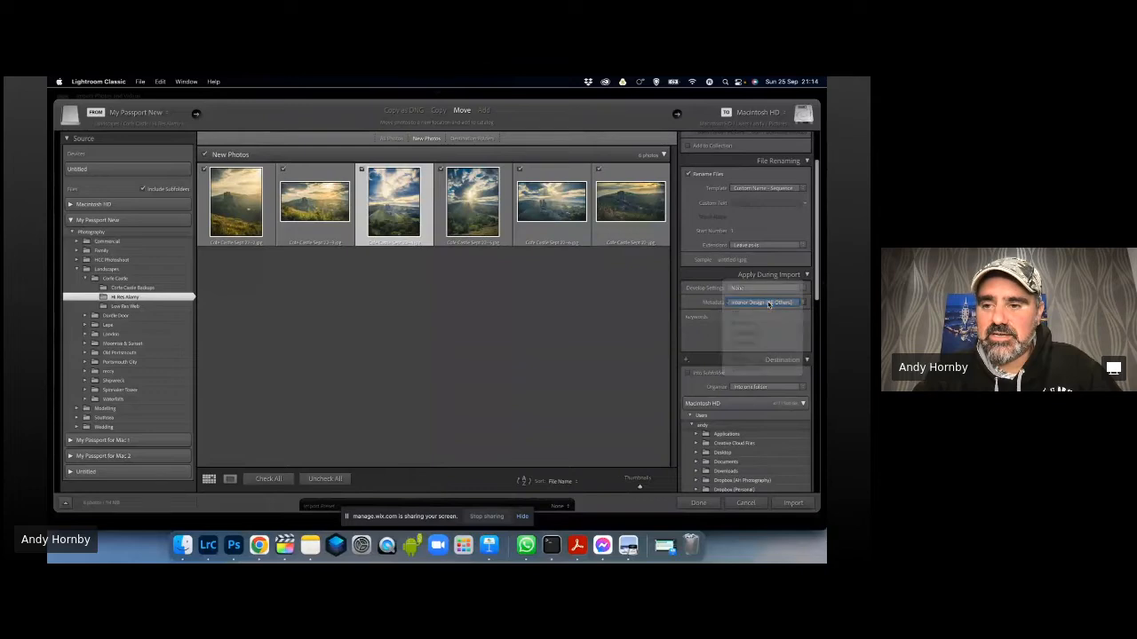
Try out a sample custom text for renaming the imported files and clear it again.
click(753, 203)
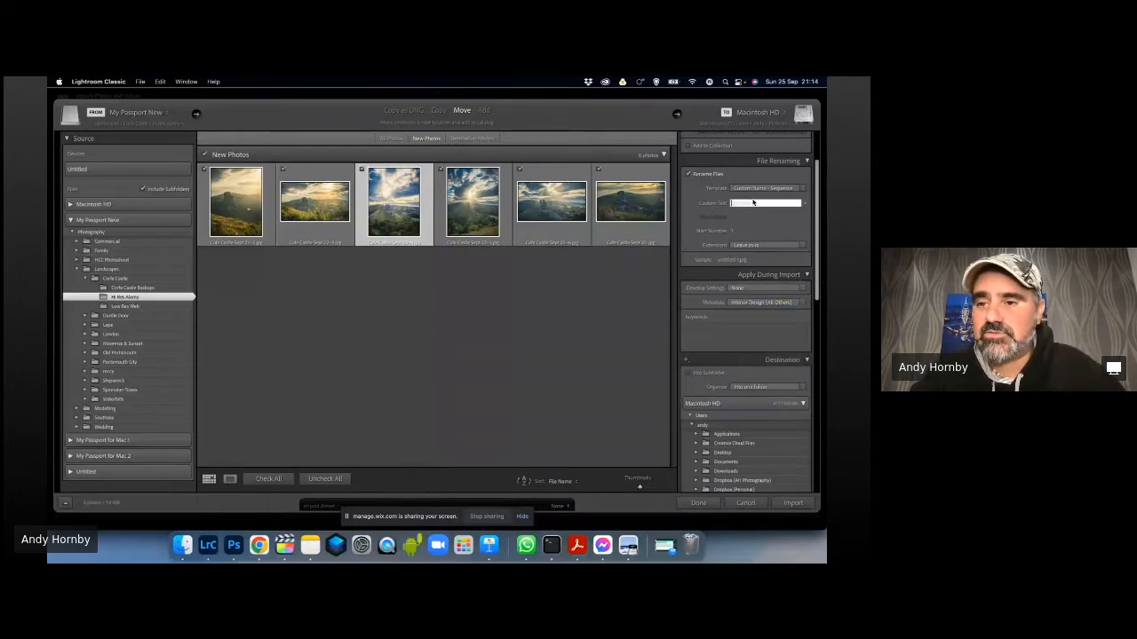
text(jfbajhfb)
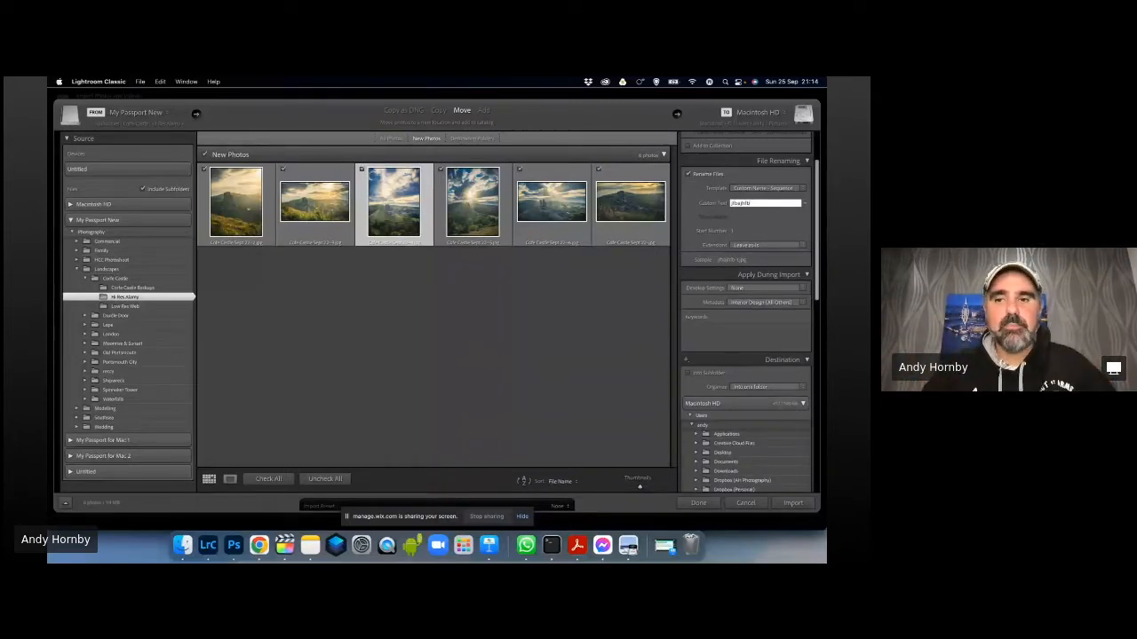
key(BackSpace)
key(BackSpace)
key(BackSpace)
key(BackSpace)
key(BackSpace)
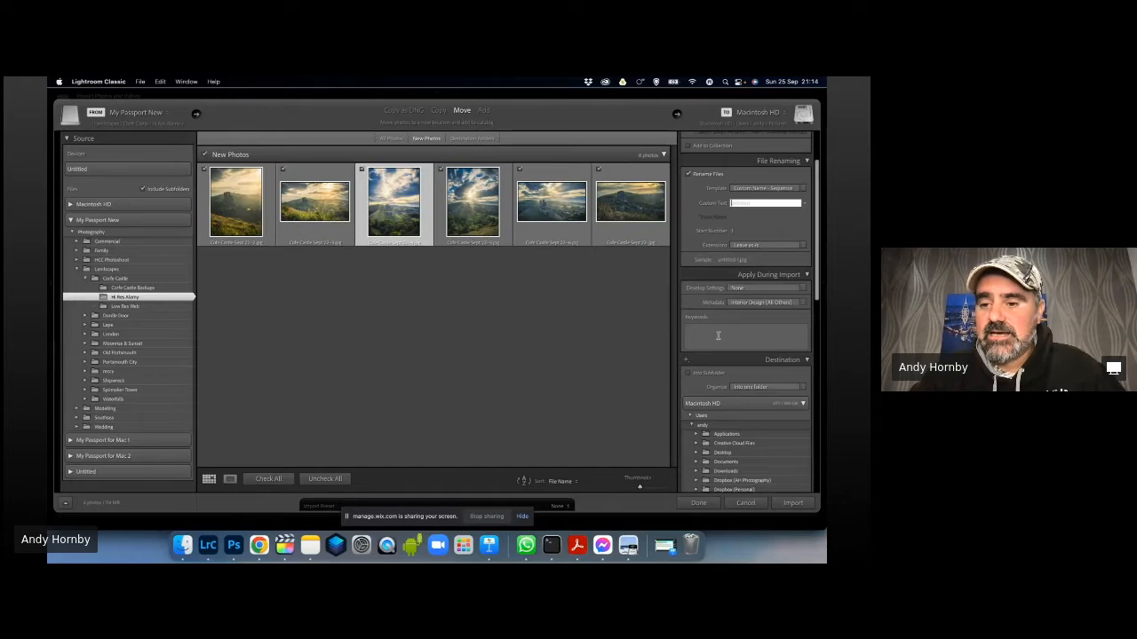
Collapse the File Renaming and Apply During Import sections of the import settings.
scroll(708, 318, down, 5)
scroll(797, 207, up, 5)
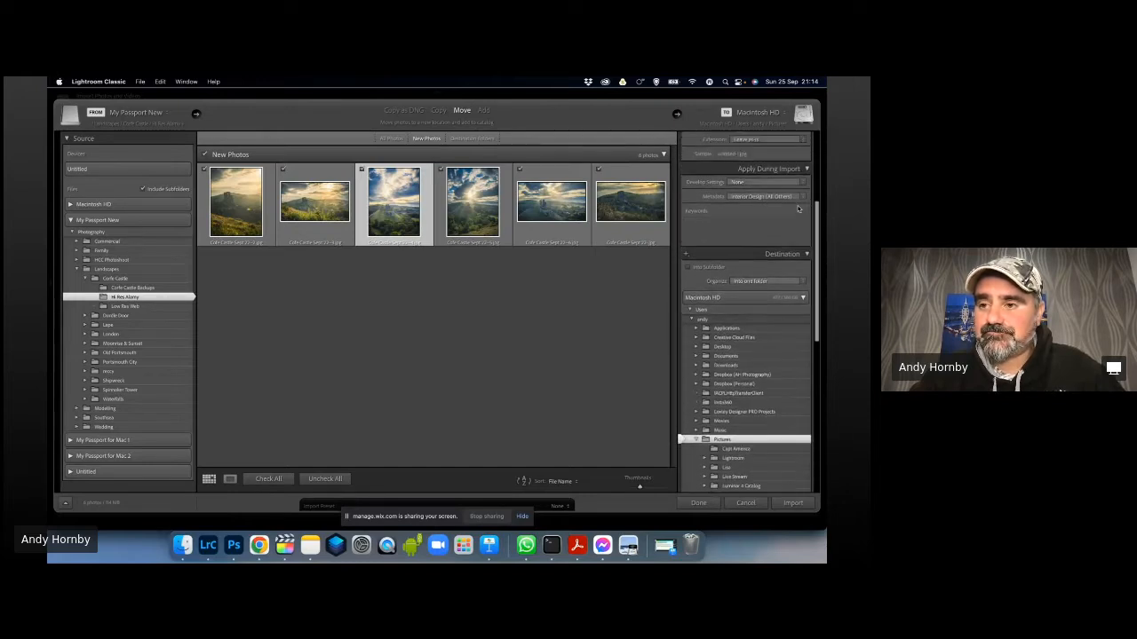
click(805, 172)
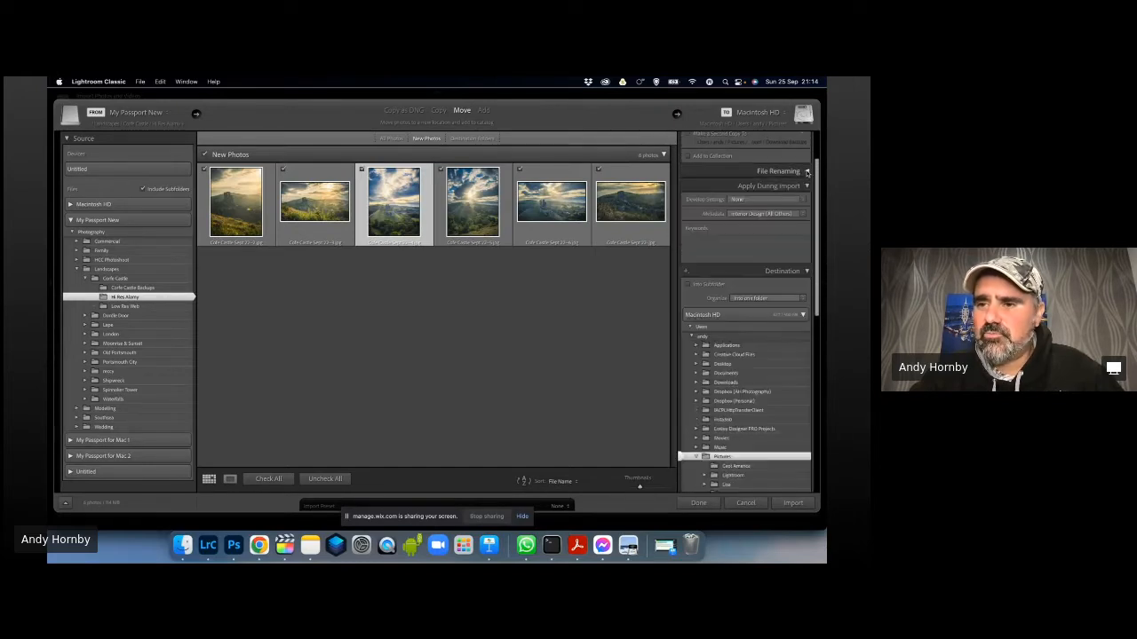
click(806, 186)
scroll(786, 249, up, 3)
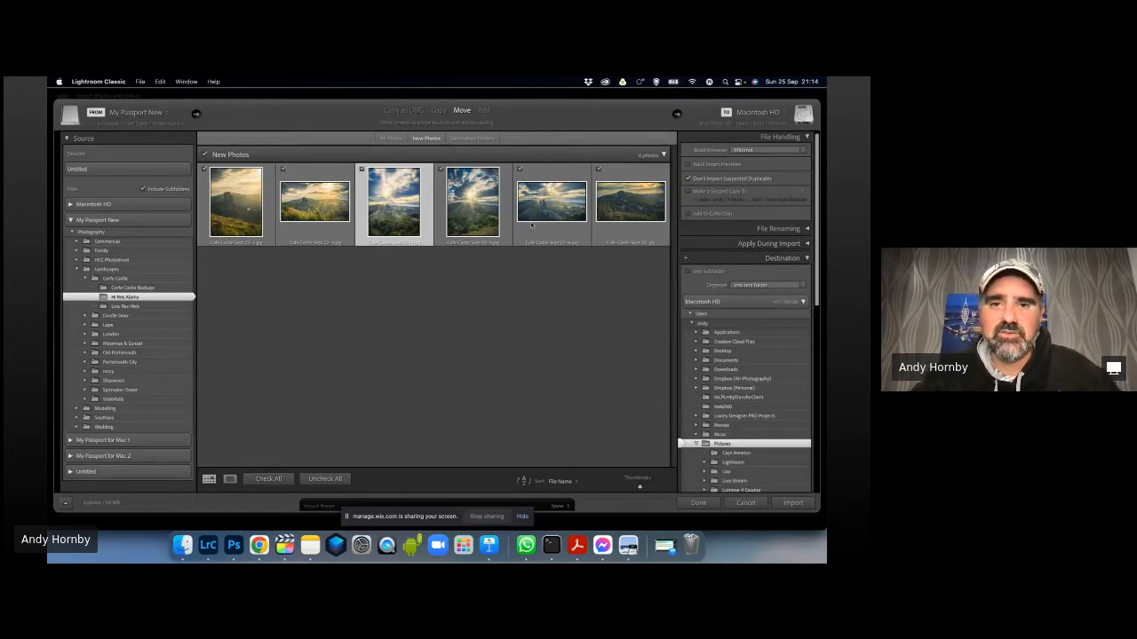
Collapse the destination folder lists of Macintosh HD, My Passport New and My Passport for Mac 1.
scroll(761, 371, down, 10)
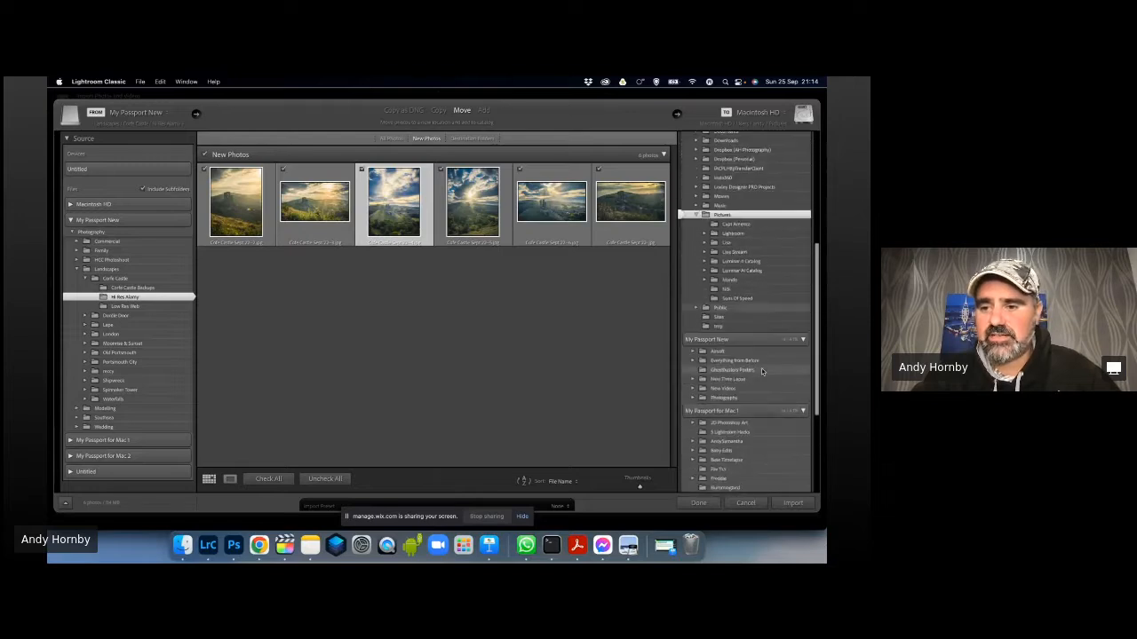
scroll(761, 371, up, 15)
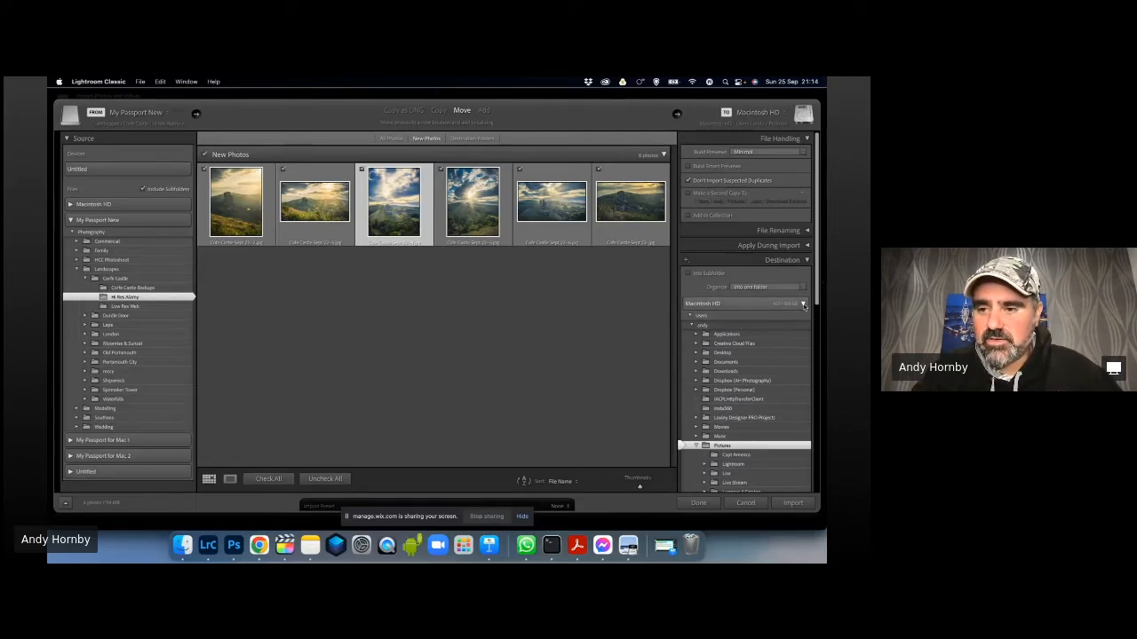
click(804, 304)
click(803, 319)
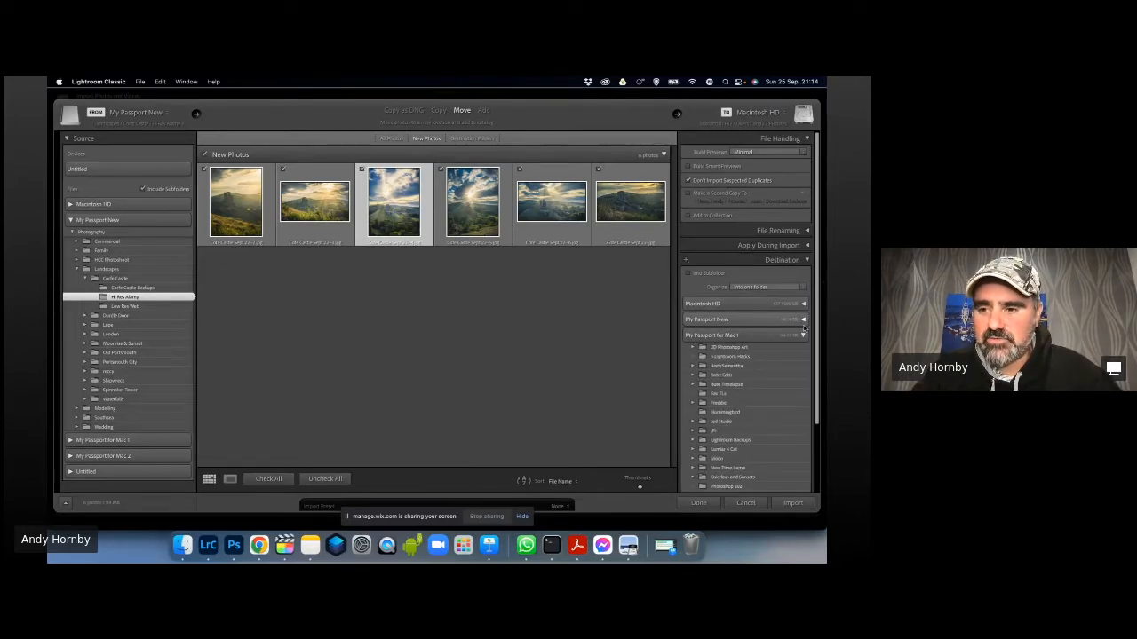
click(804, 336)
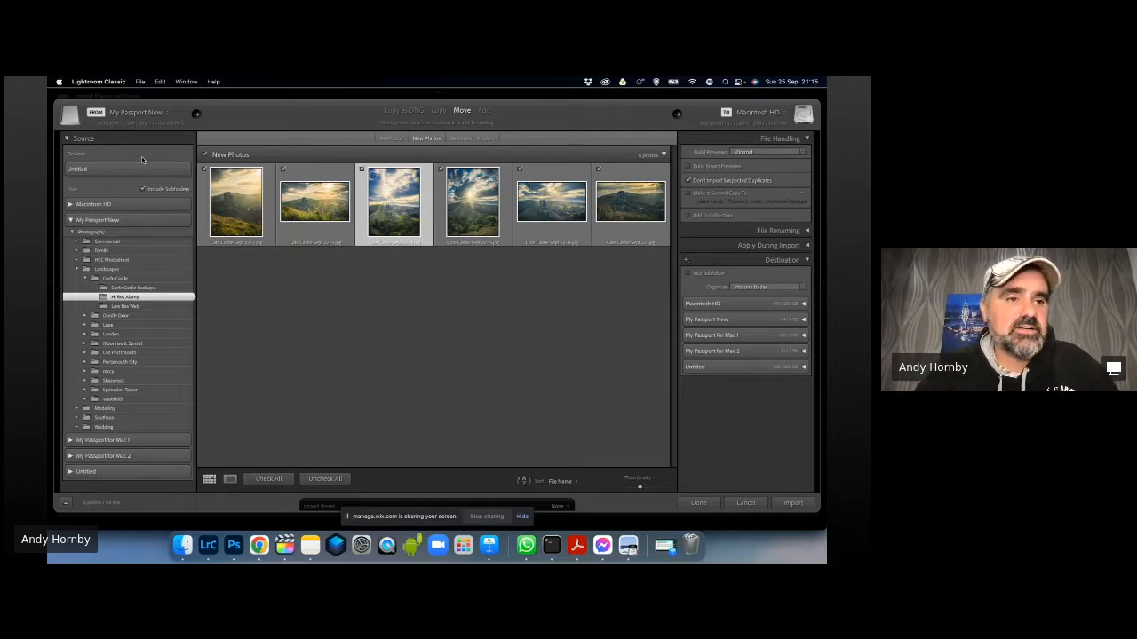
Choose the Untitled device as the import source and set the import method to Copy instead of Copy as DNG.
click(94, 171)
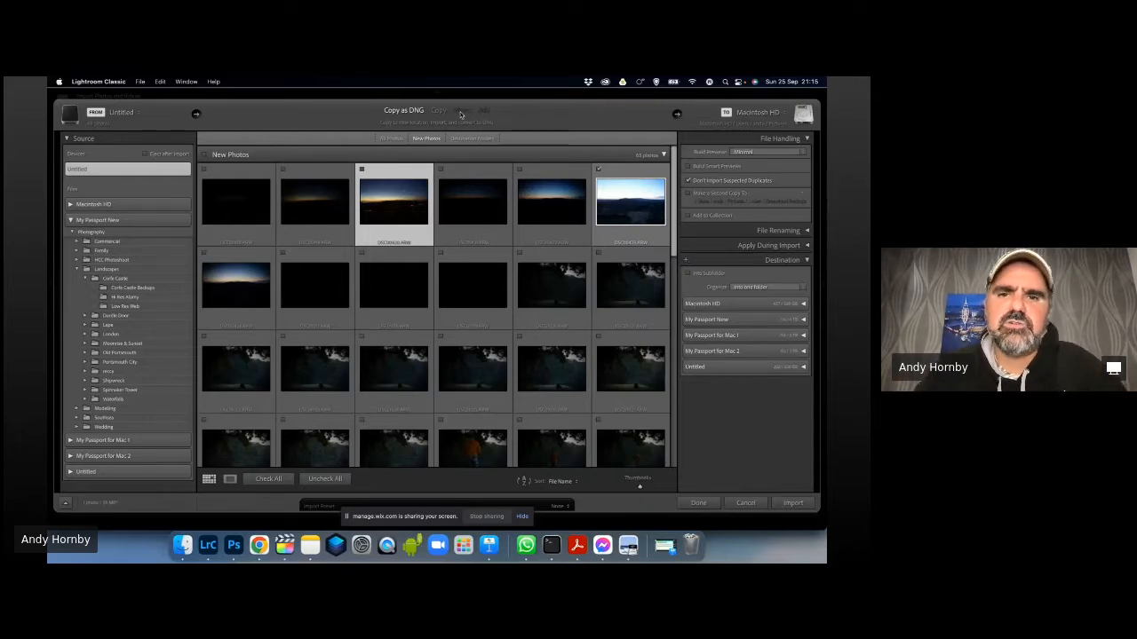
click(439, 110)
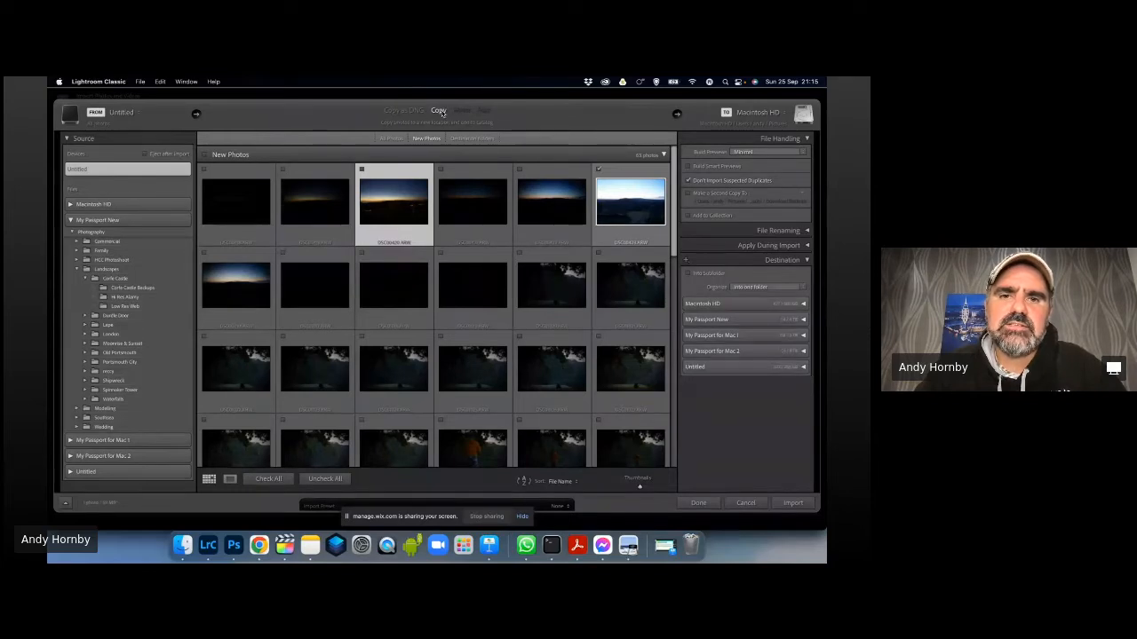
click(404, 111)
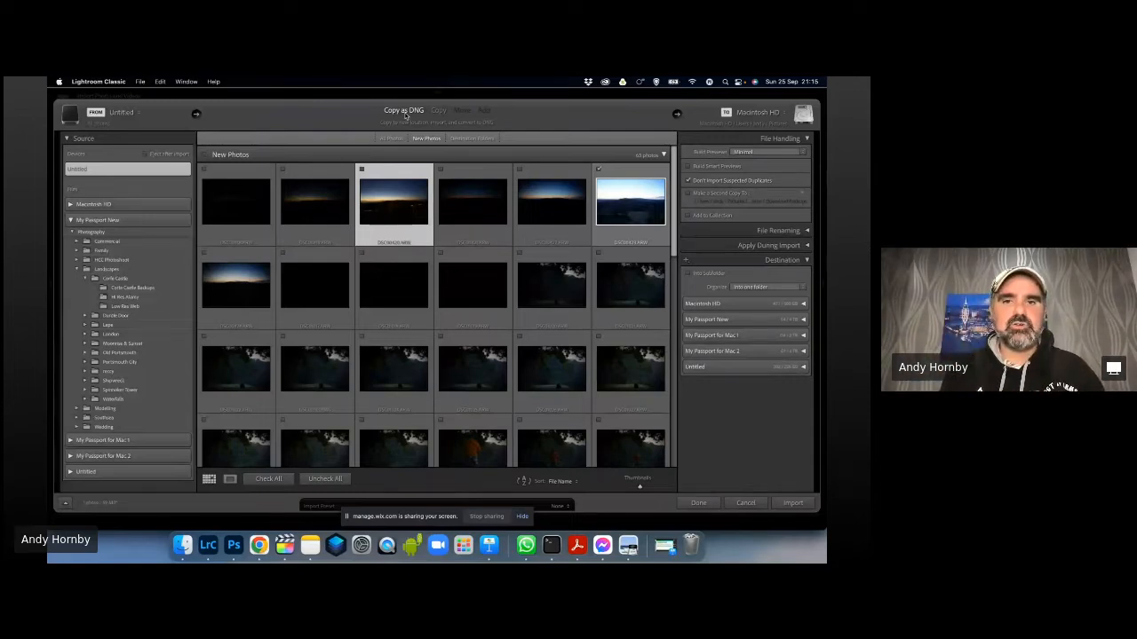
click(438, 112)
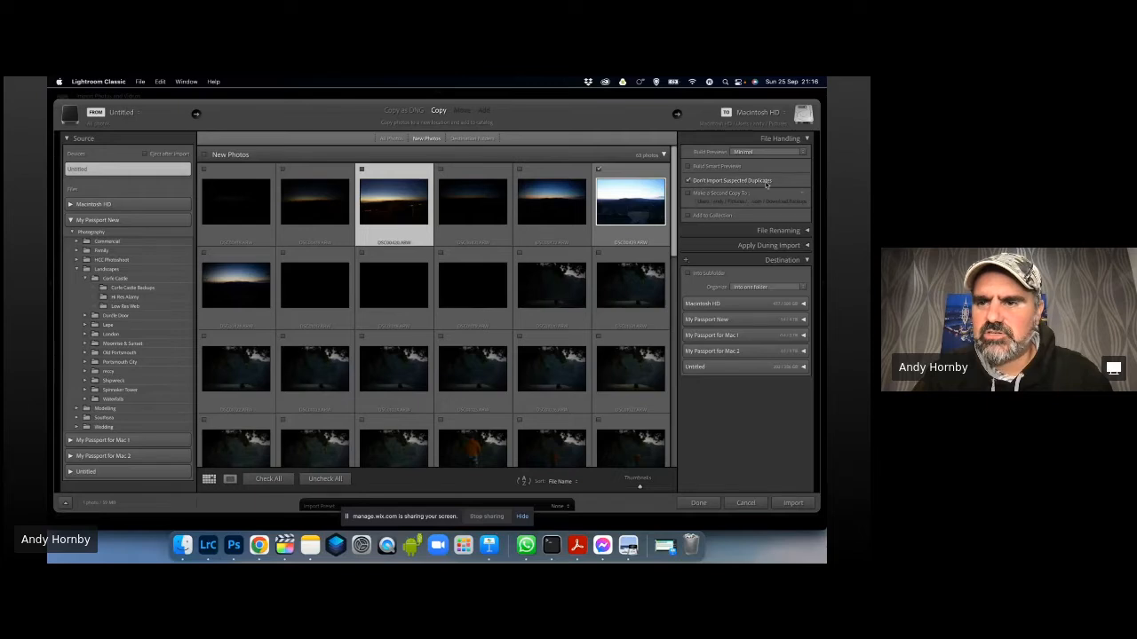
Expand the File Renaming settings and choose the Custom Name - Sequence template for the imported photos.
scroll(579, 333, down, 10)
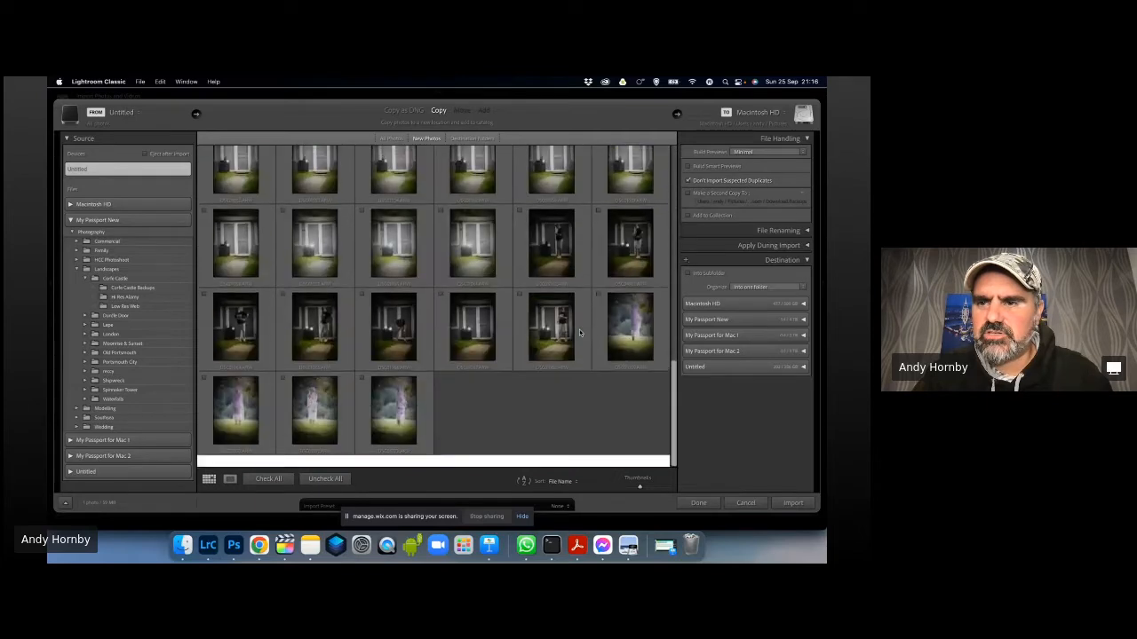
scroll(579, 333, up, 10)
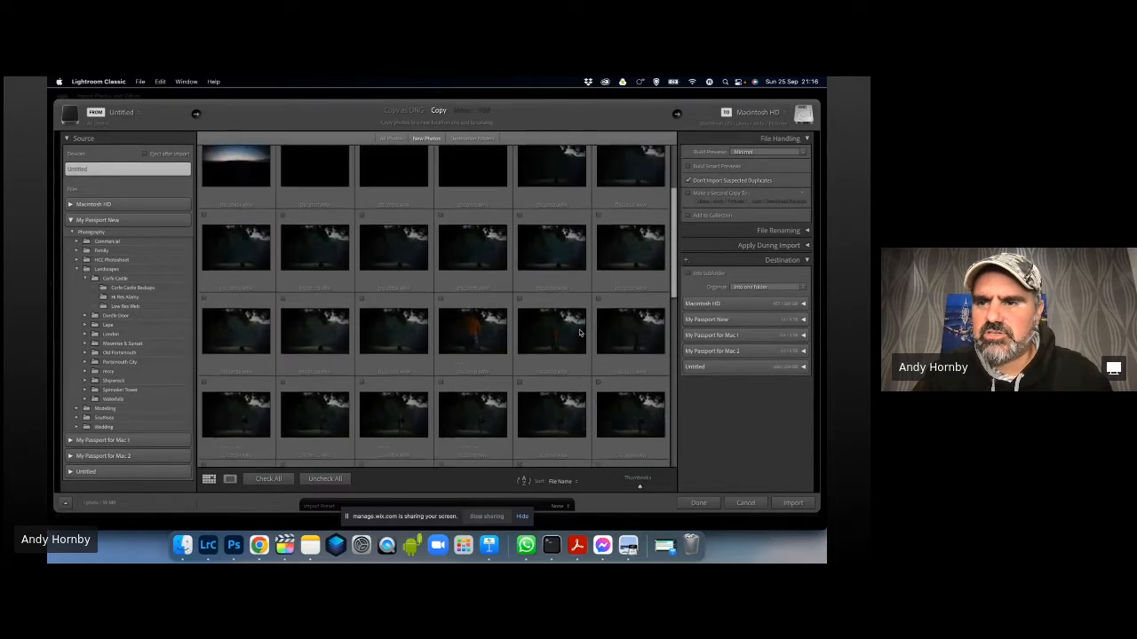
scroll(579, 333, up, 2)
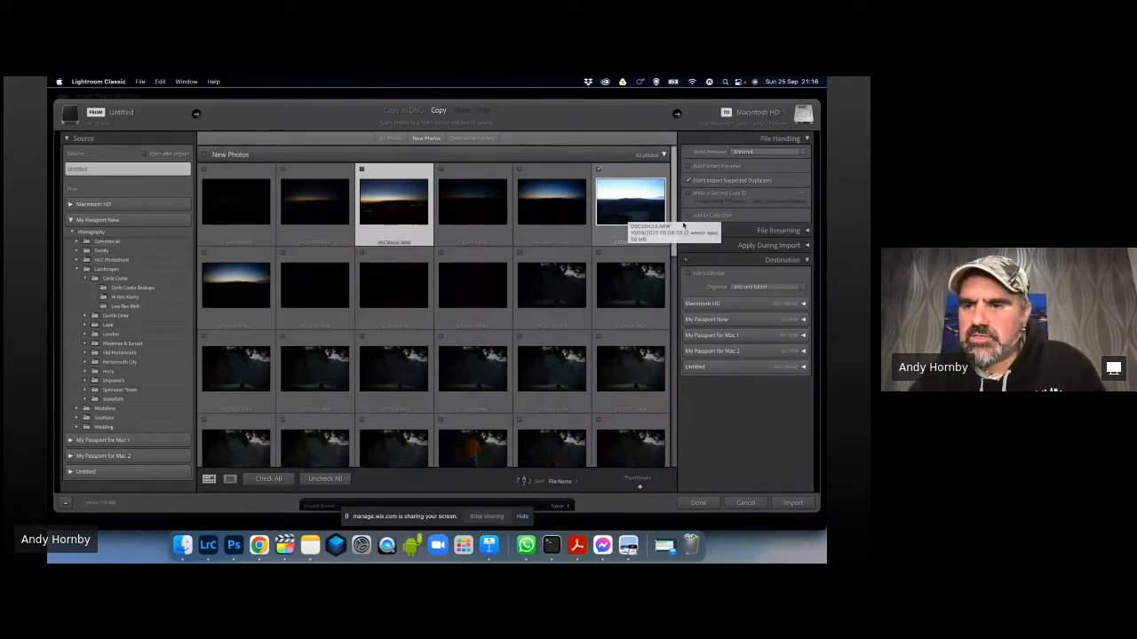
click(807, 231)
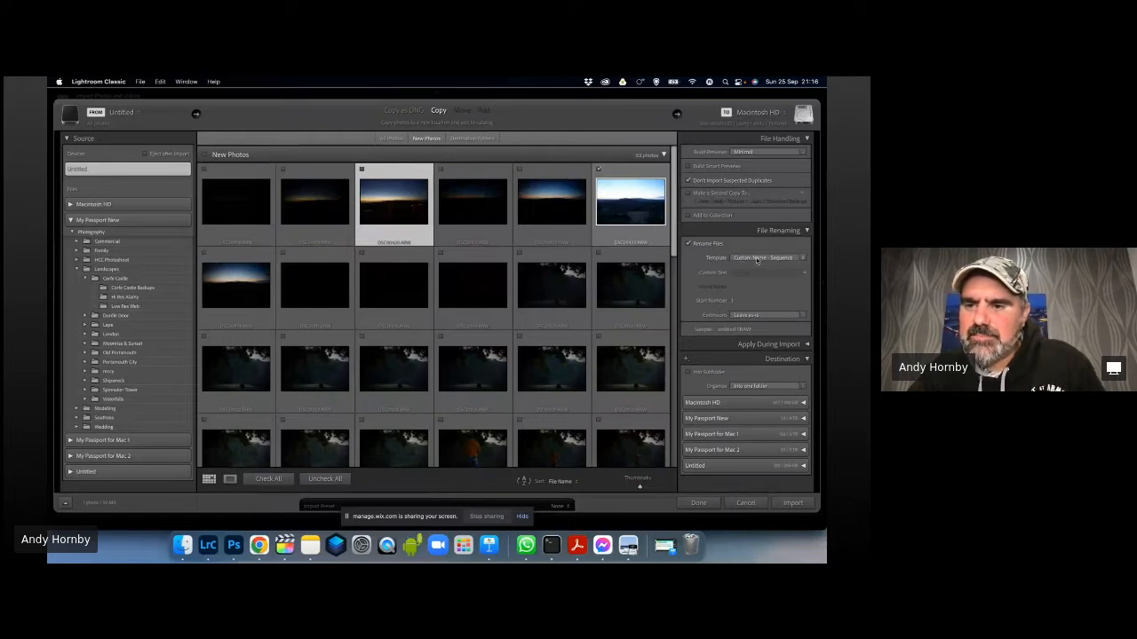
click(806, 259)
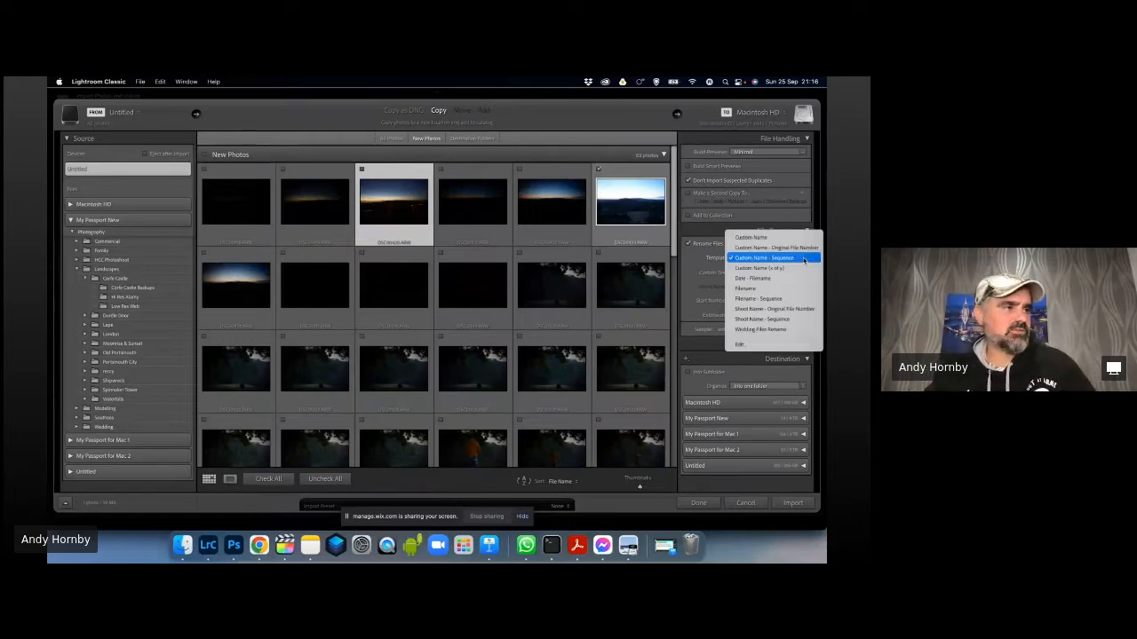
click(786, 259)
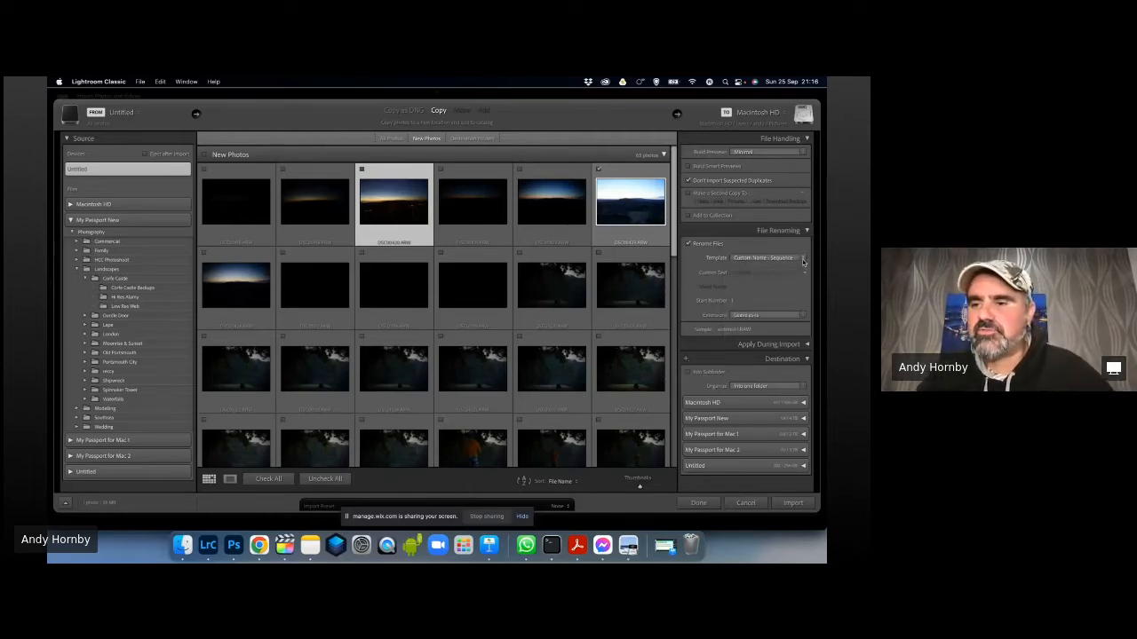
click(803, 258)
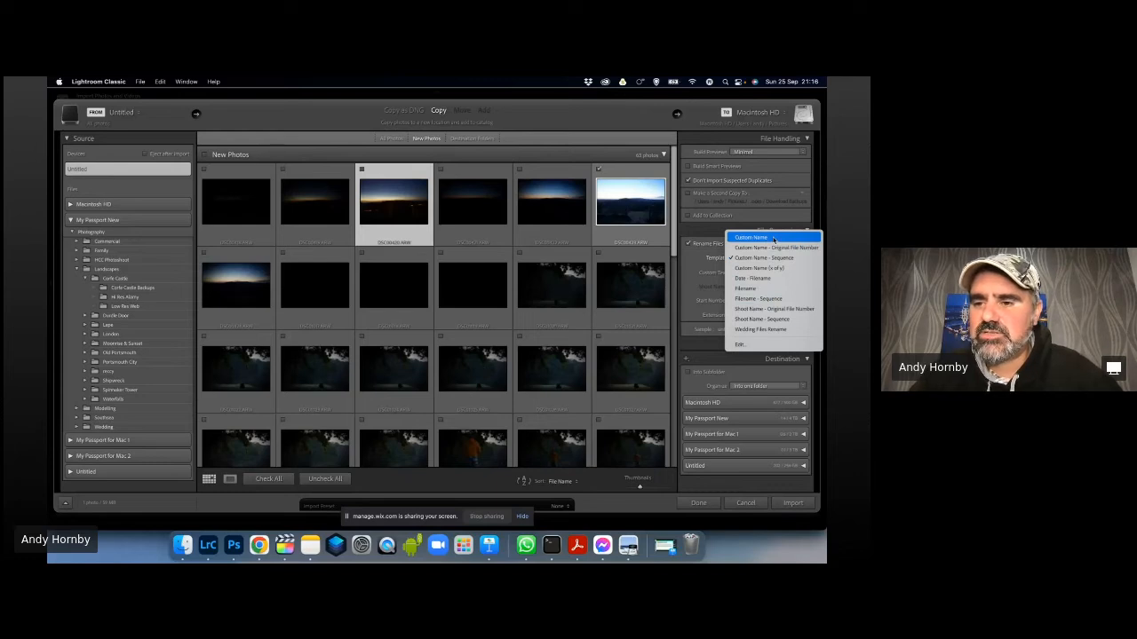
click(778, 258)
Set the custom text for the renamed files to Corfe Castle, keeping the start number at 1.
click(734, 302)
click(736, 302)
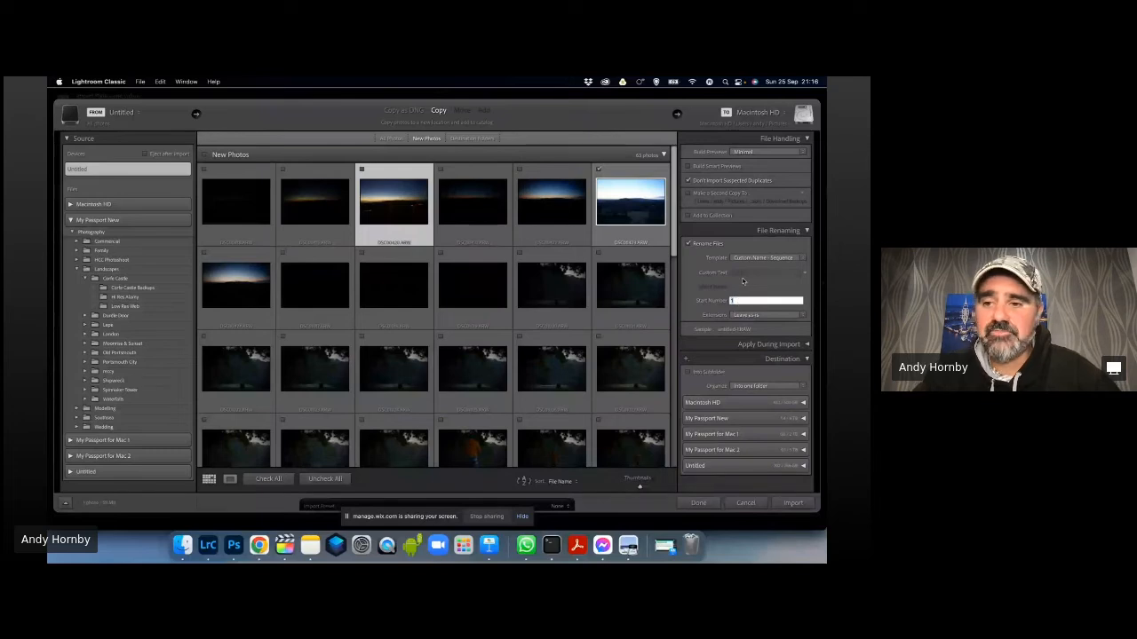
click(745, 272)
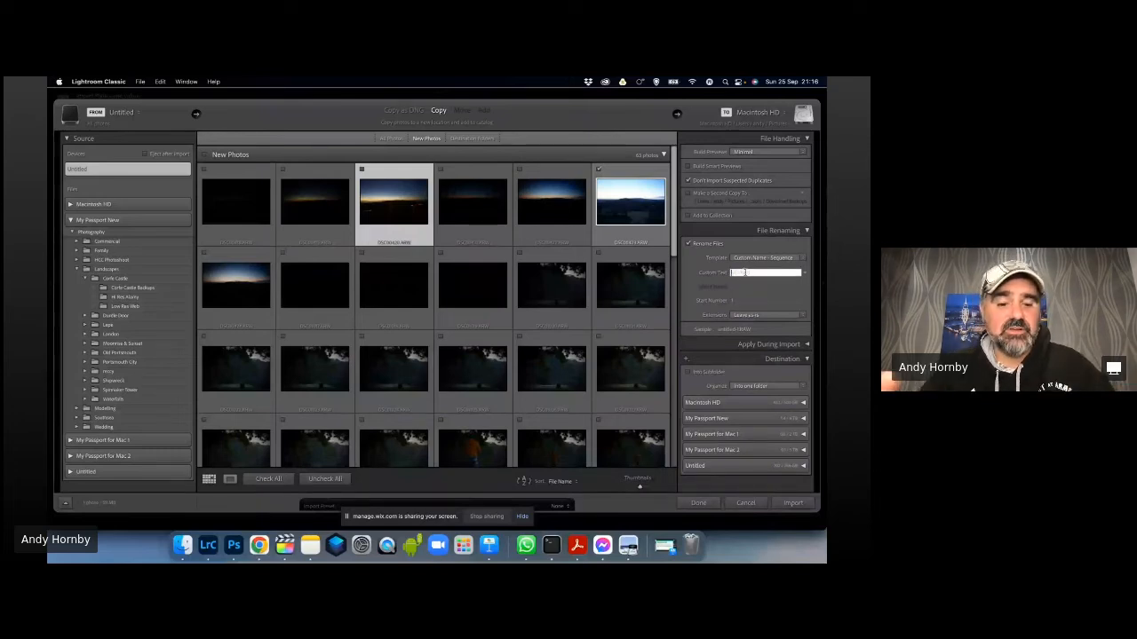
text(Corfe Castle)
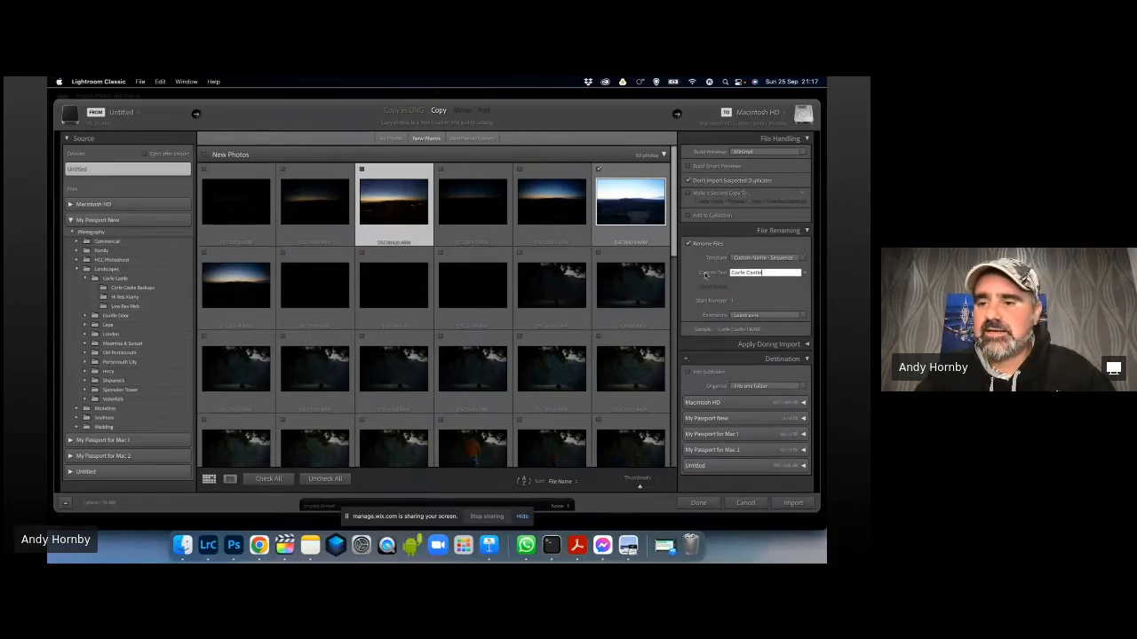
scroll(721, 303, up, 1)
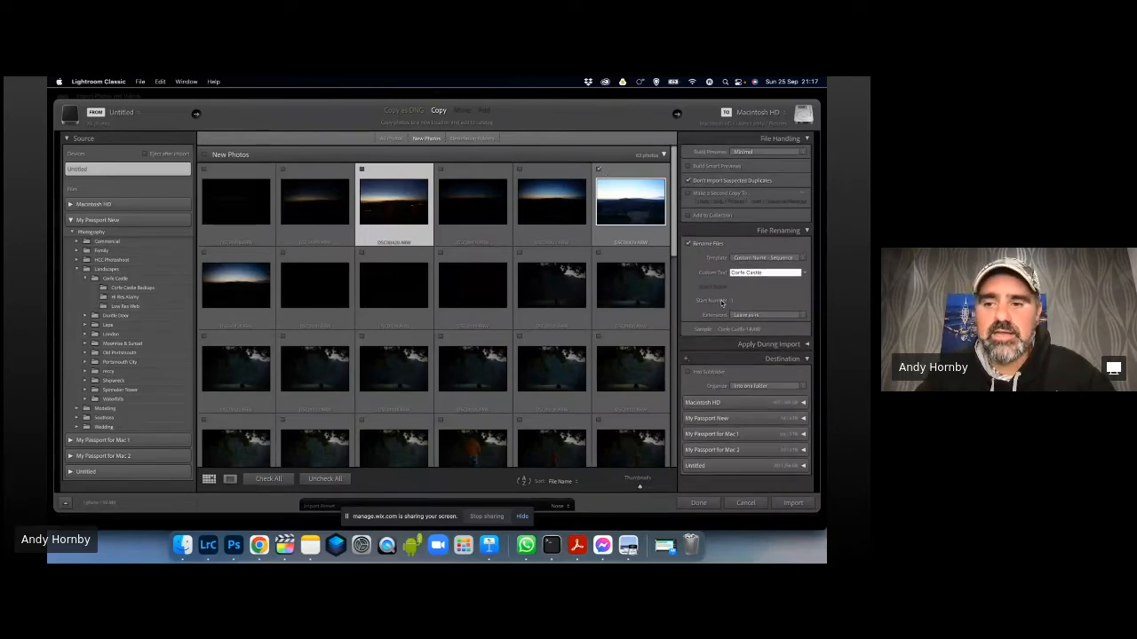
Expand the Apply During Import settings and set the metadata preset to Landscapes.
click(786, 344)
scroll(760, 300, down, 3)
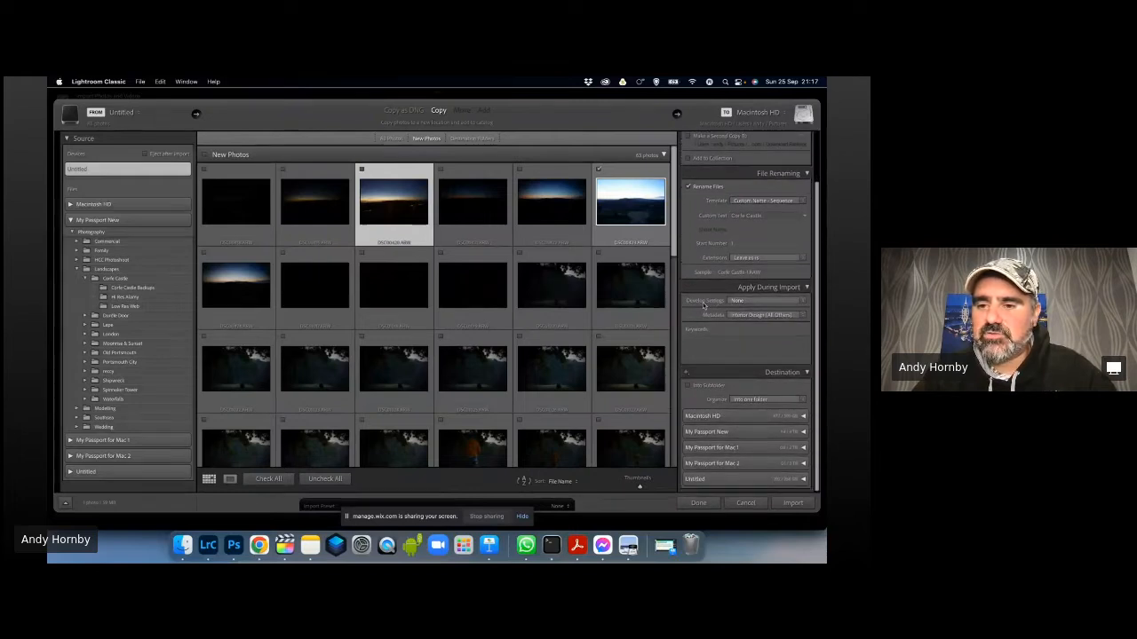
click(804, 317)
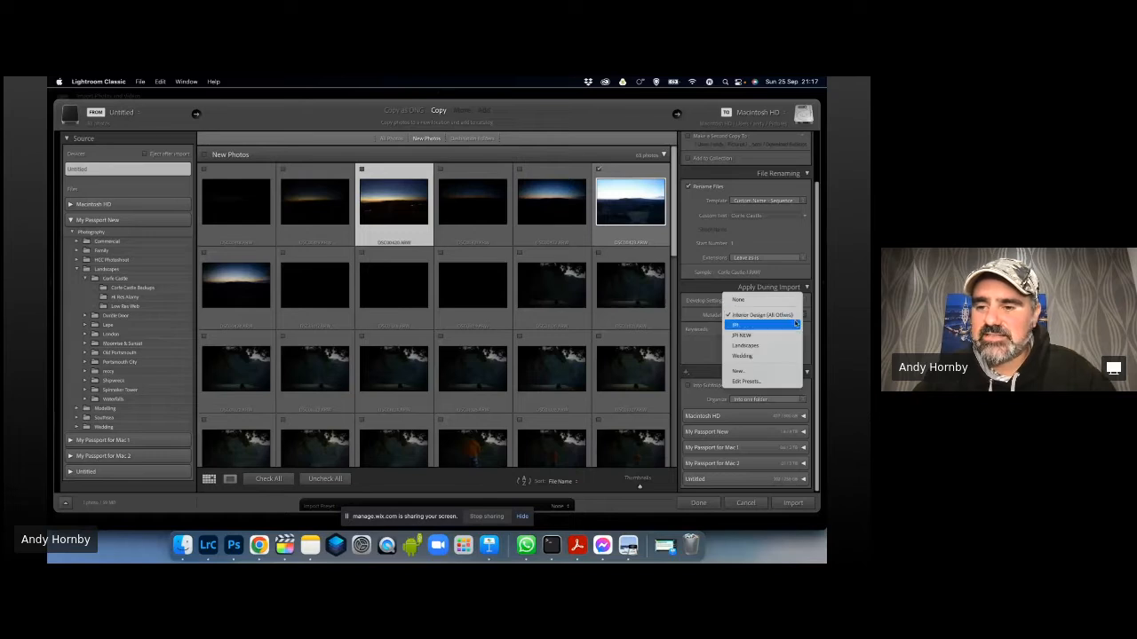
click(766, 346)
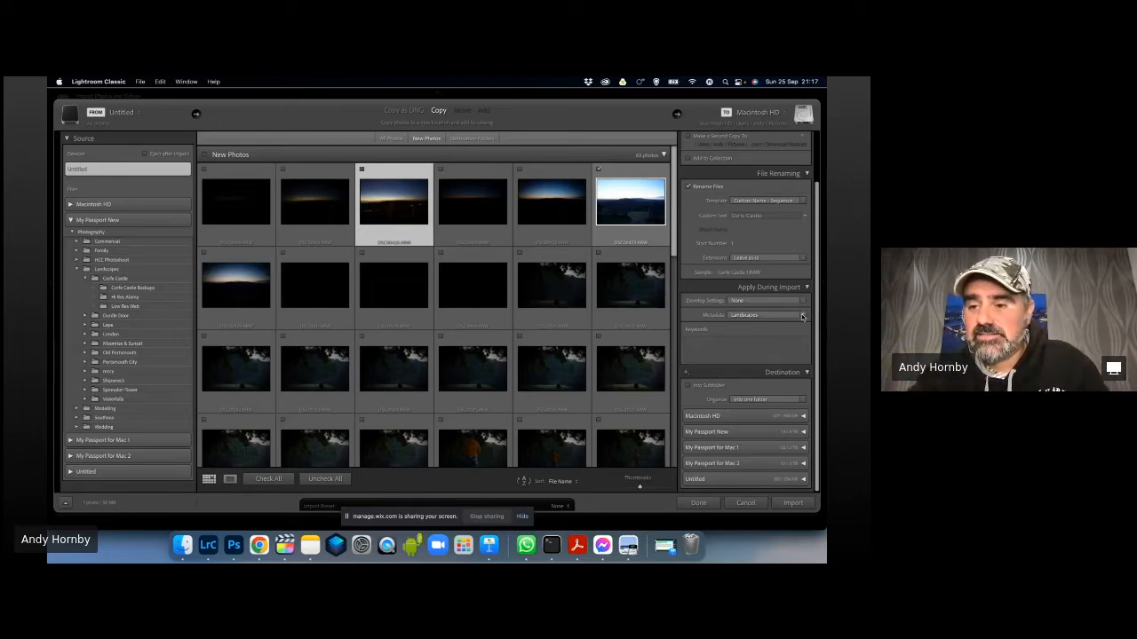
Open the metadata presets for editing and load the Landscapes preset.
click(803, 316)
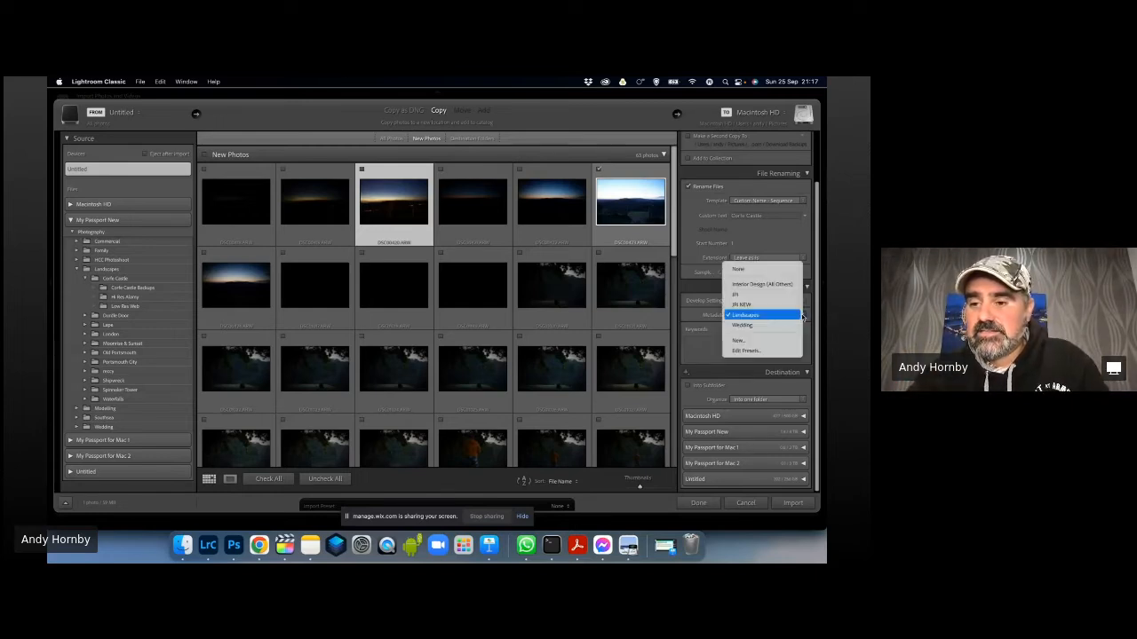
click(747, 352)
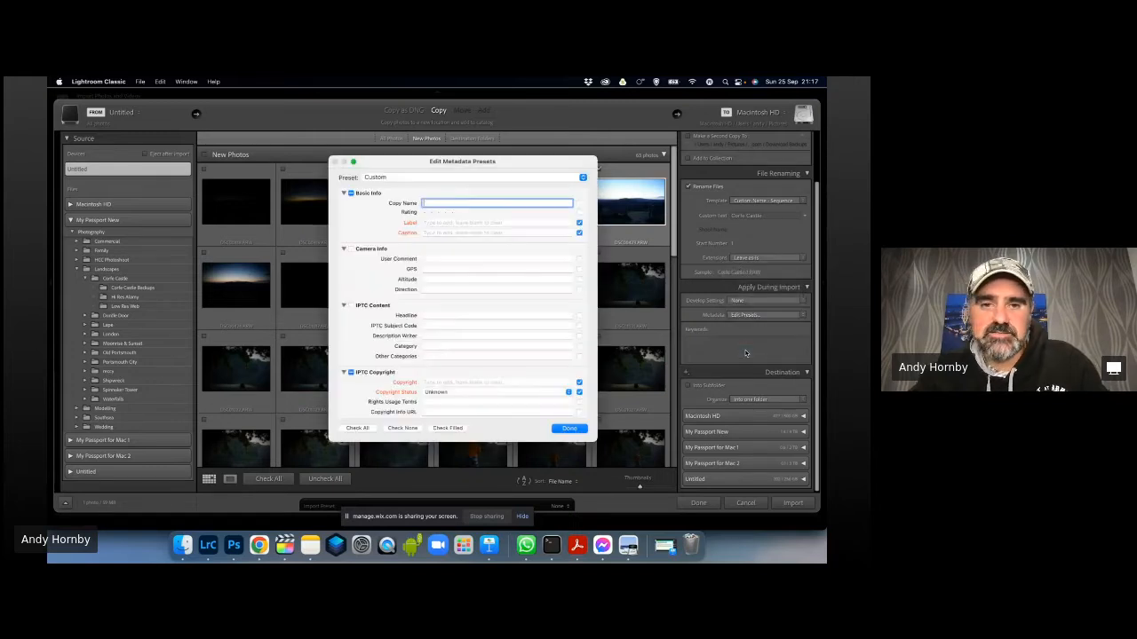
click(471, 178)
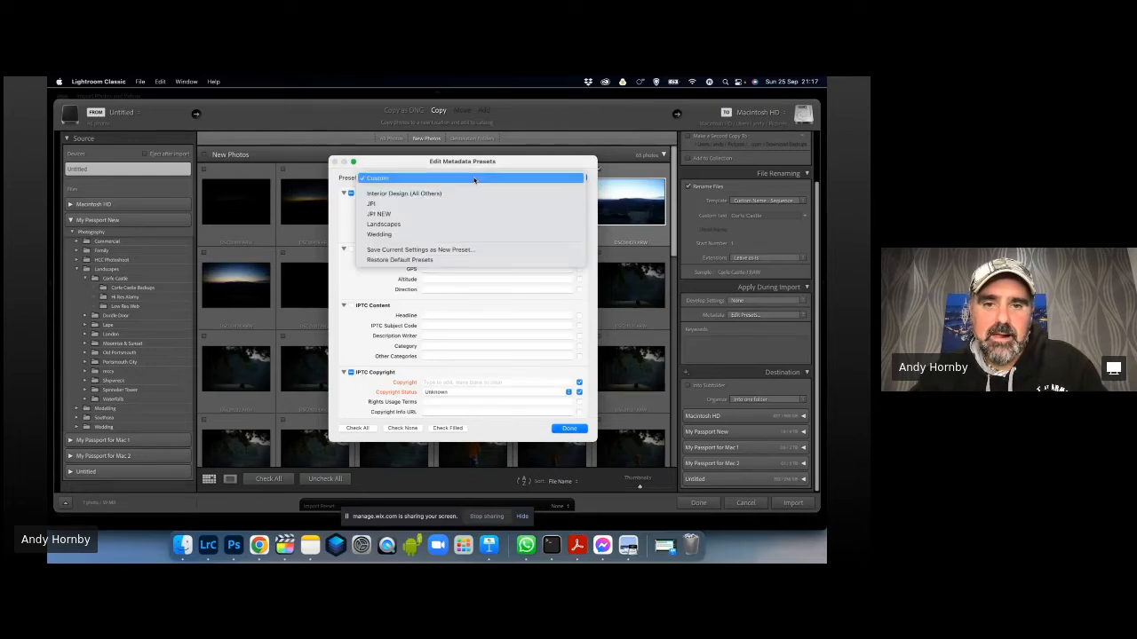
click(466, 223)
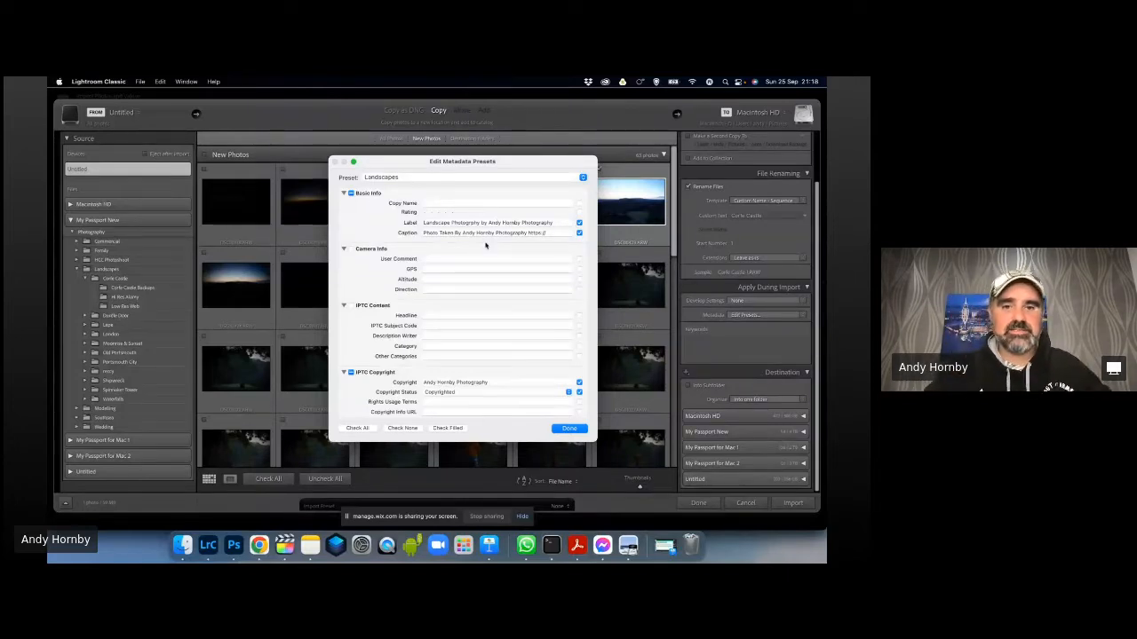
Look through the Landscapes preset's metadata fields and inspect its full Caption and Label texts.
scroll(485, 245, down, 5)
scroll(458, 277, down, 6)
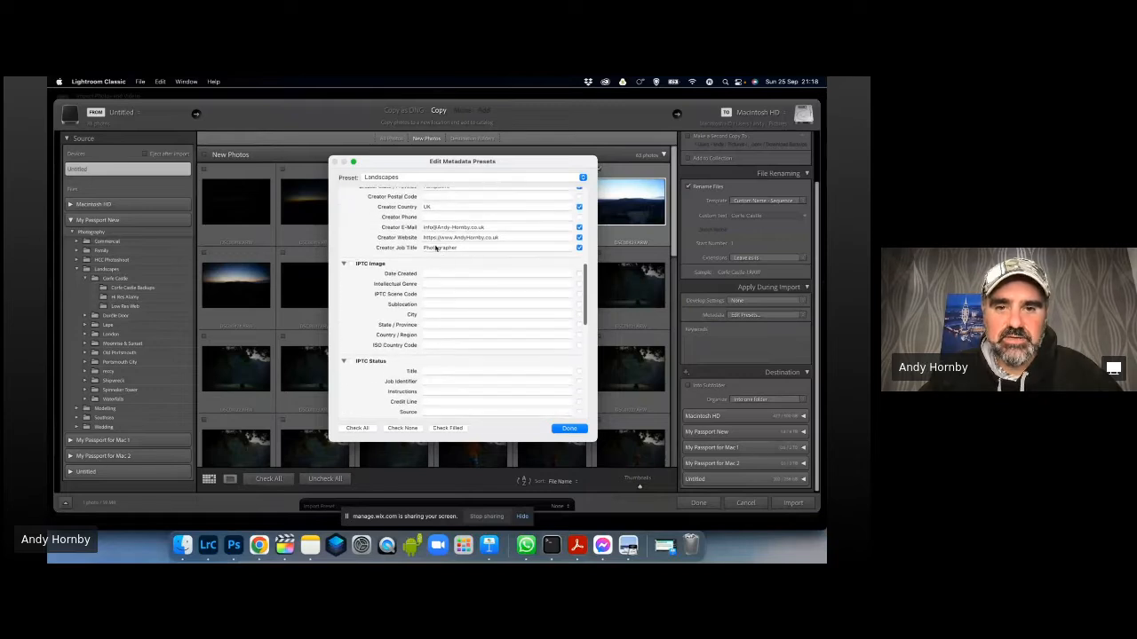
scroll(449, 242, down, 4)
scroll(449, 242, up, 15)
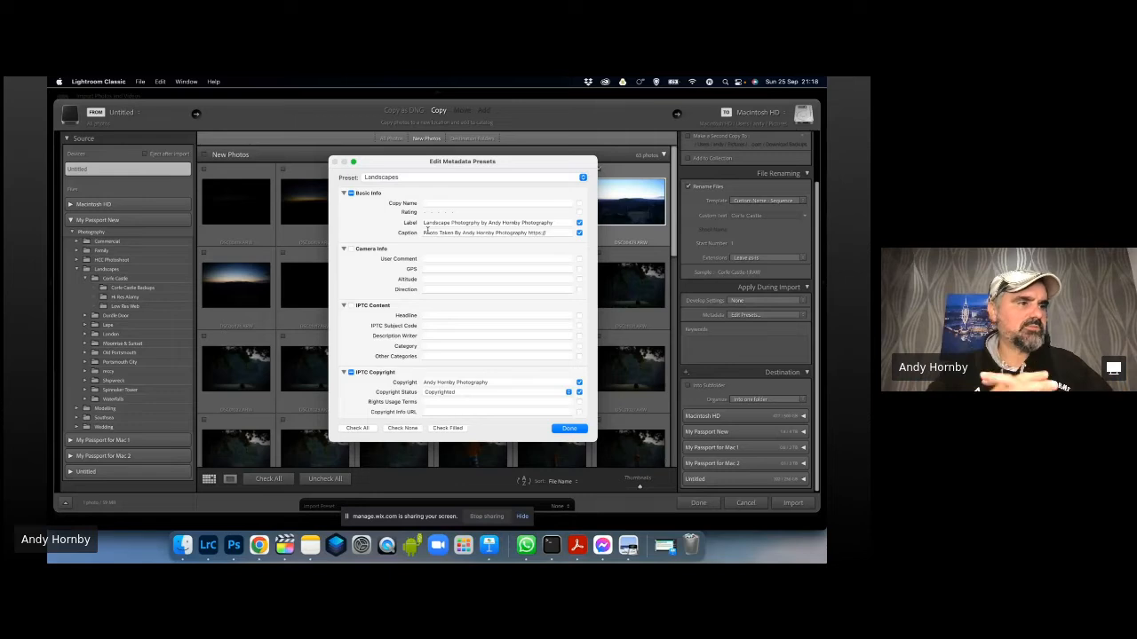
click(465, 233)
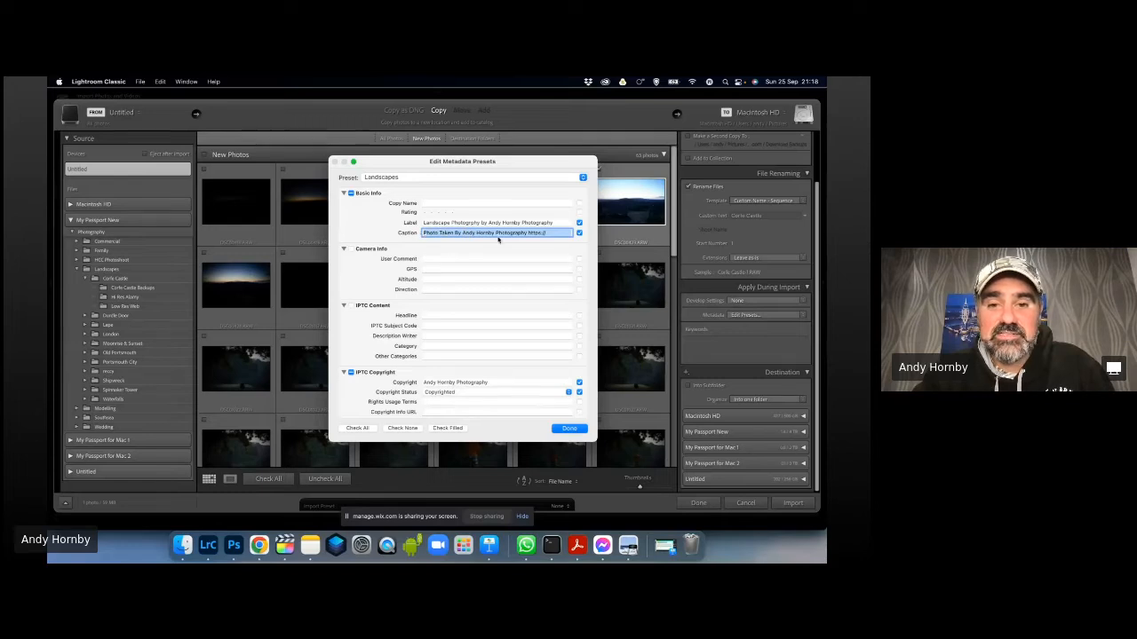
click(468, 234)
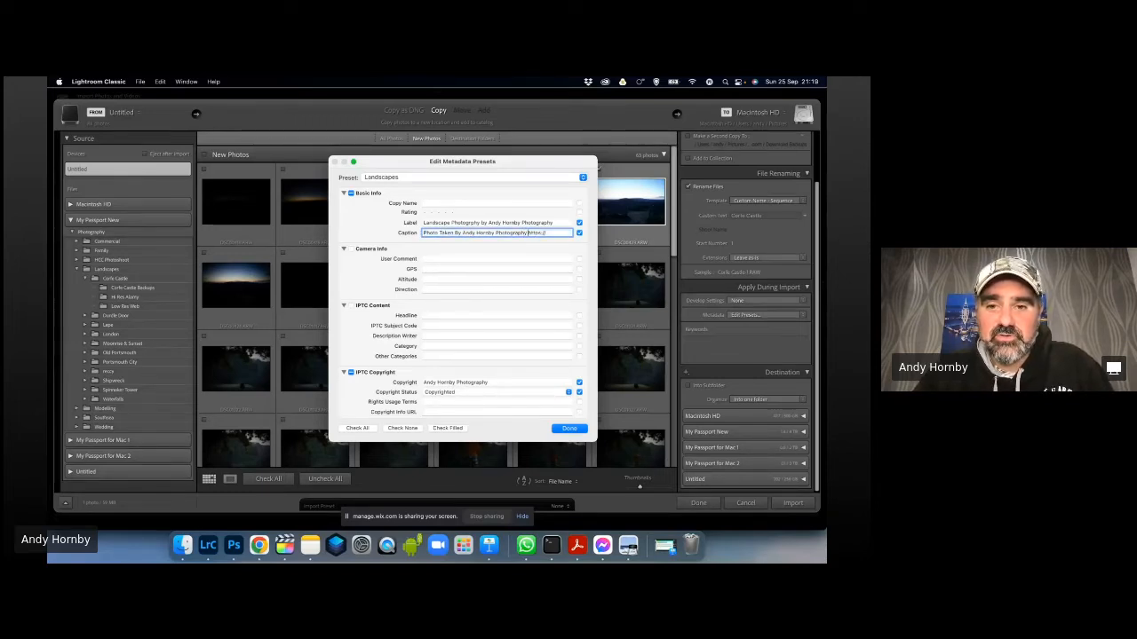
text(www.AndyHornby.co.uk)
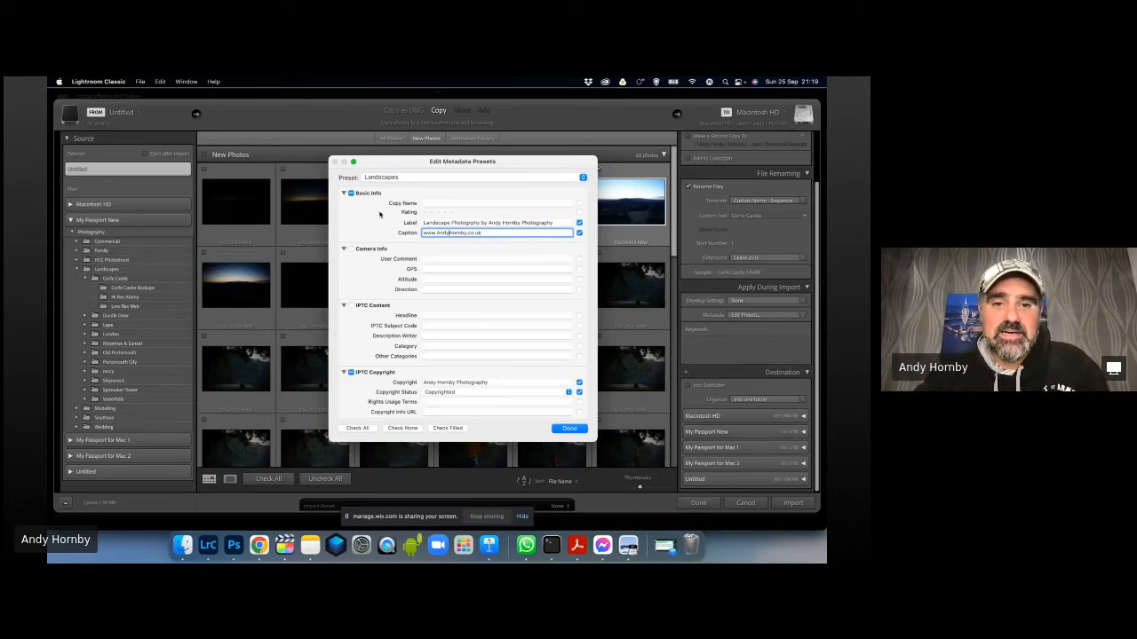
click(432, 221)
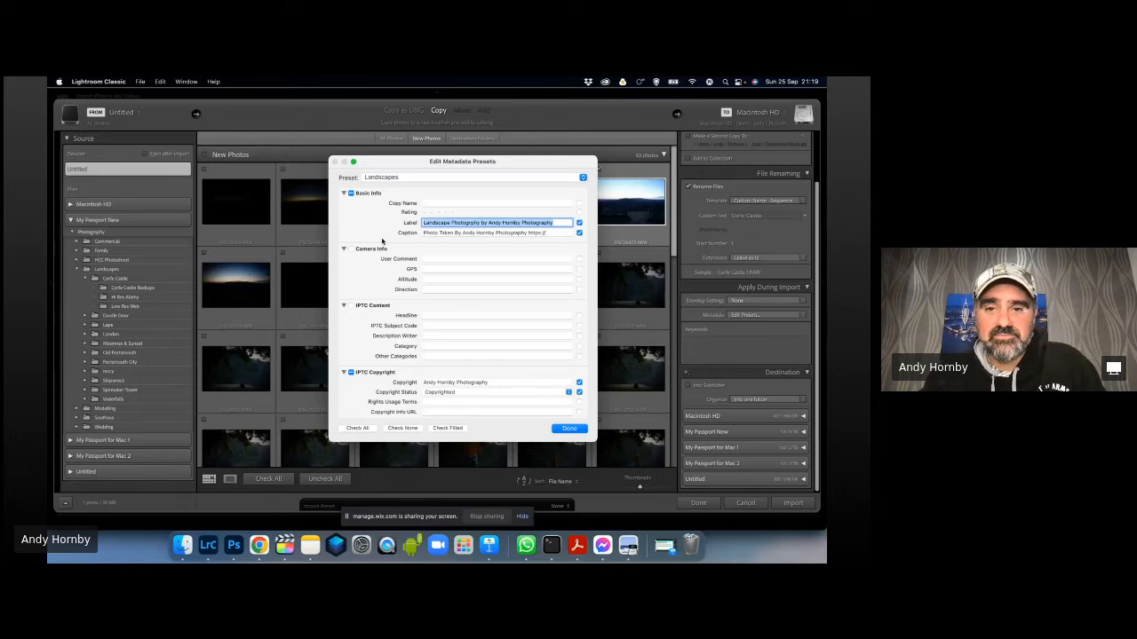
Examine the Camera Info, IPTC Content, IPTC Copyright and IPTC Creator fields of the Landscapes preset.
scroll(381, 240, down, 3)
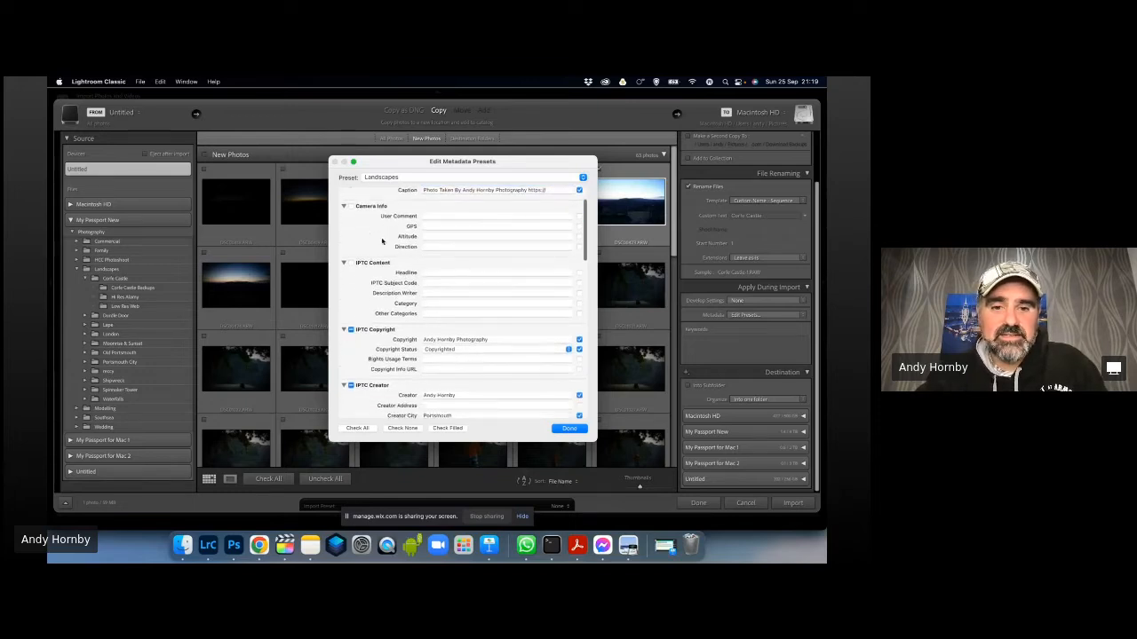
scroll(382, 240, up, 3)
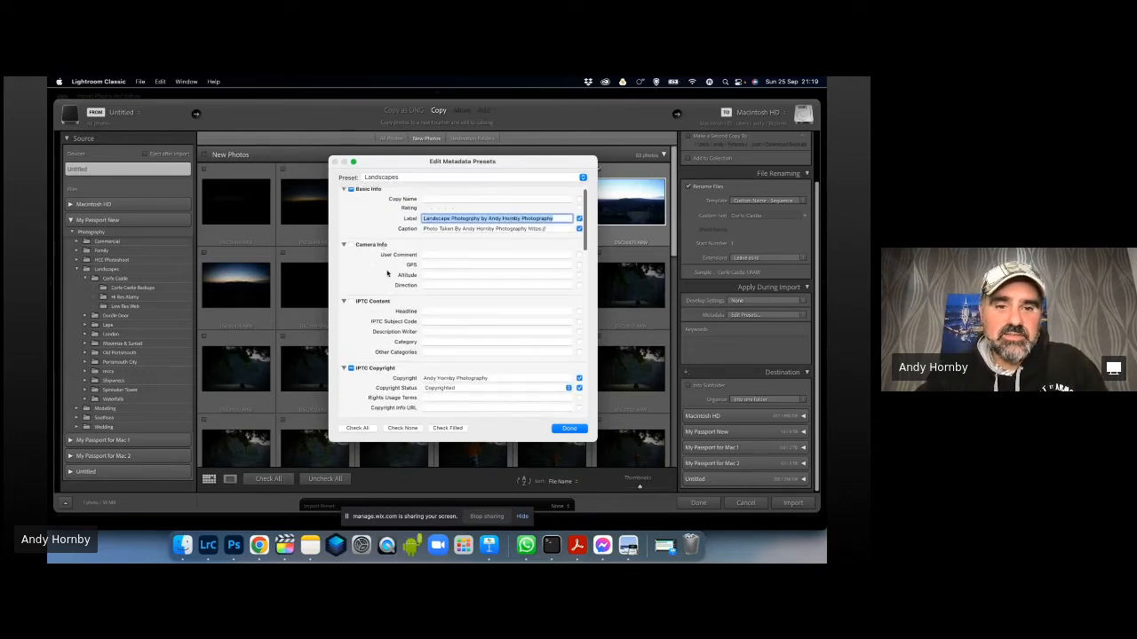
scroll(387, 274, down, 3)
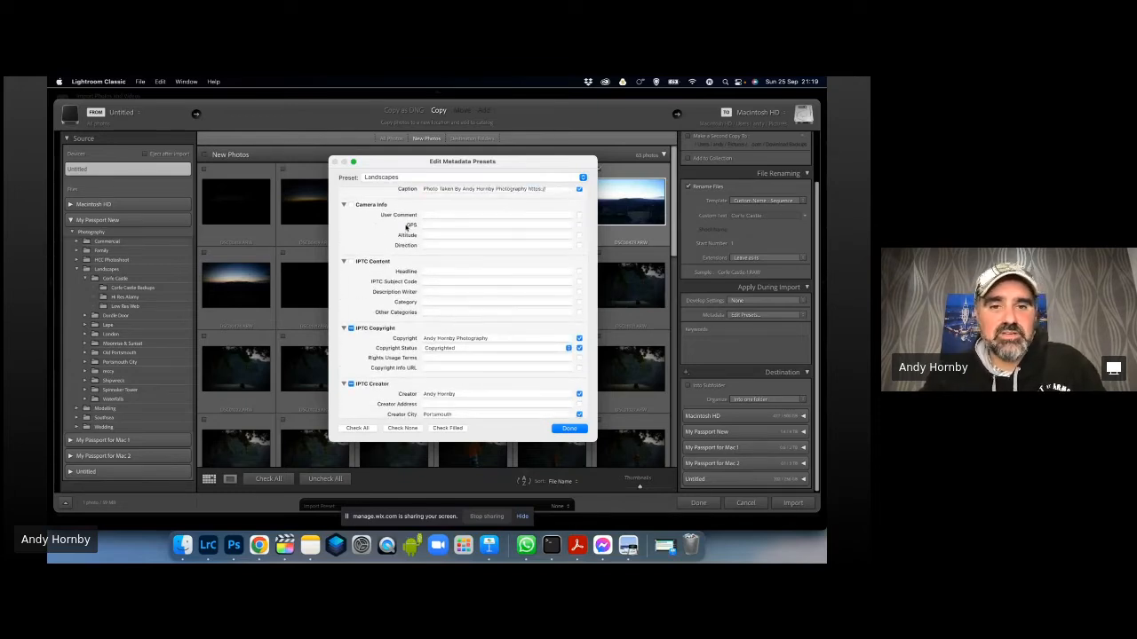
scroll(406, 227, down, 2)
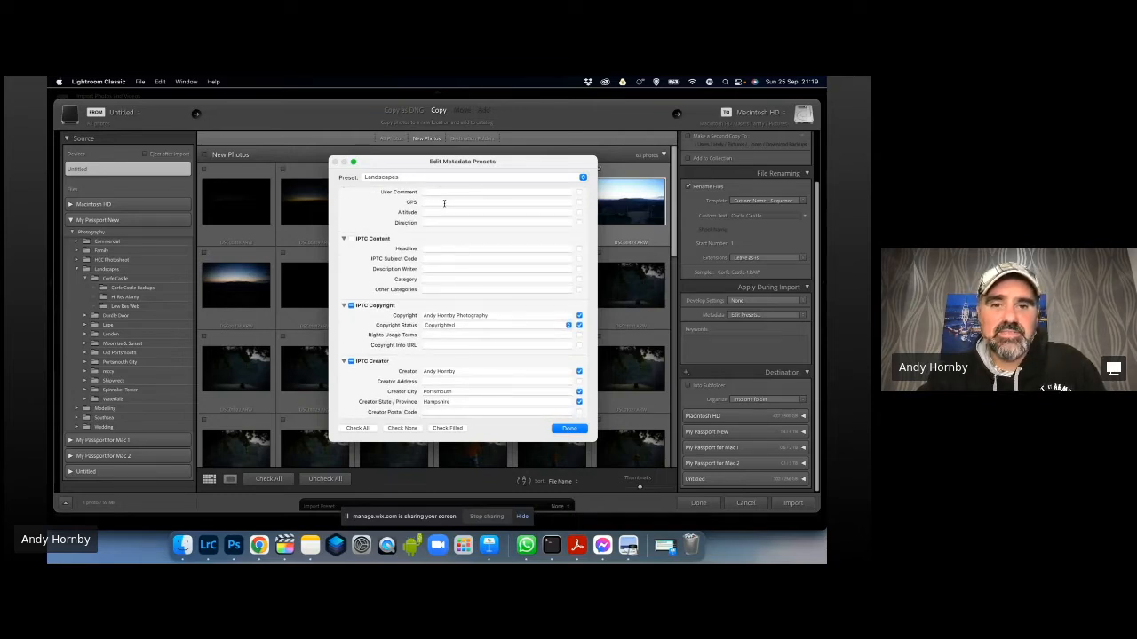
scroll(388, 227, down, 4)
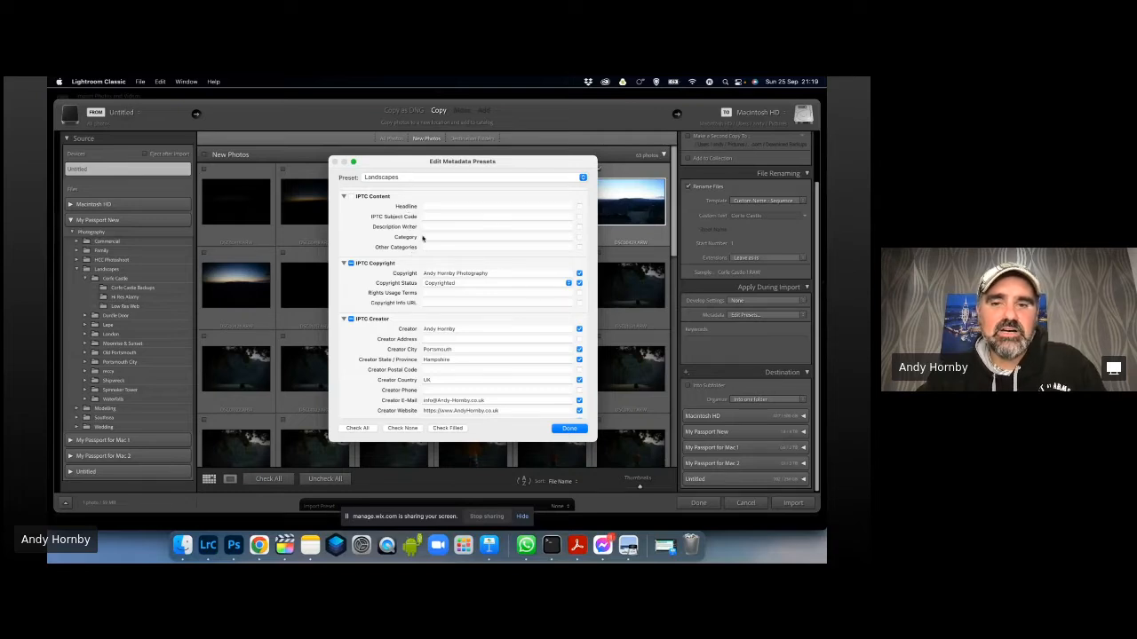
scroll(400, 229, down, 2)
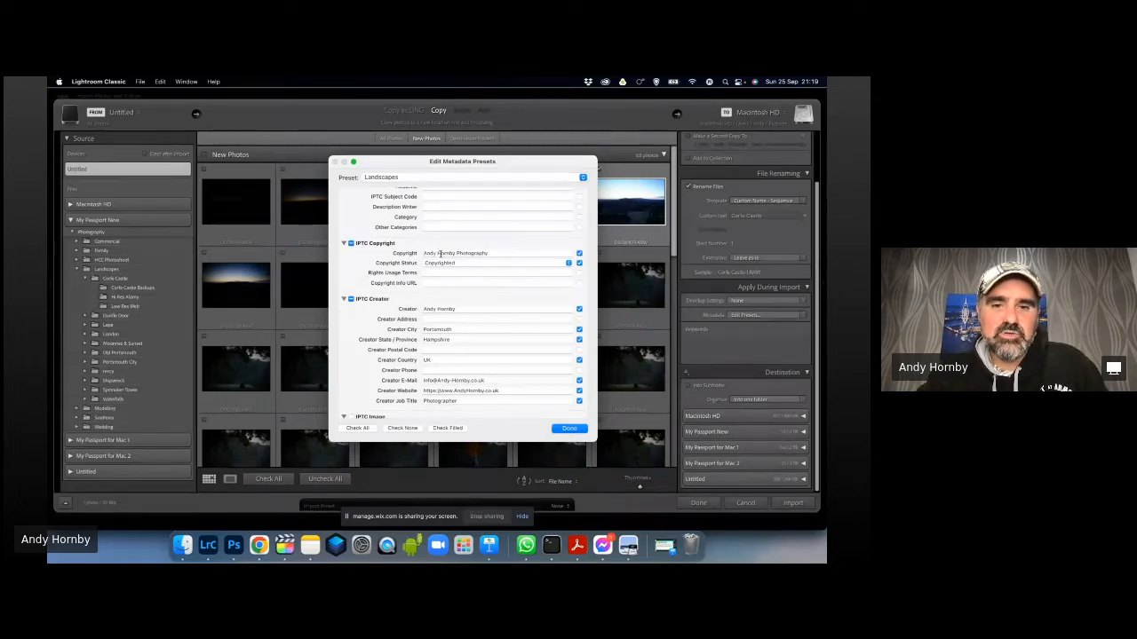
Inspect the Copyright entry and the available Copyright Status options, keeping the status at Copyrighted.
click(438, 254)
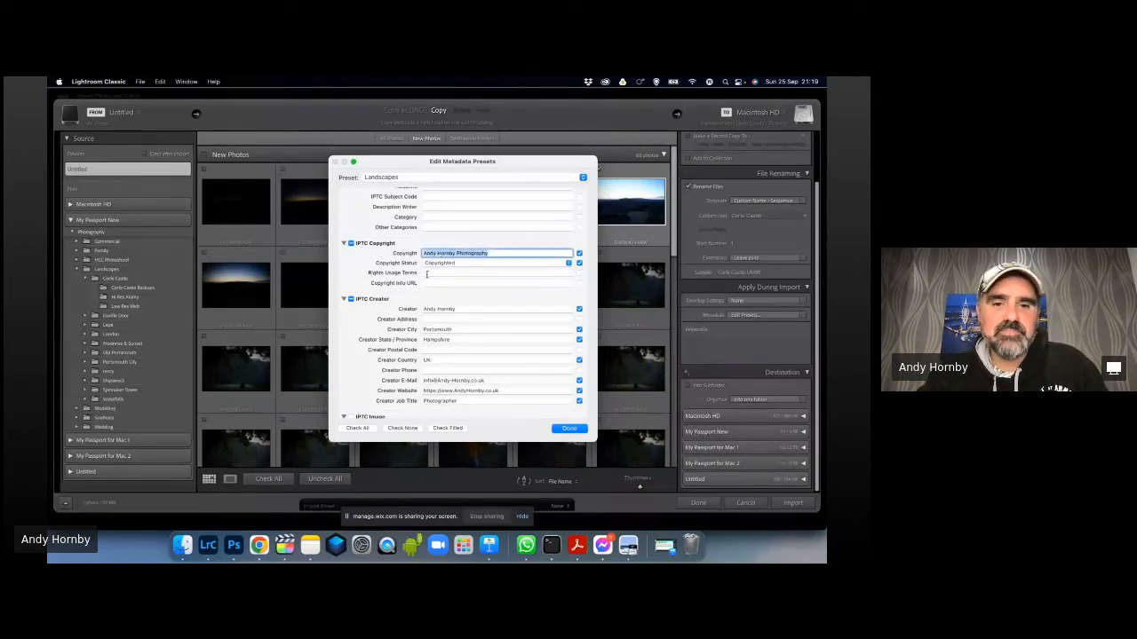
click(569, 264)
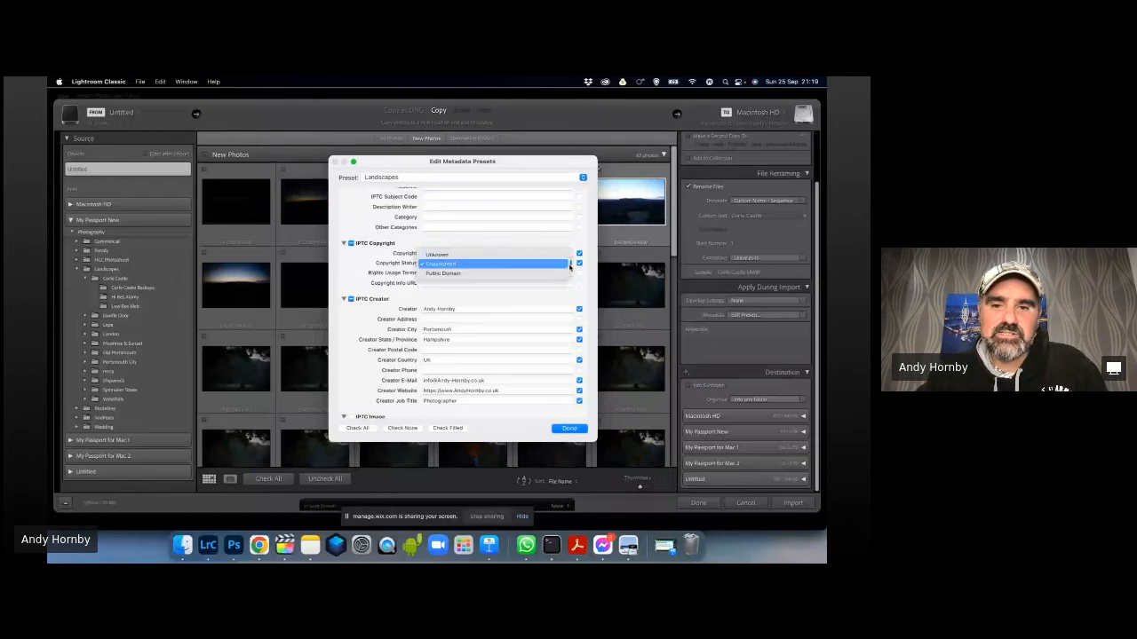
click(517, 266)
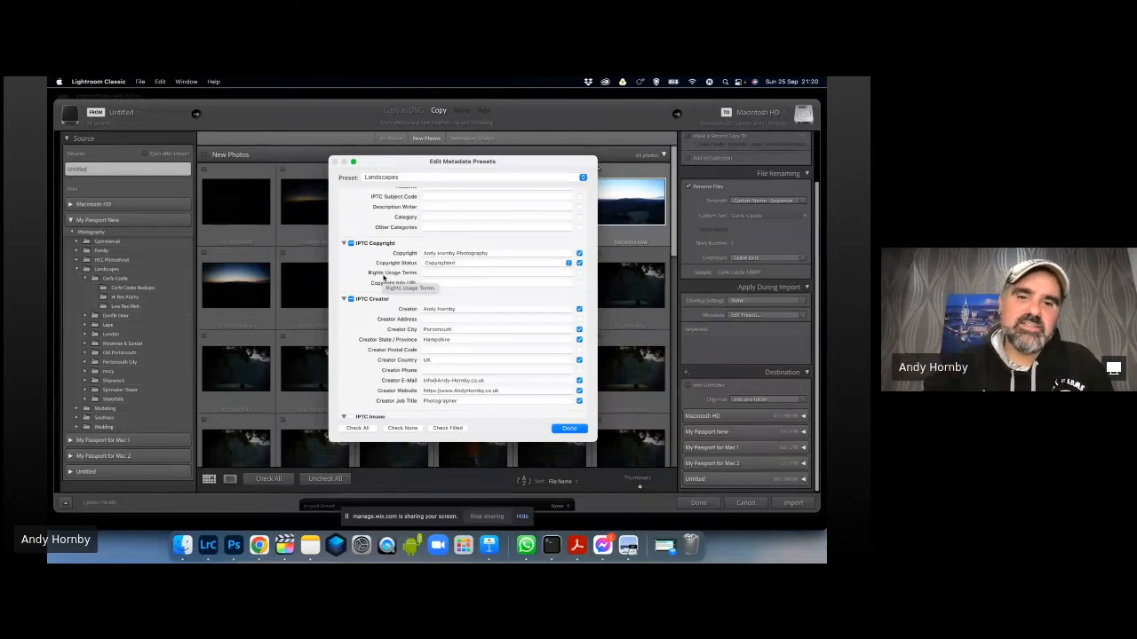
click(464, 263)
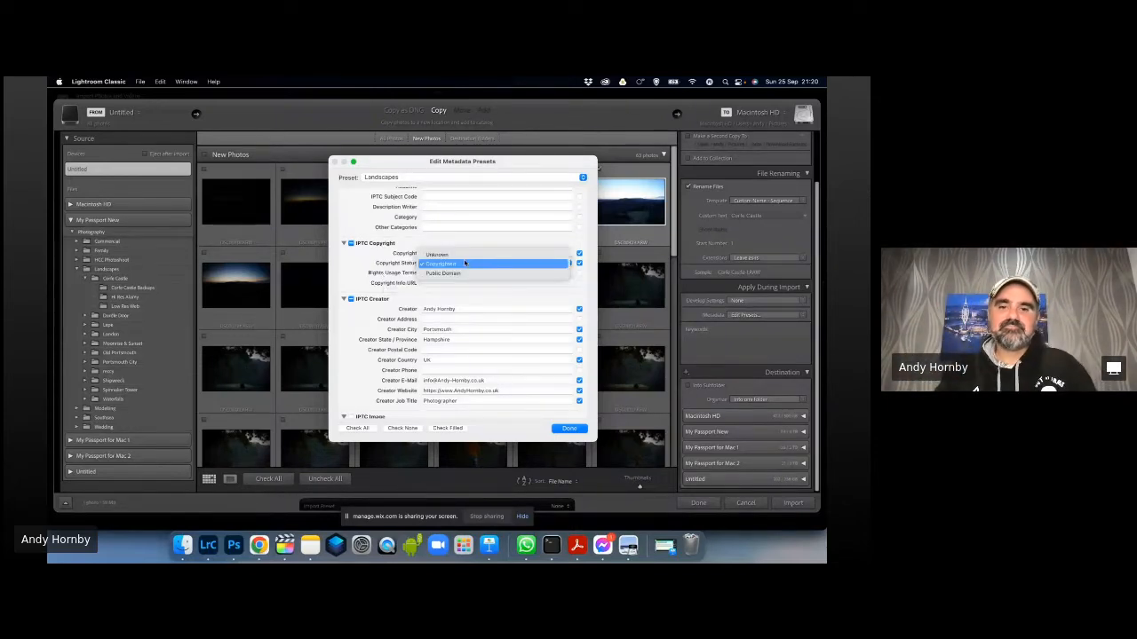
click(464, 263)
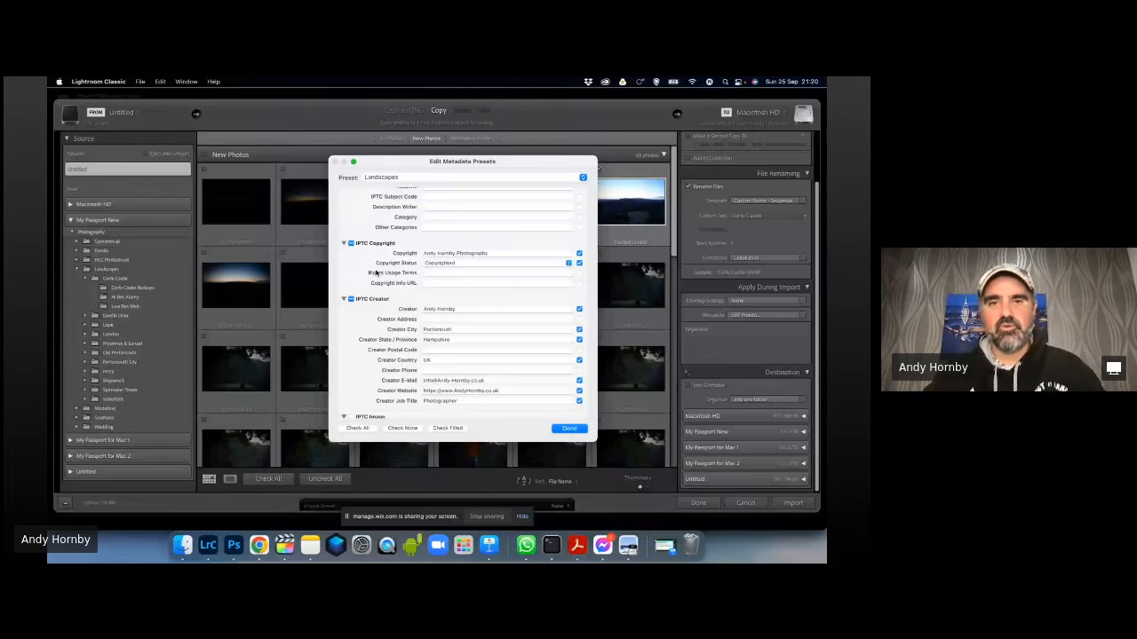
Look through the Landscapes preset's IPTC Creator fields and its remaining IPTC Image, Status and Extension sections.
scroll(377, 272, down, 2)
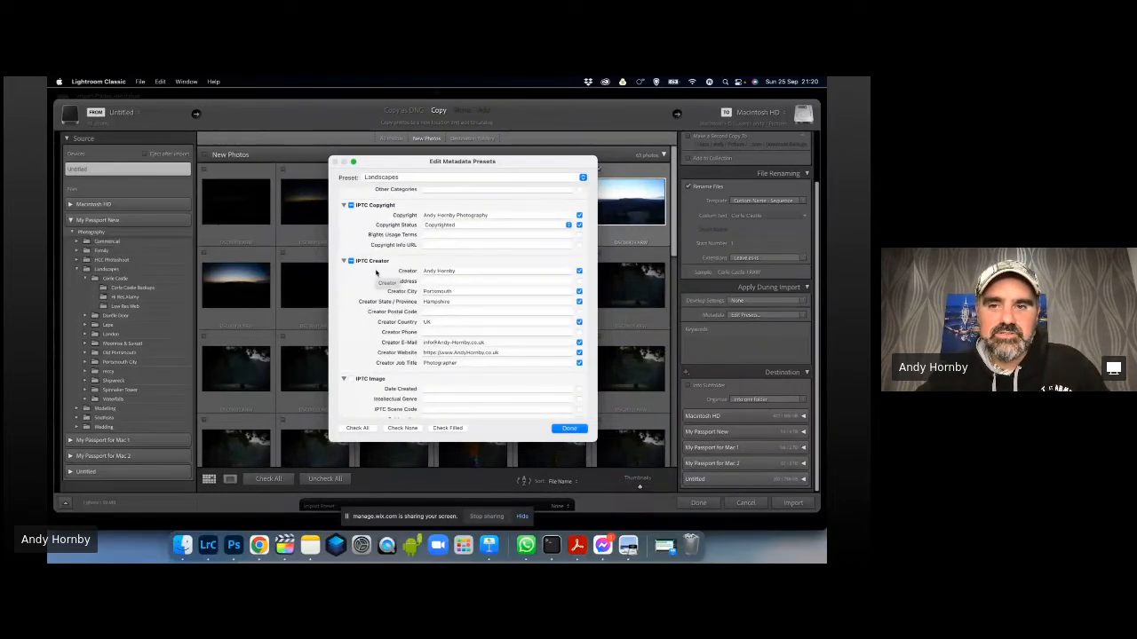
scroll(376, 272, down, 1)
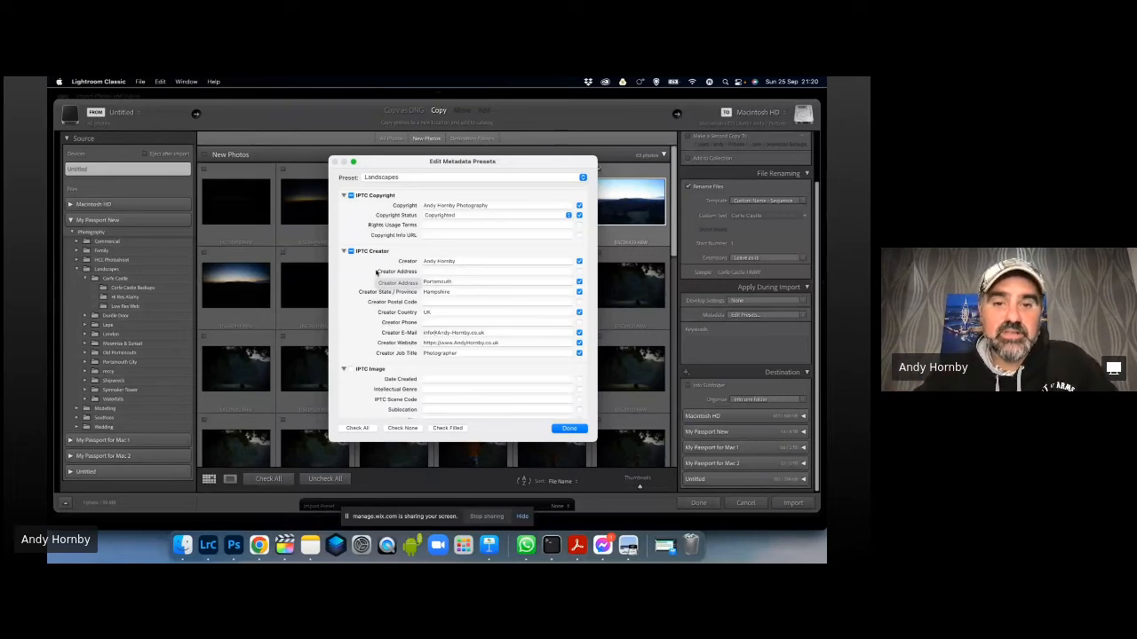
scroll(377, 271, down, 1)
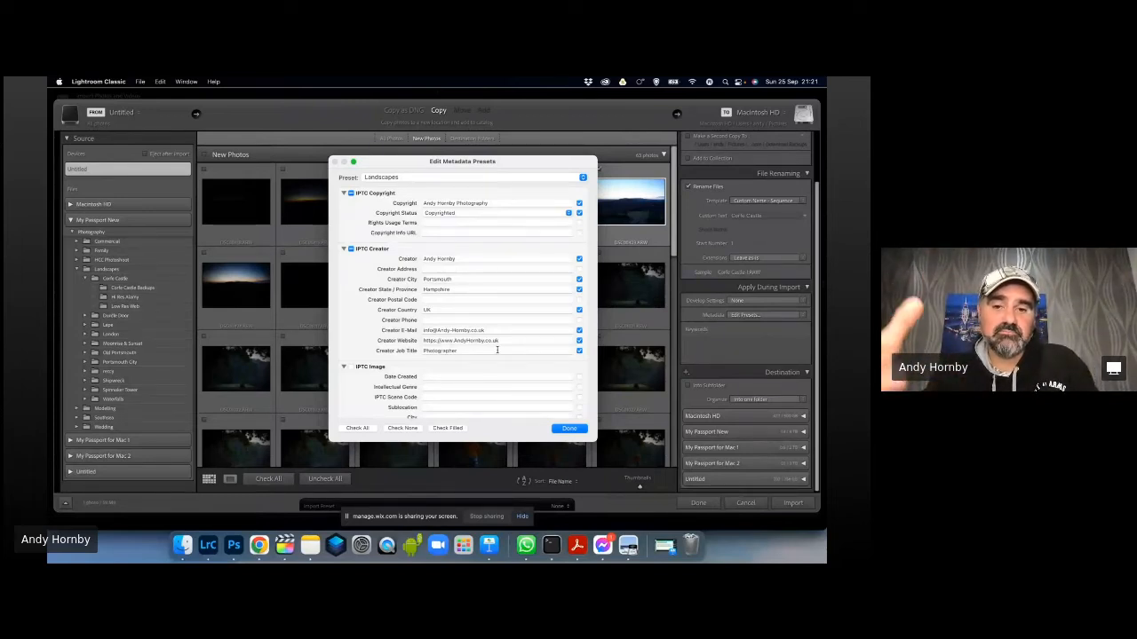
scroll(498, 350, down, 3)
scroll(497, 350, down, 15)
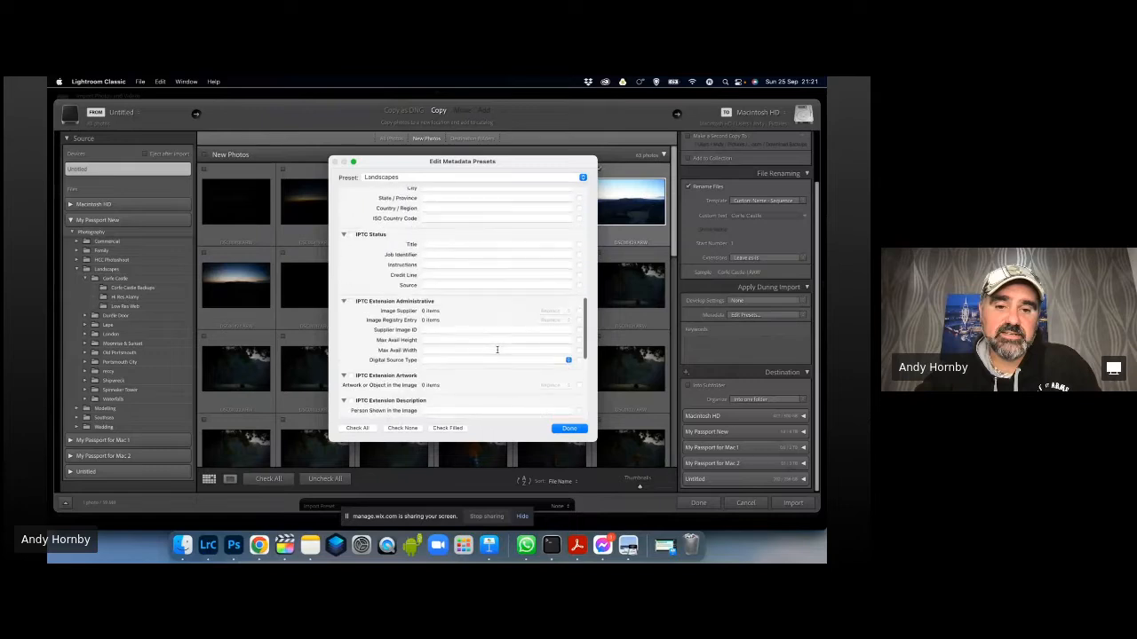
scroll(497, 350, down, 3)
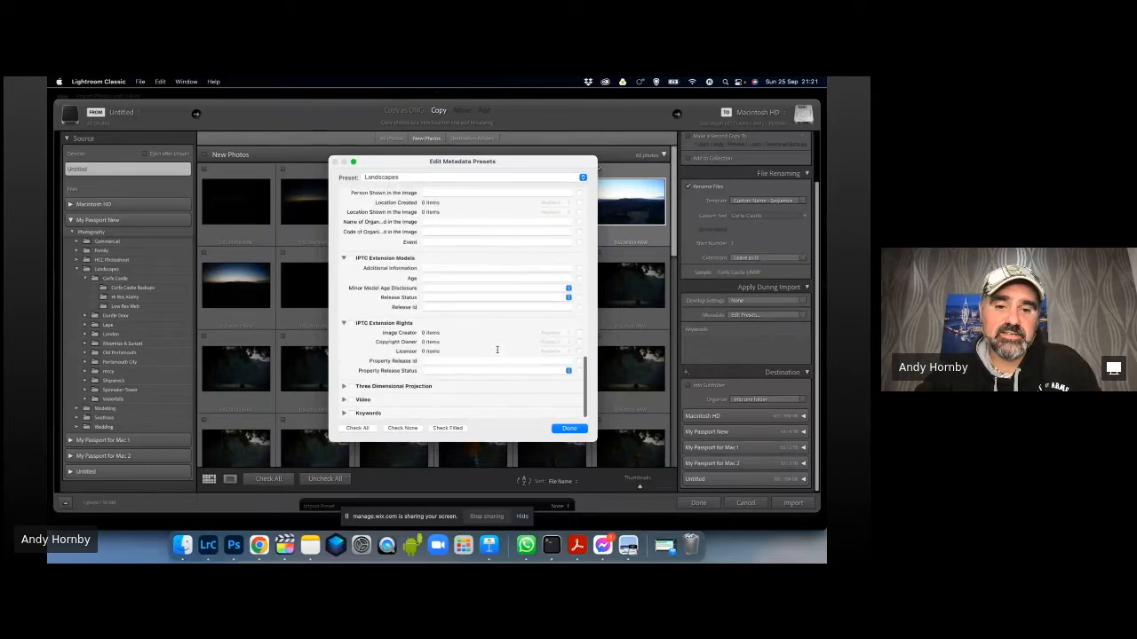
scroll(497, 350, up, 15)
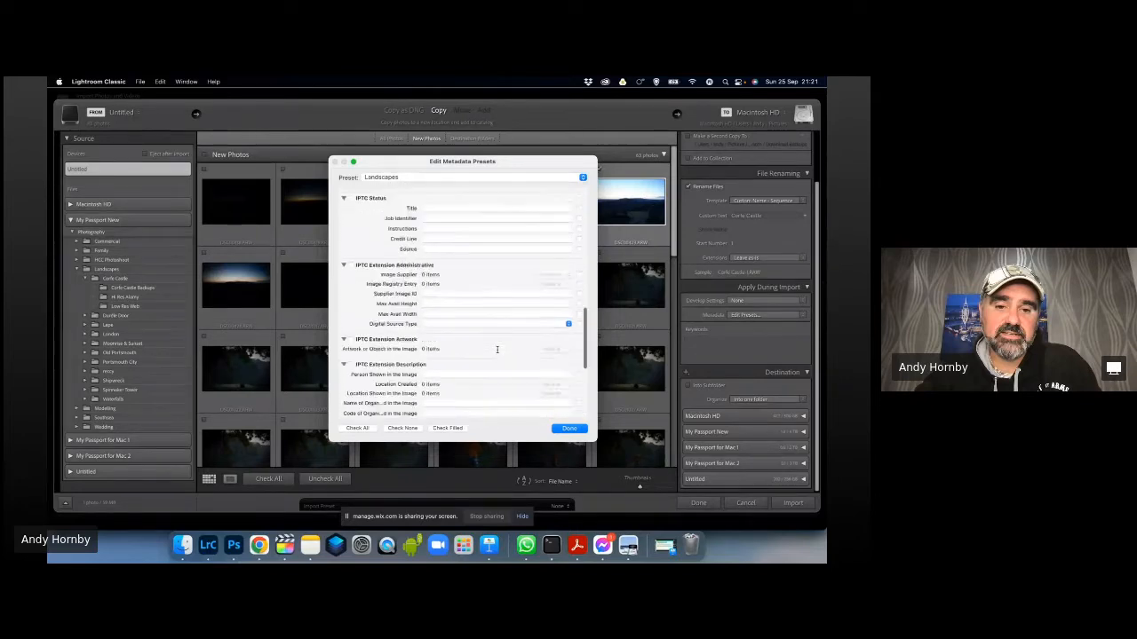
scroll(497, 350, up, 8)
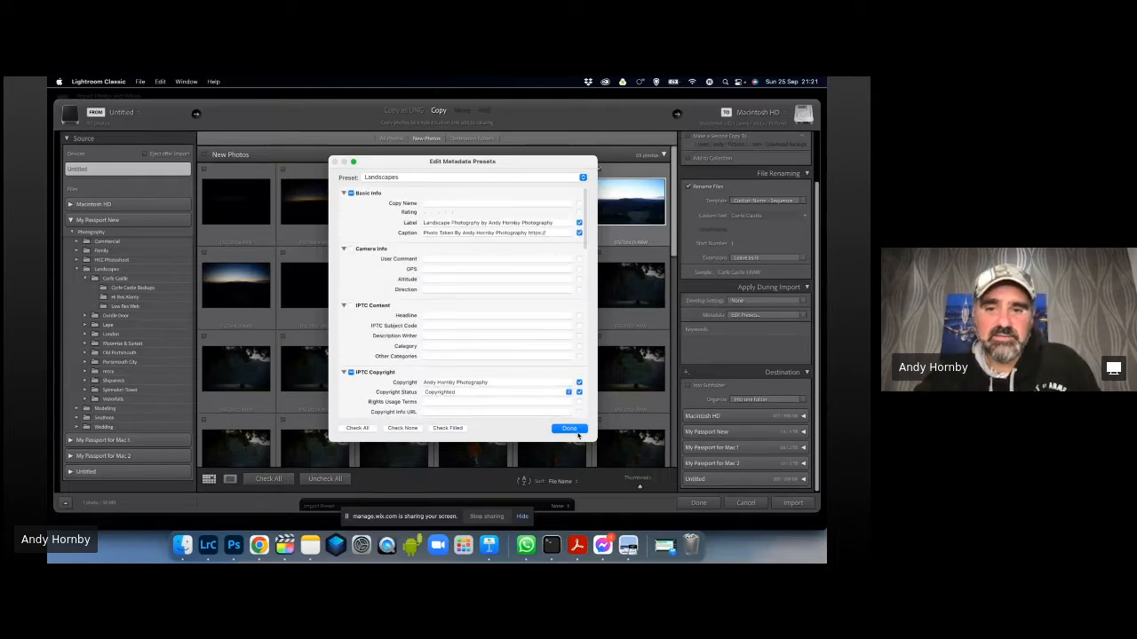
Load the Interior Design (All Others) metadata preset and look through its Basic Info, IPTC Copyright and IPTC Creator fields.
click(583, 178)
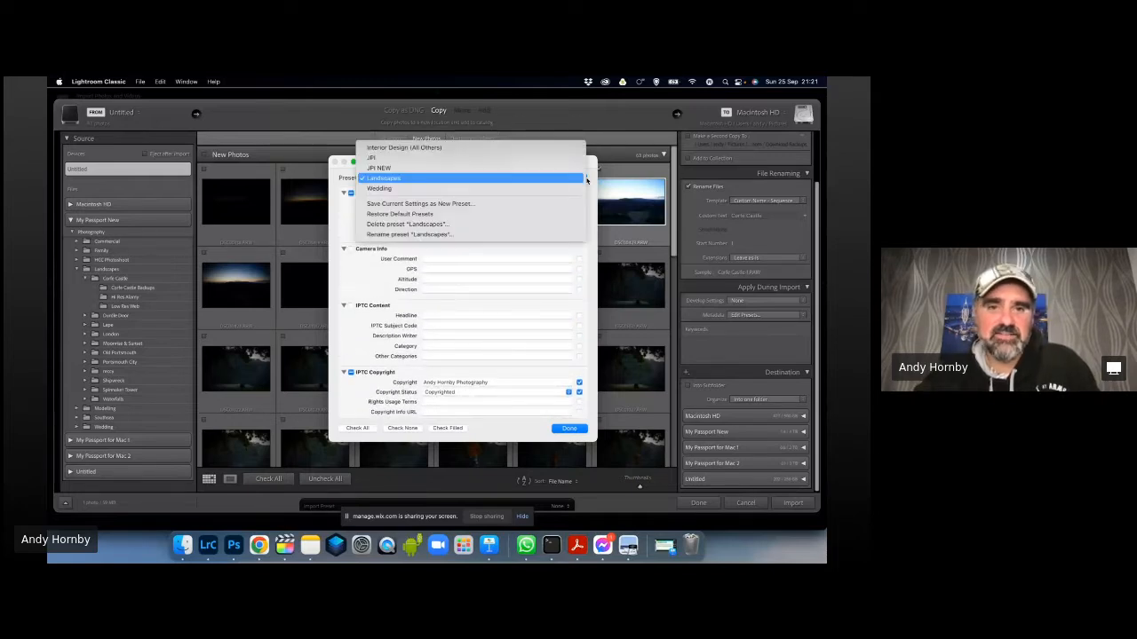
click(475, 147)
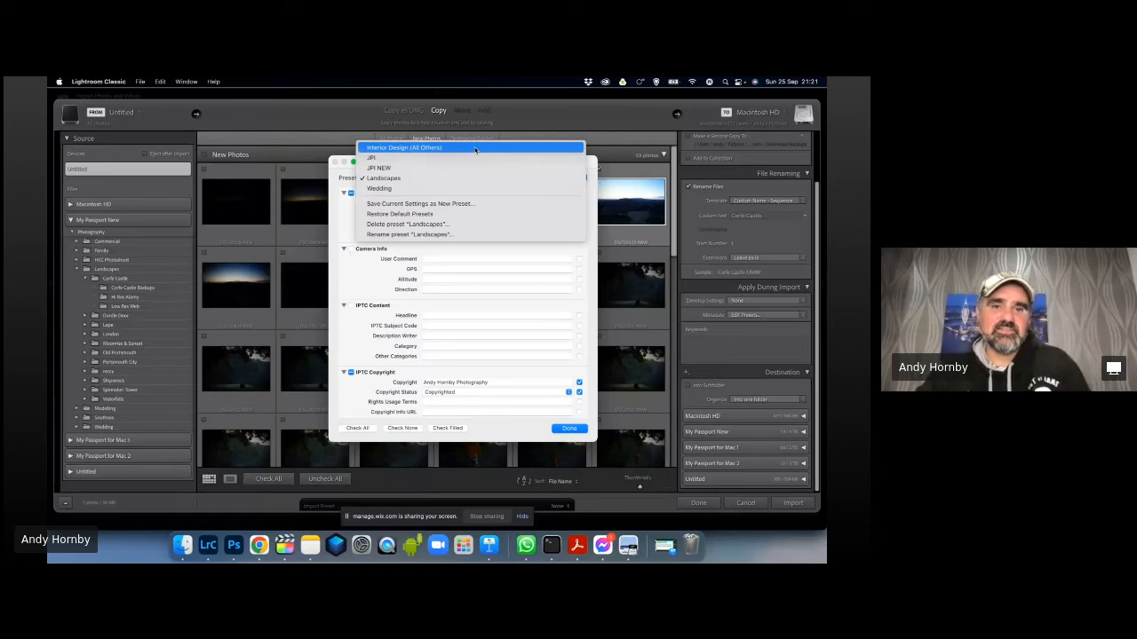
scroll(475, 281, down, 1)
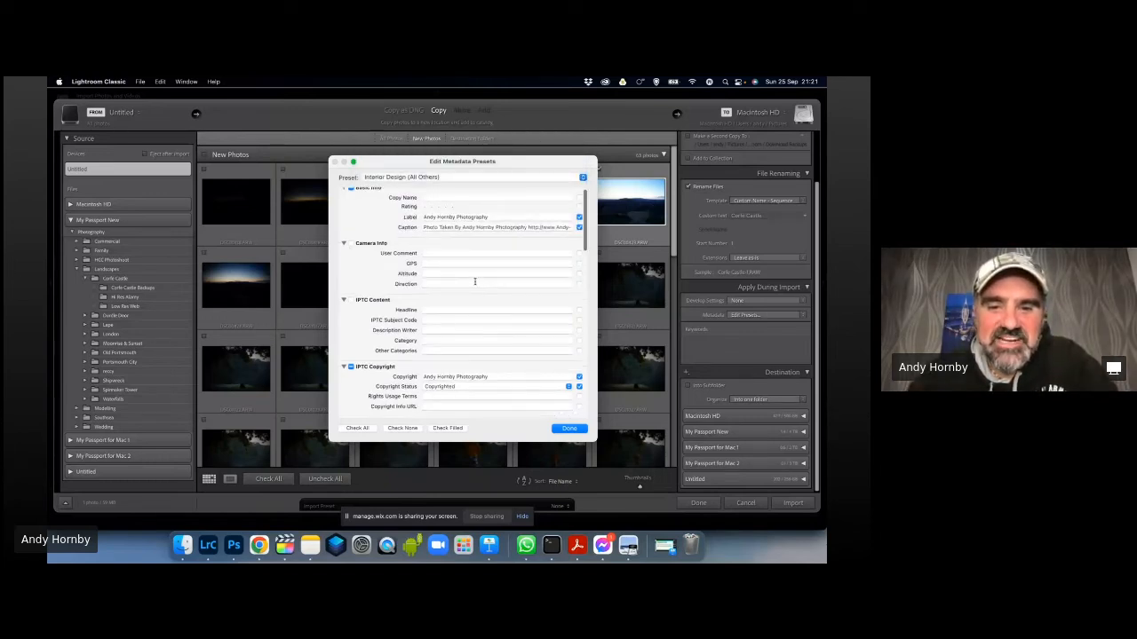
scroll(475, 282, down, 3)
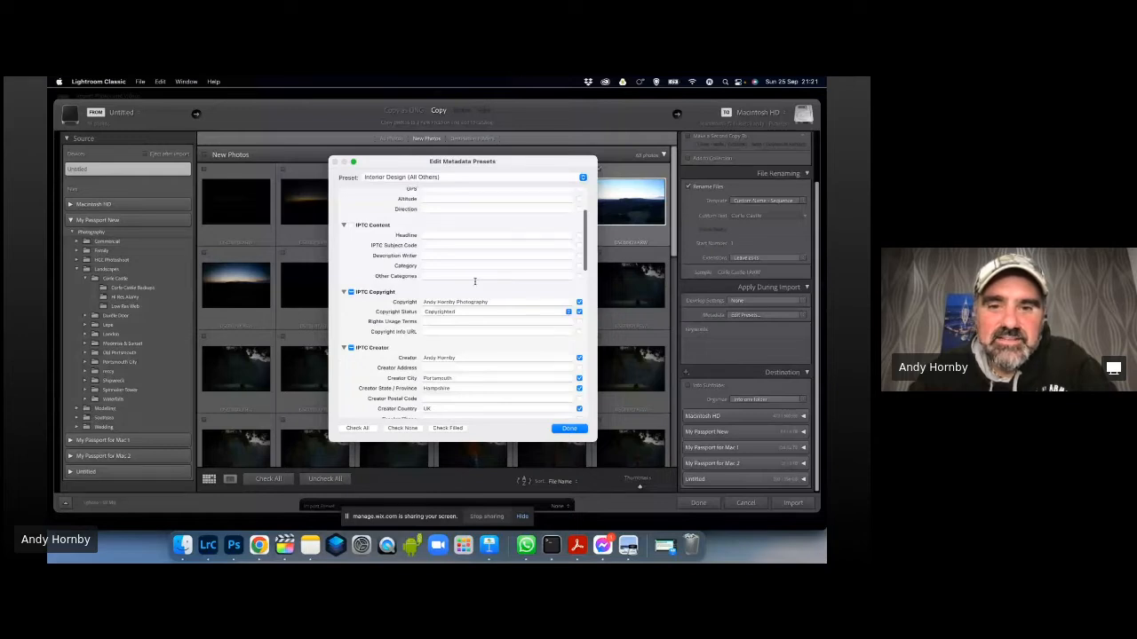
scroll(475, 281, up, 3)
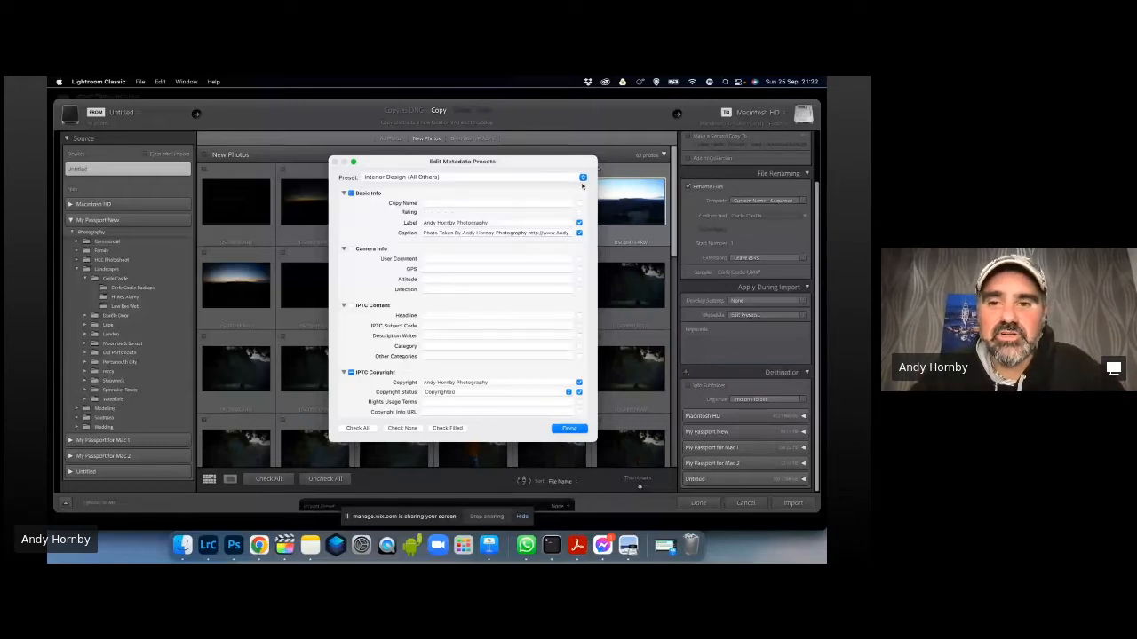
Load the Wedding metadata preset and inspect its Label and Caption texts.
click(582, 178)
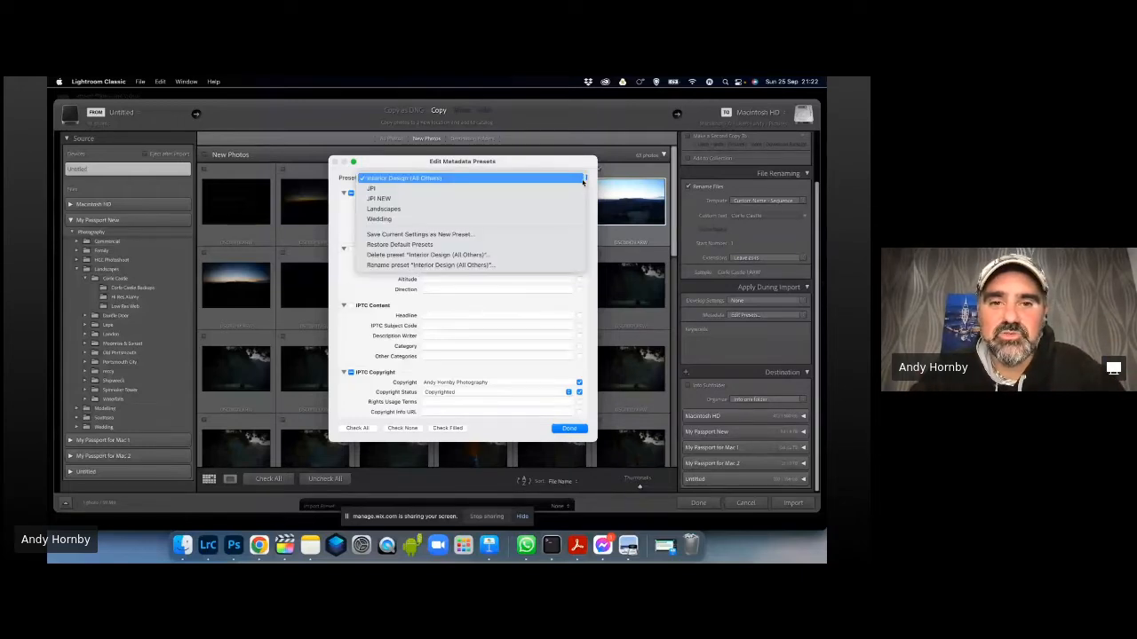
click(499, 220)
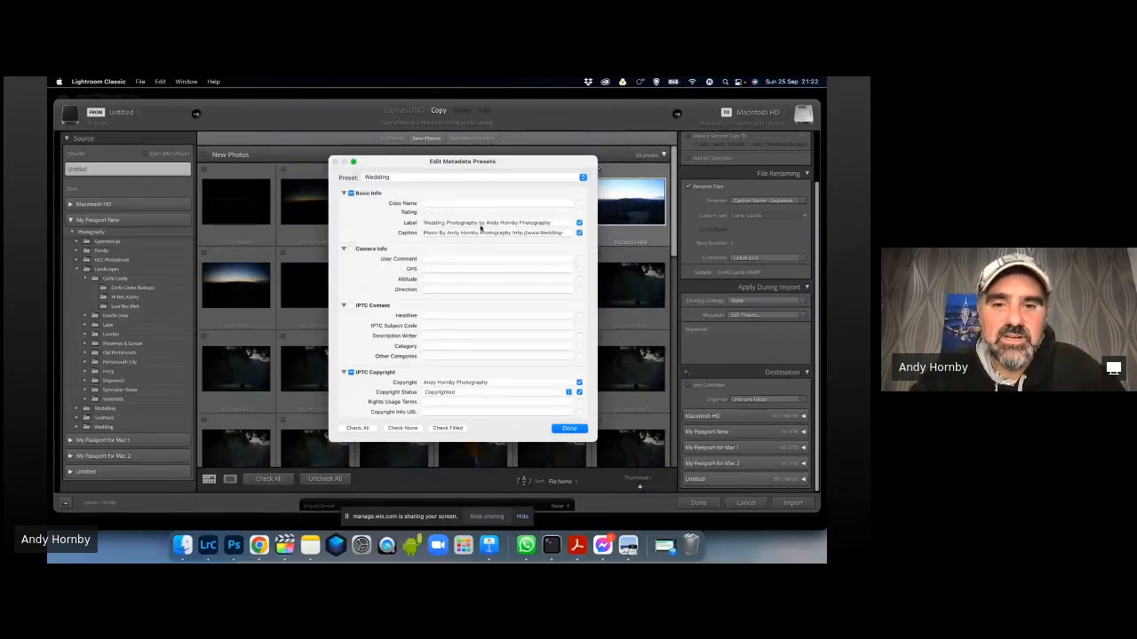
click(543, 232)
click(543, 232)
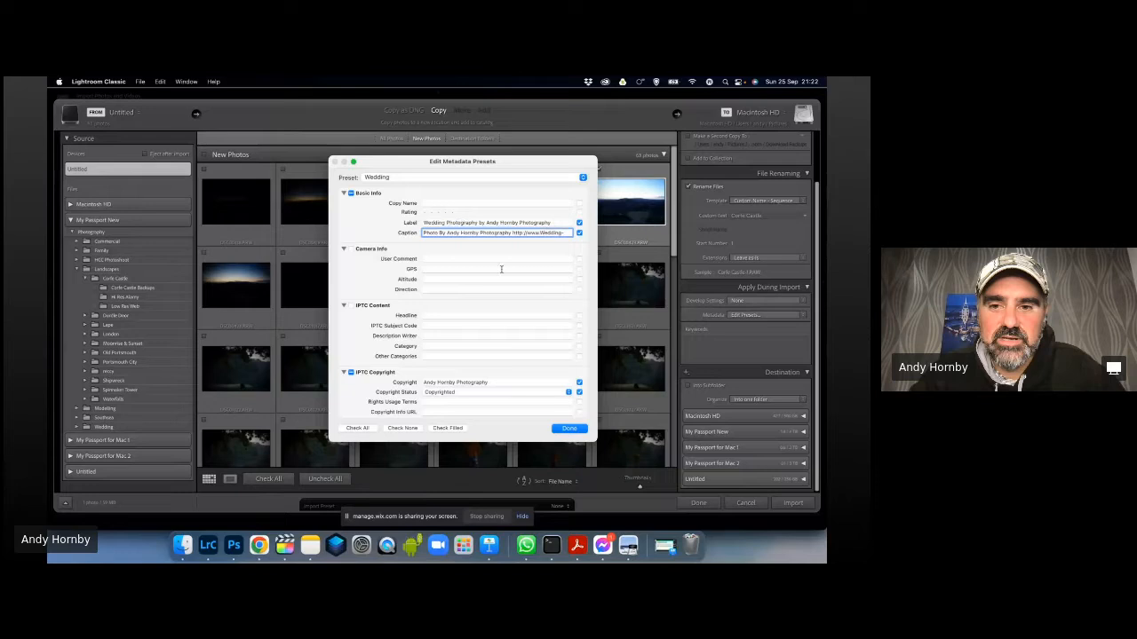
Remove the hyphen from the Creator Website address in the Wedding preset, finish editing and save the changes to the preset.
scroll(501, 269, down, 5)
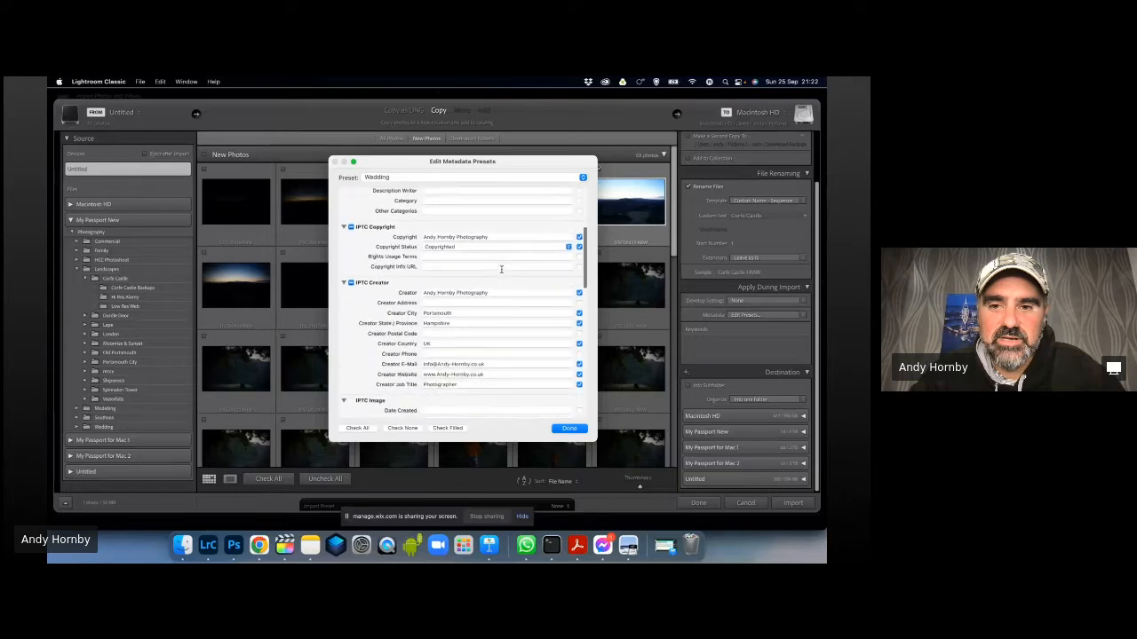
scroll(501, 269, down, 2)
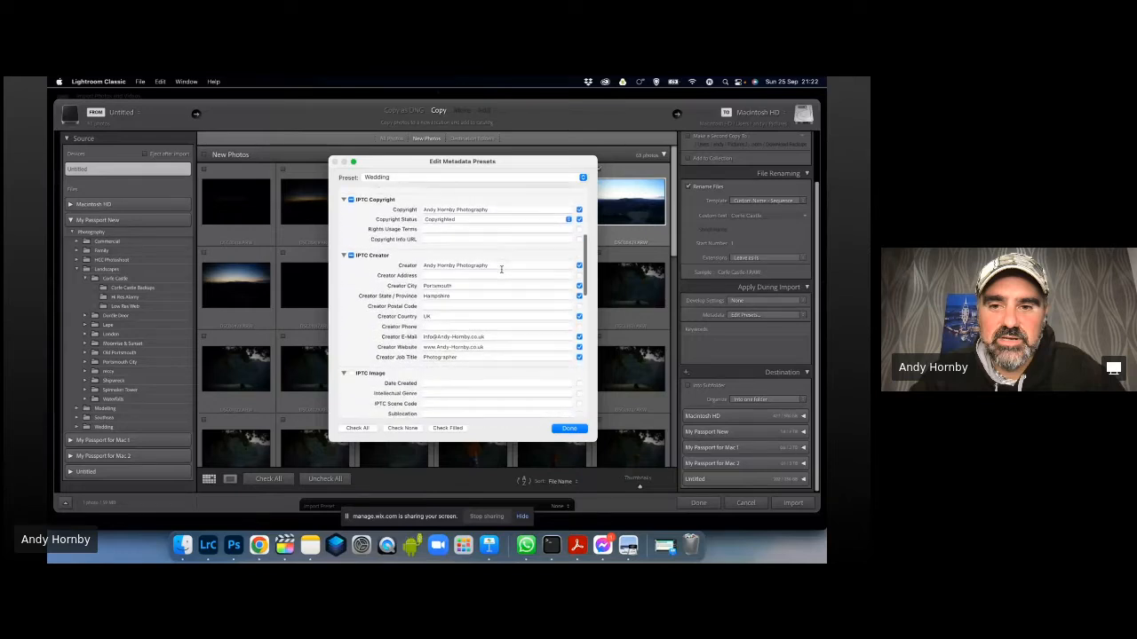
click(463, 348)
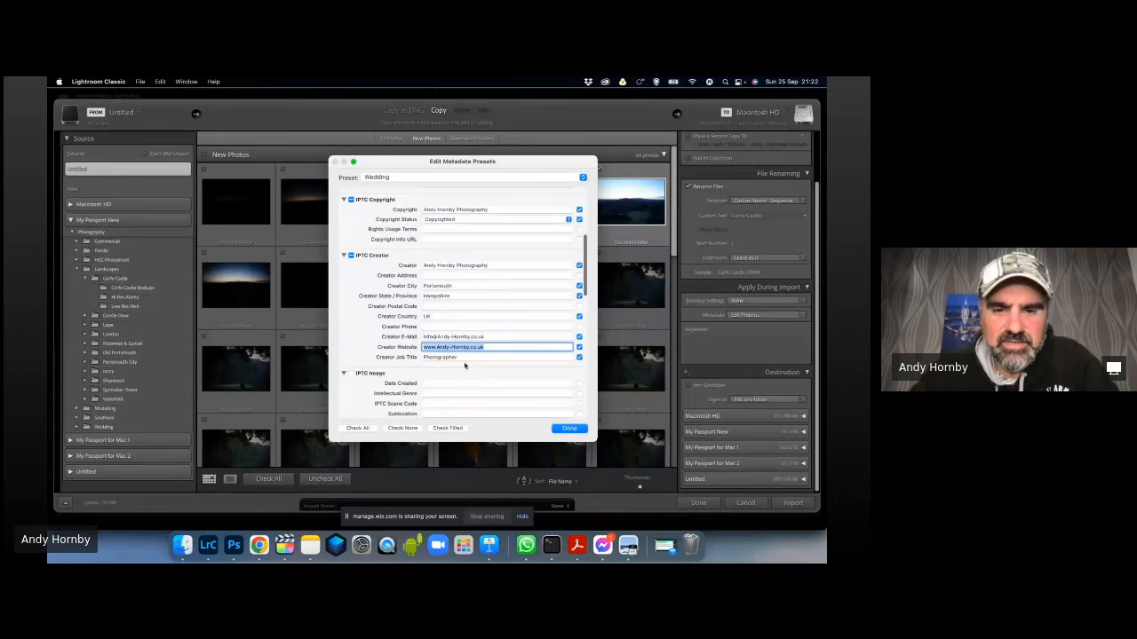
click(451, 348)
key(BackSpace)
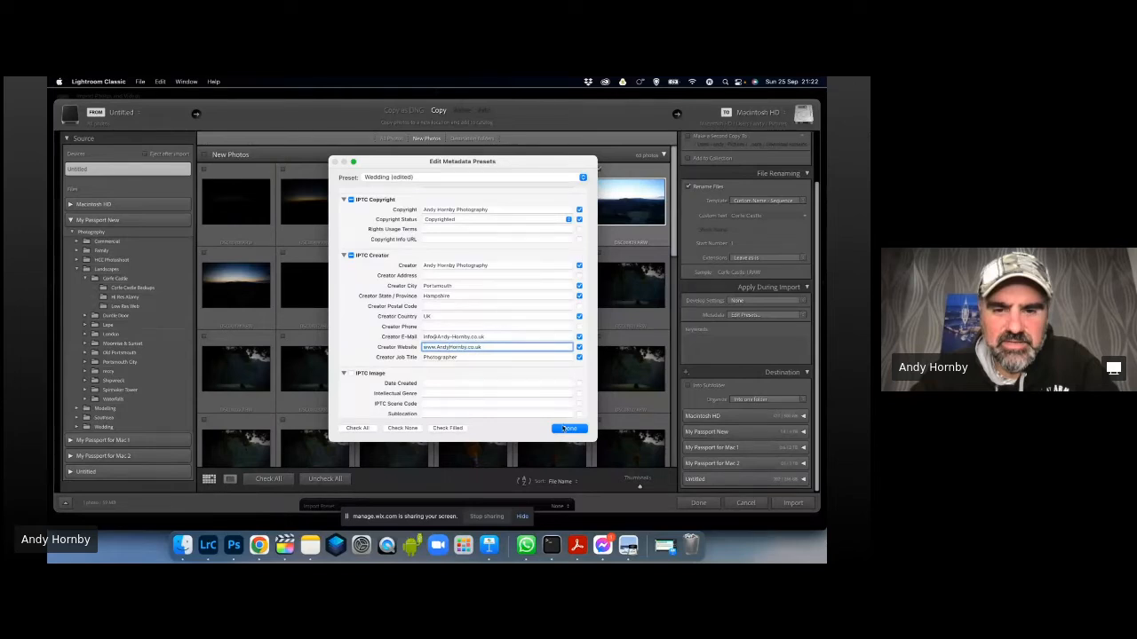
click(570, 430)
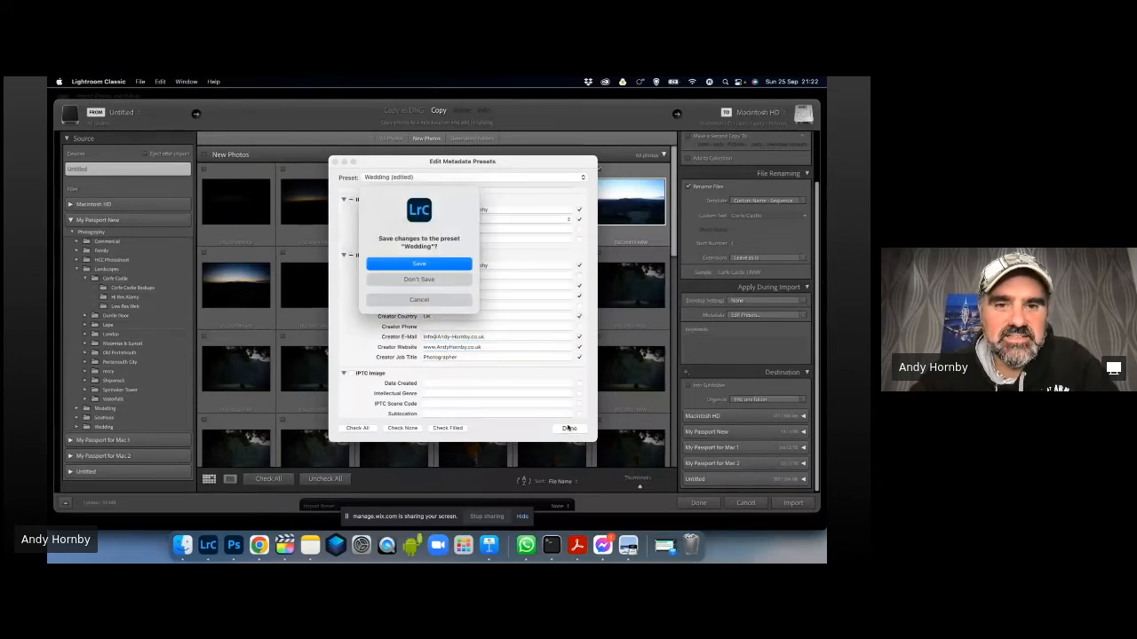
click(422, 265)
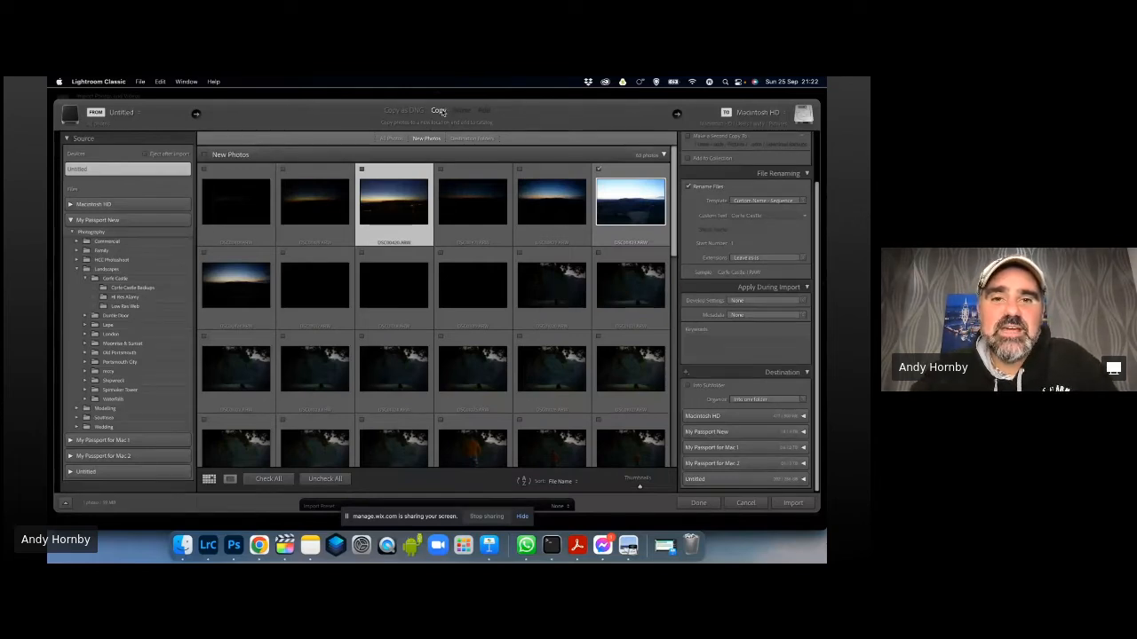
Switch the import method to Copy as DNG and return it to Copy.
click(404, 111)
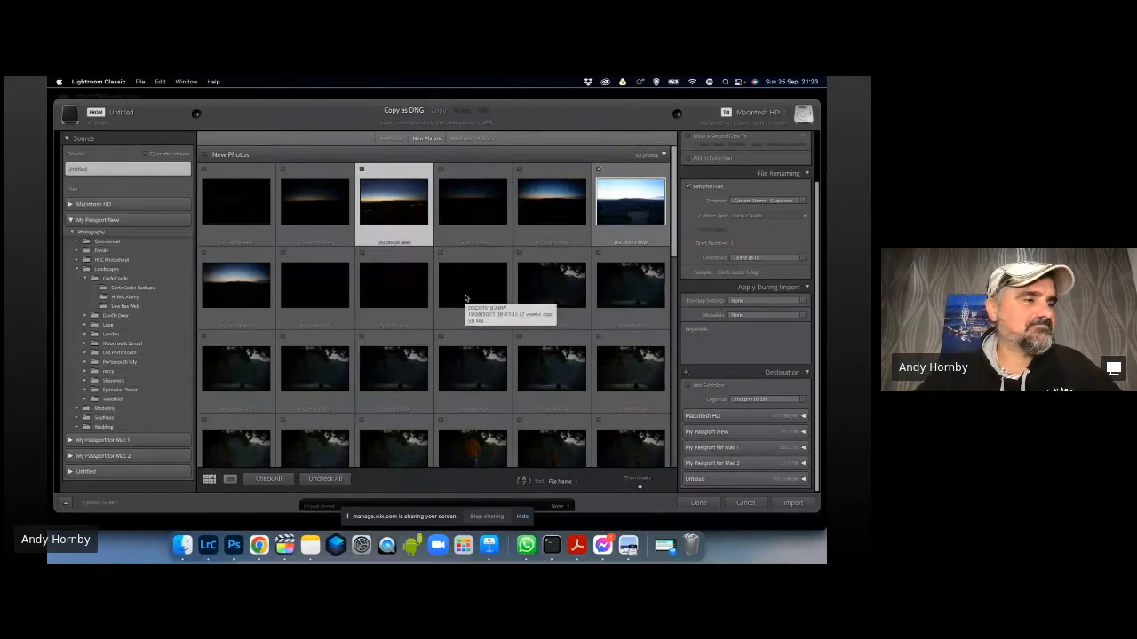
click(437, 110)
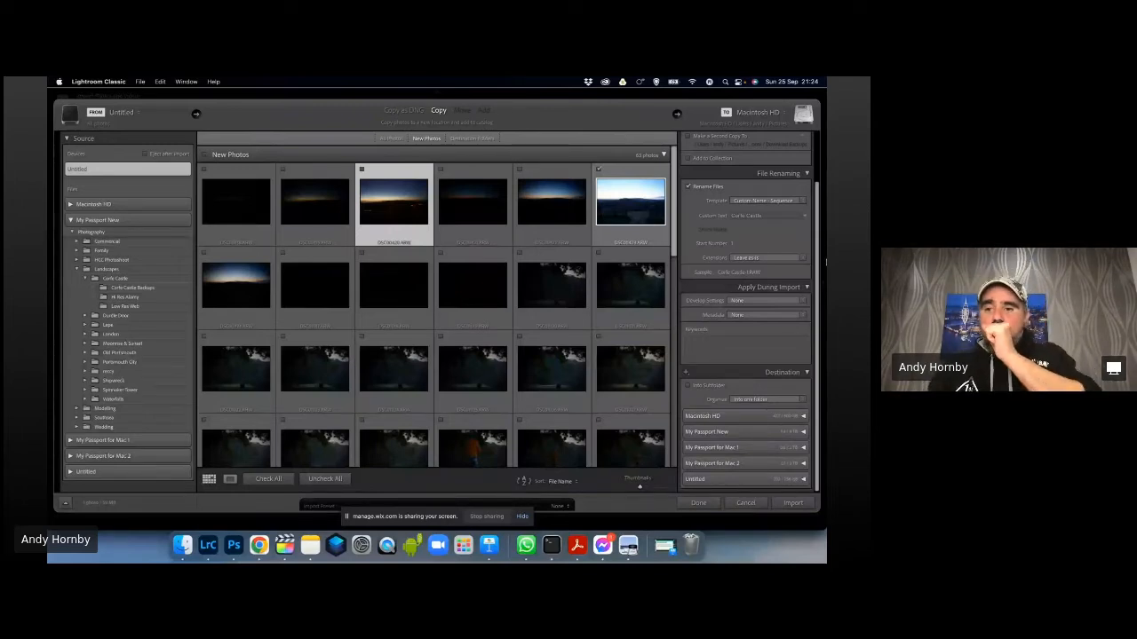
Examine the metadata presets and develop presets available during import, keeping both settings at None.
scroll(773, 325, up, 3)
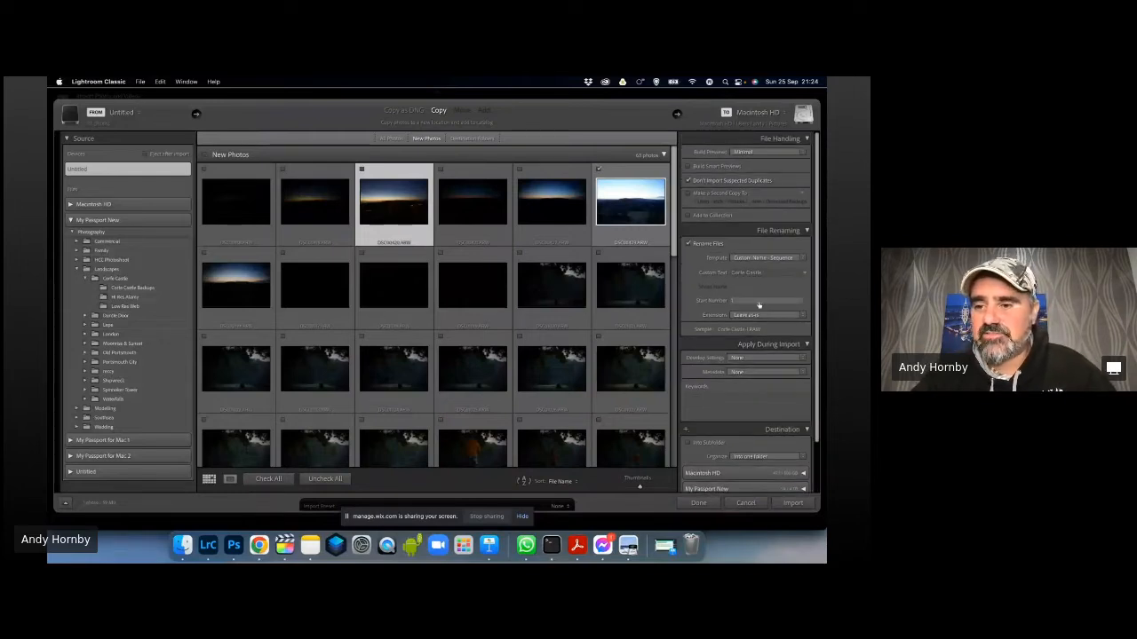
click(762, 372)
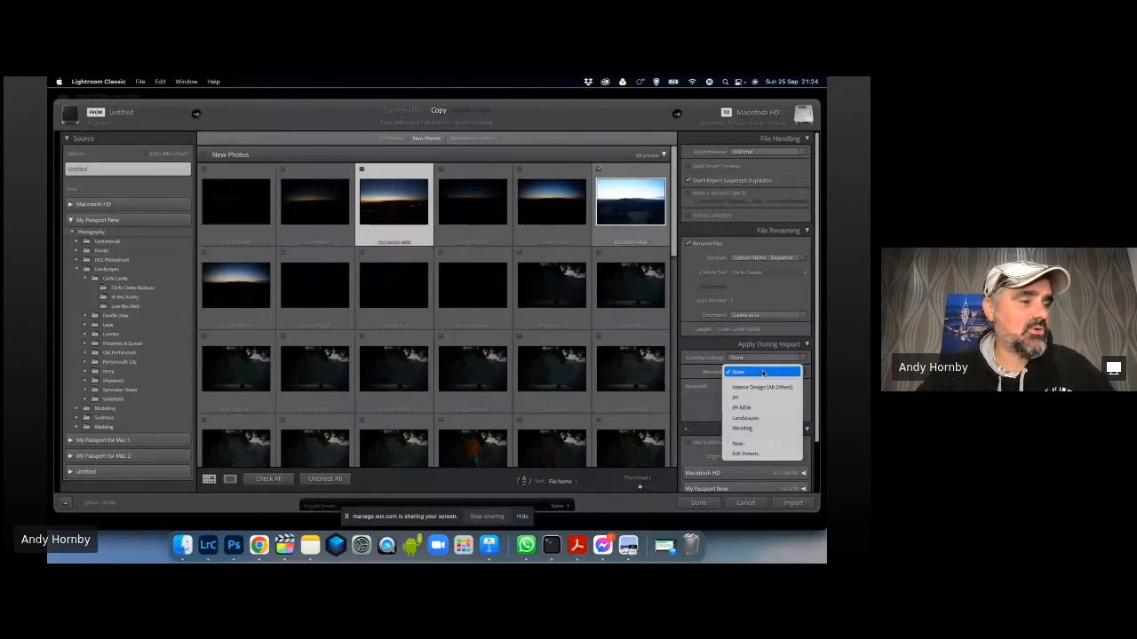
click(762, 372)
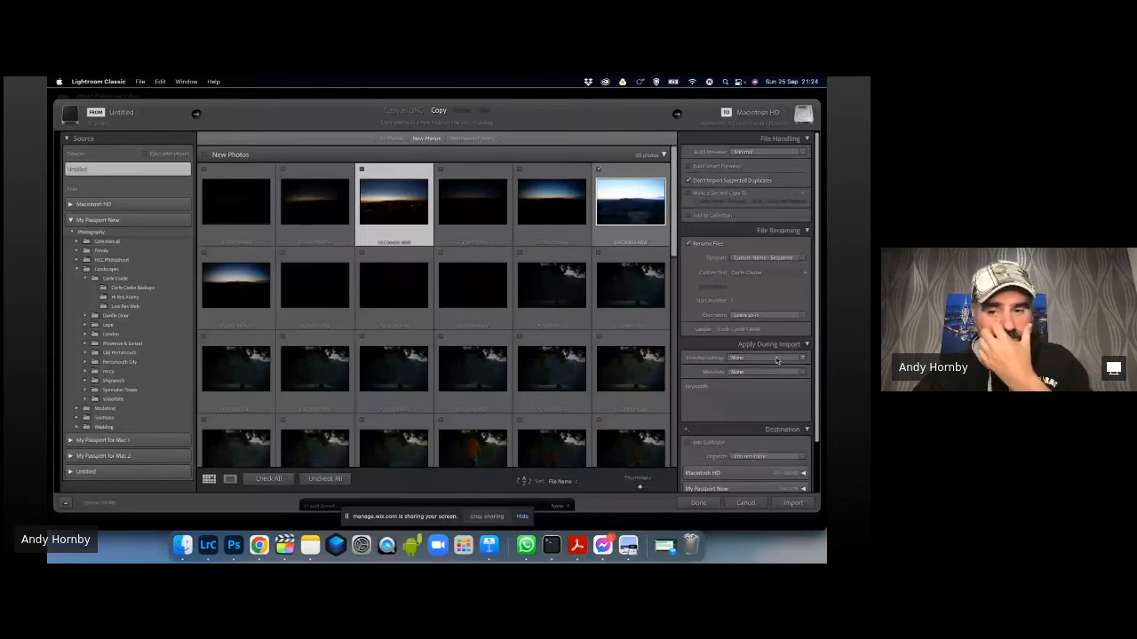
click(776, 358)
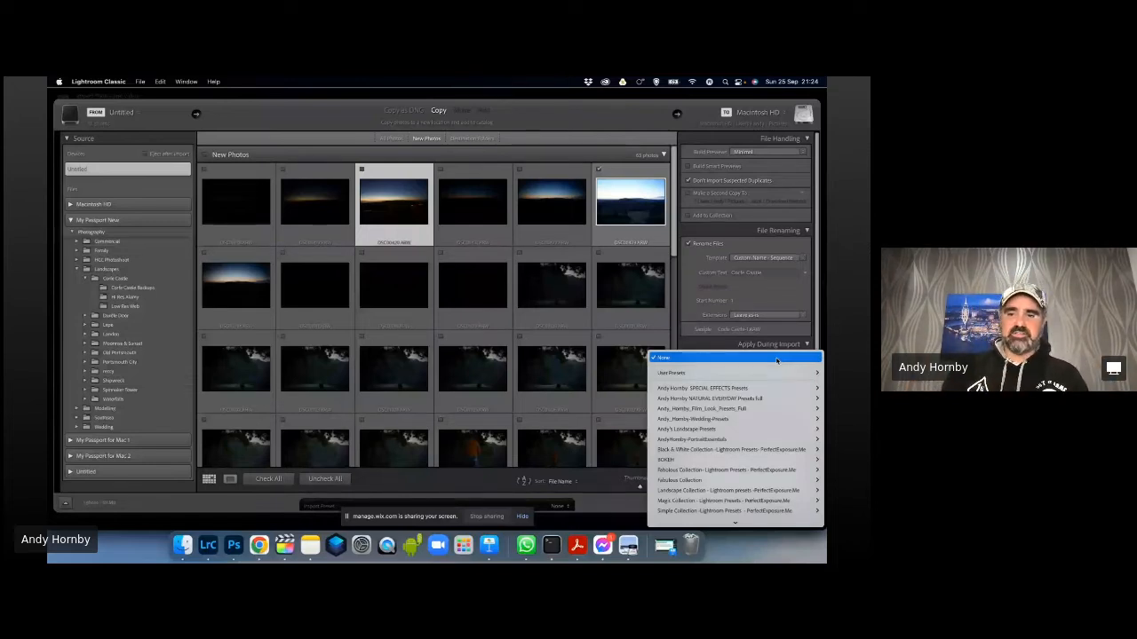
mouse_move(731, 372)
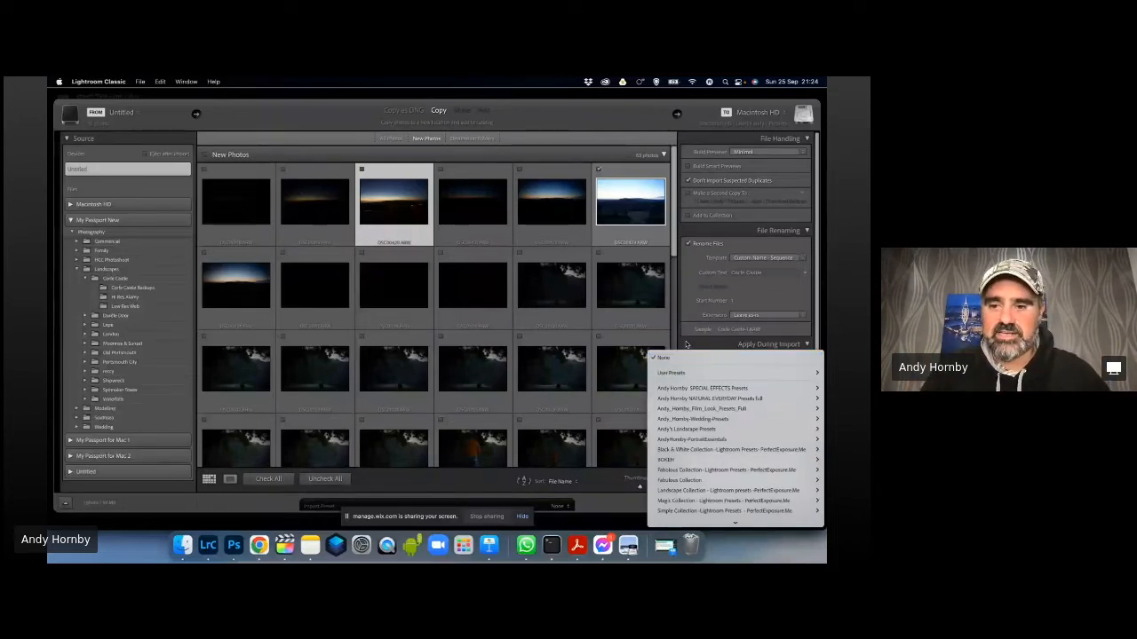
click(563, 118)
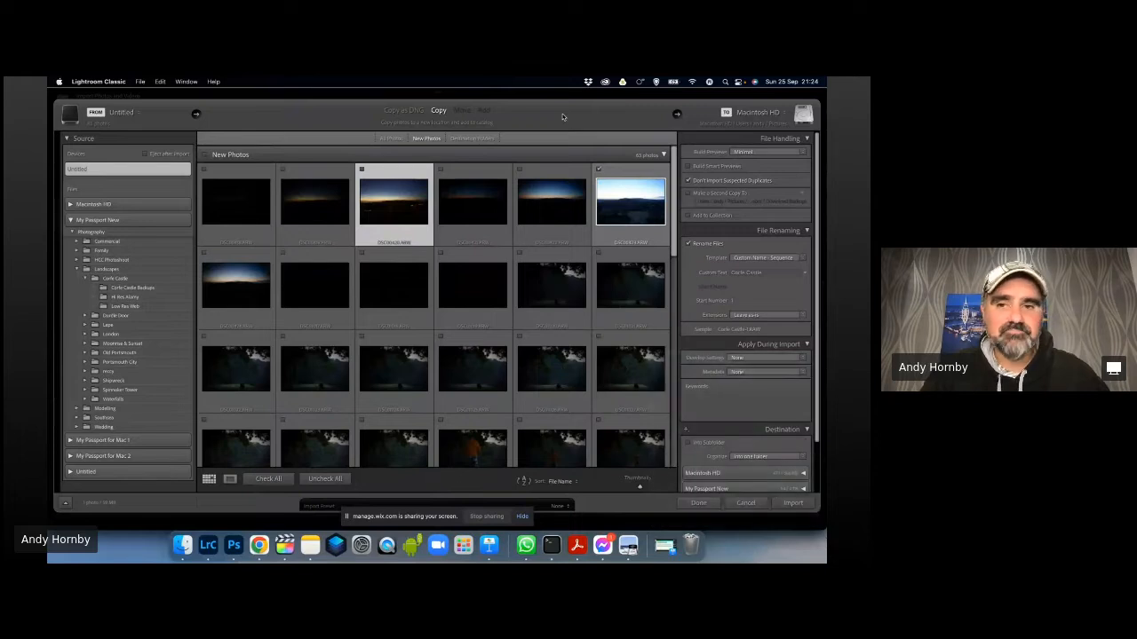
Select the checked bright landscape photo, apply the Landscapes metadata preset and set the import destination to My Passport New.
click(627, 199)
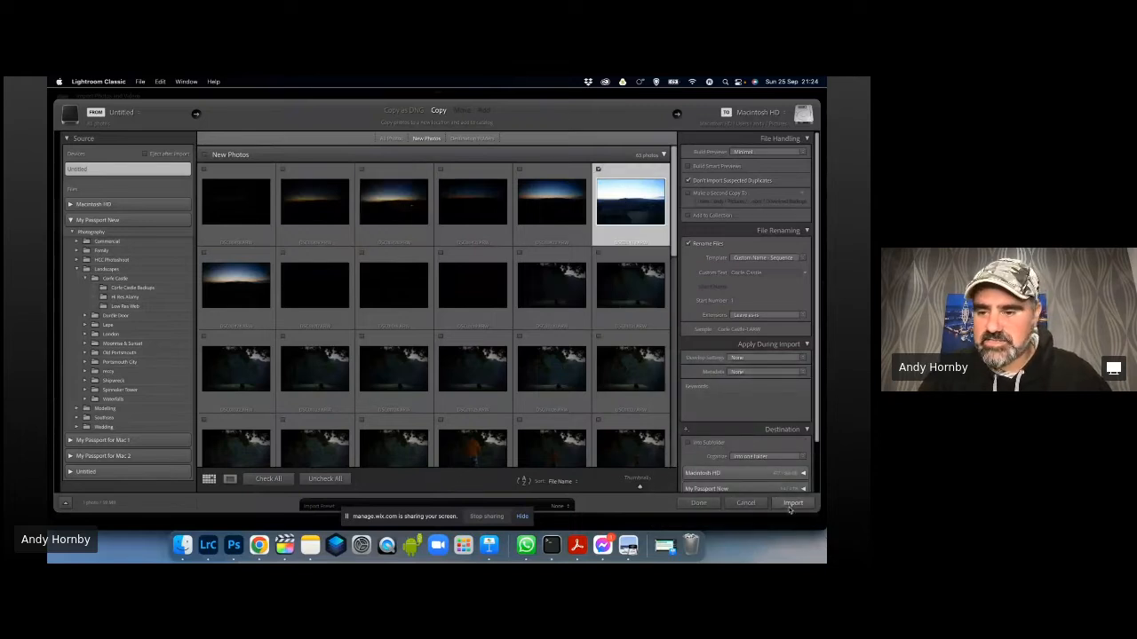
scroll(759, 412, down, 3)
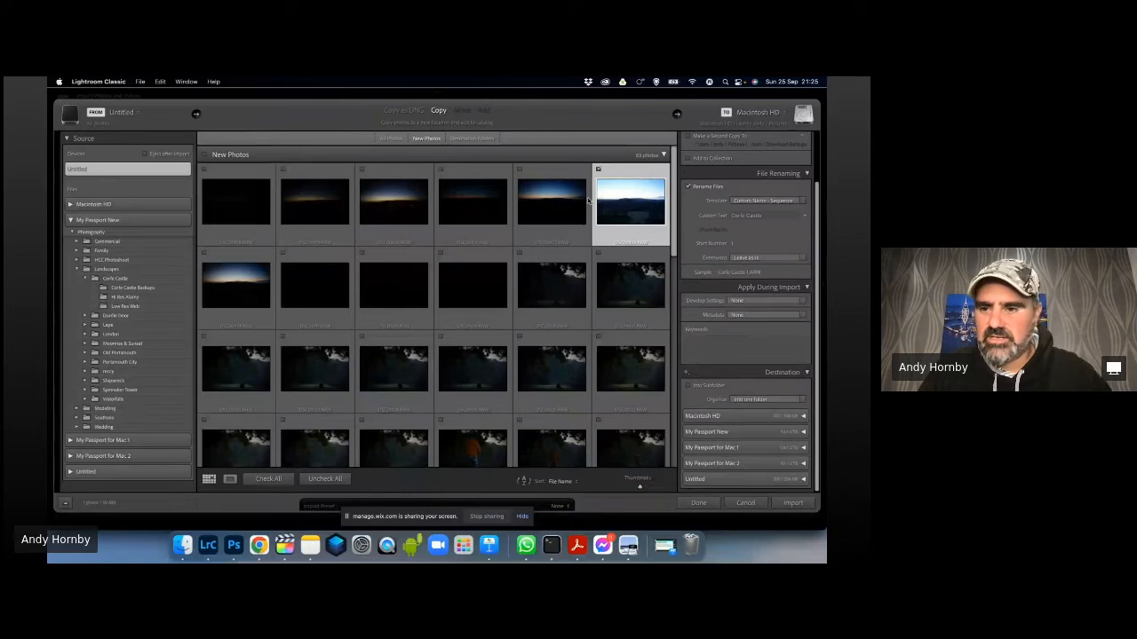
click(756, 316)
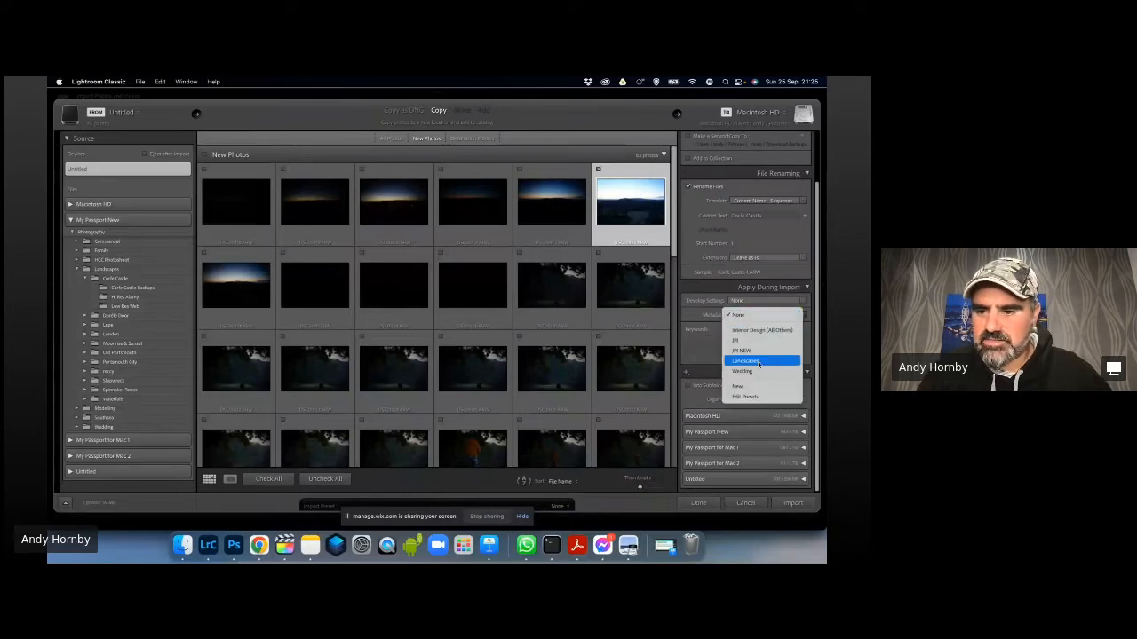
click(758, 362)
click(803, 432)
click(763, 432)
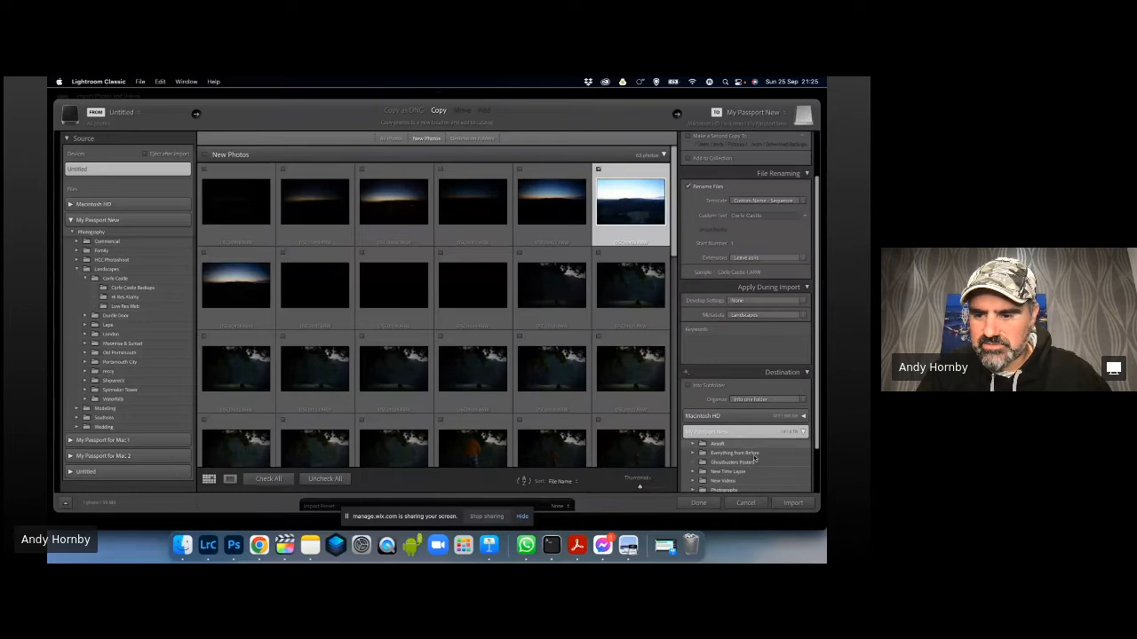
Import the checked photo and clear the two-star rating filter in the Library.
click(793, 503)
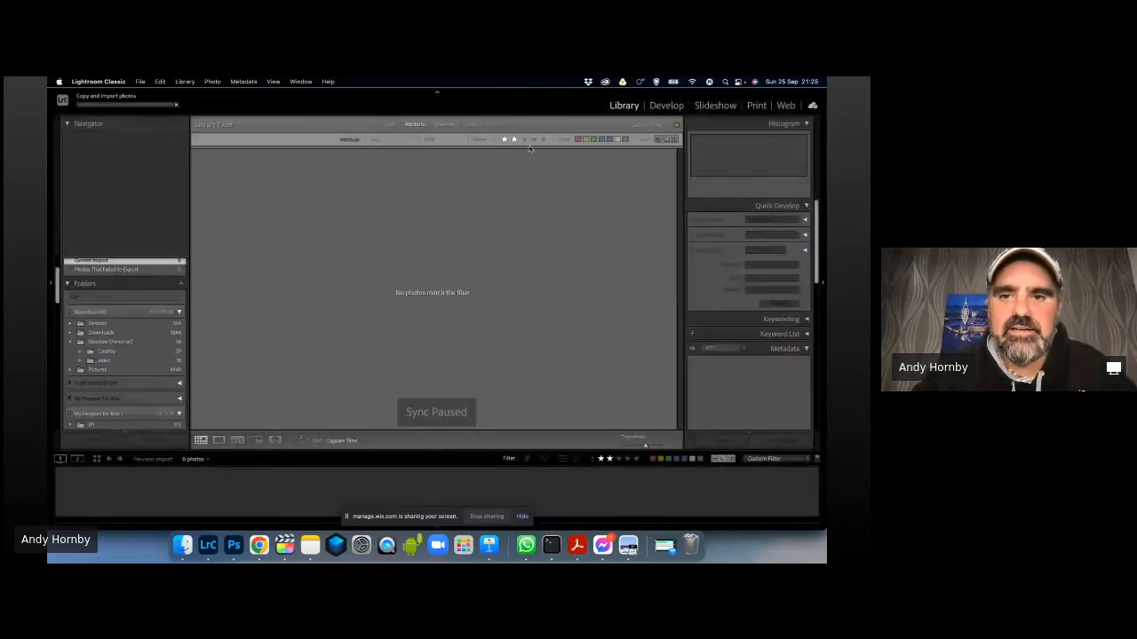
click(505, 139)
click(505, 140)
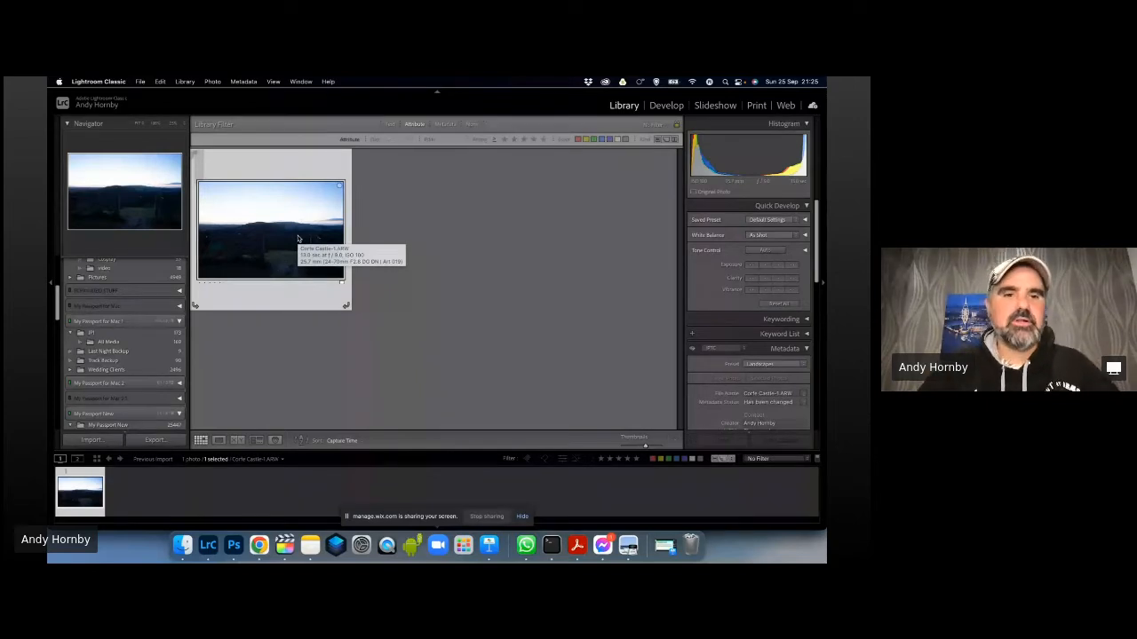
Open the export settings for the imported landscape photo and review the list of user export presets.
right_click(298, 238)
mouse_move(374, 480)
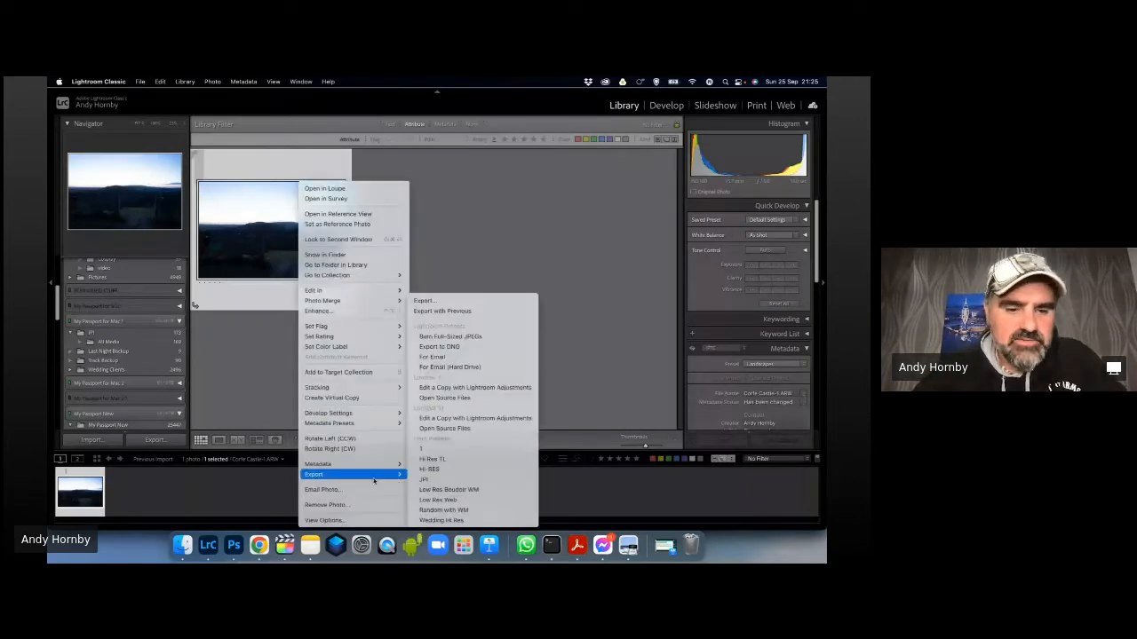
click(455, 302)
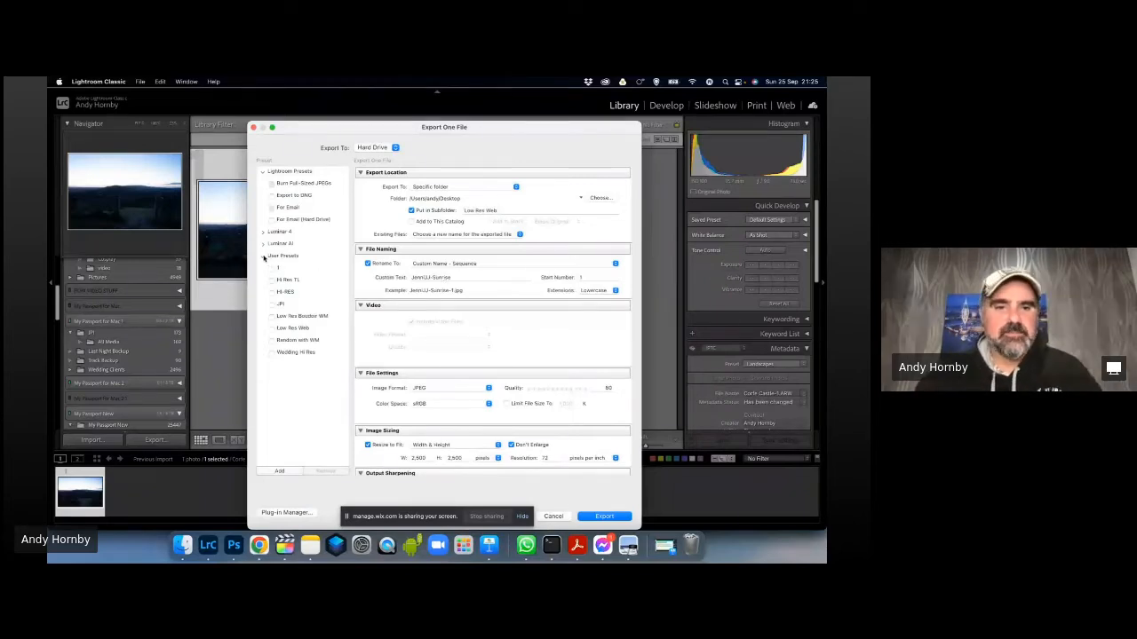
click(264, 256)
click(264, 257)
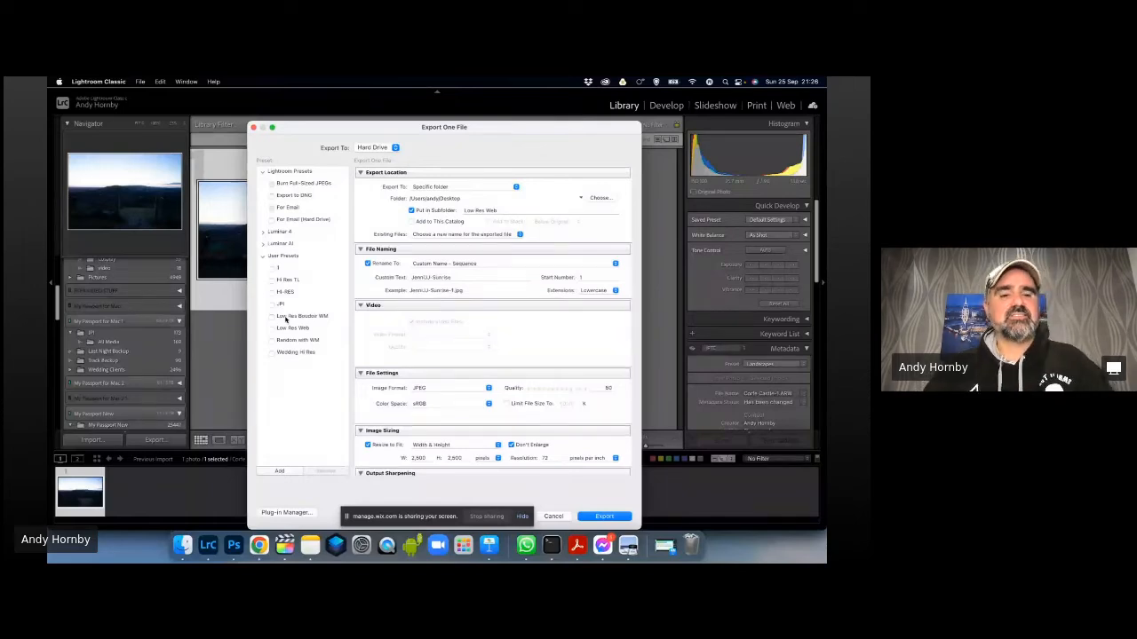
Load user export preset 1 and review the export location options, keeping Specific folder.
click(278, 268)
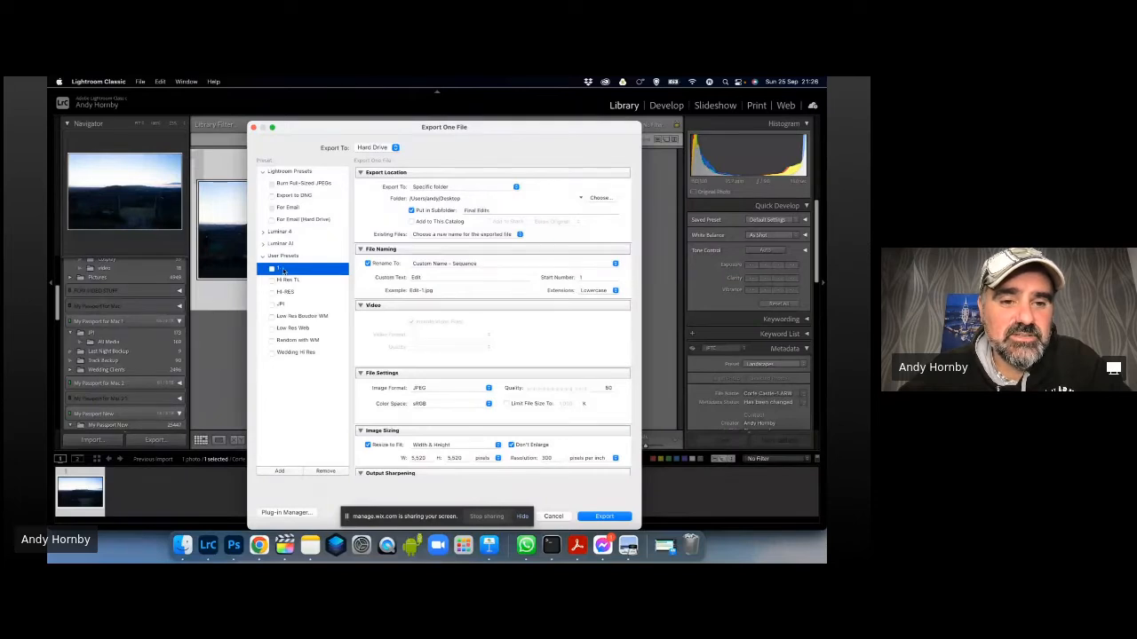
click(271, 270)
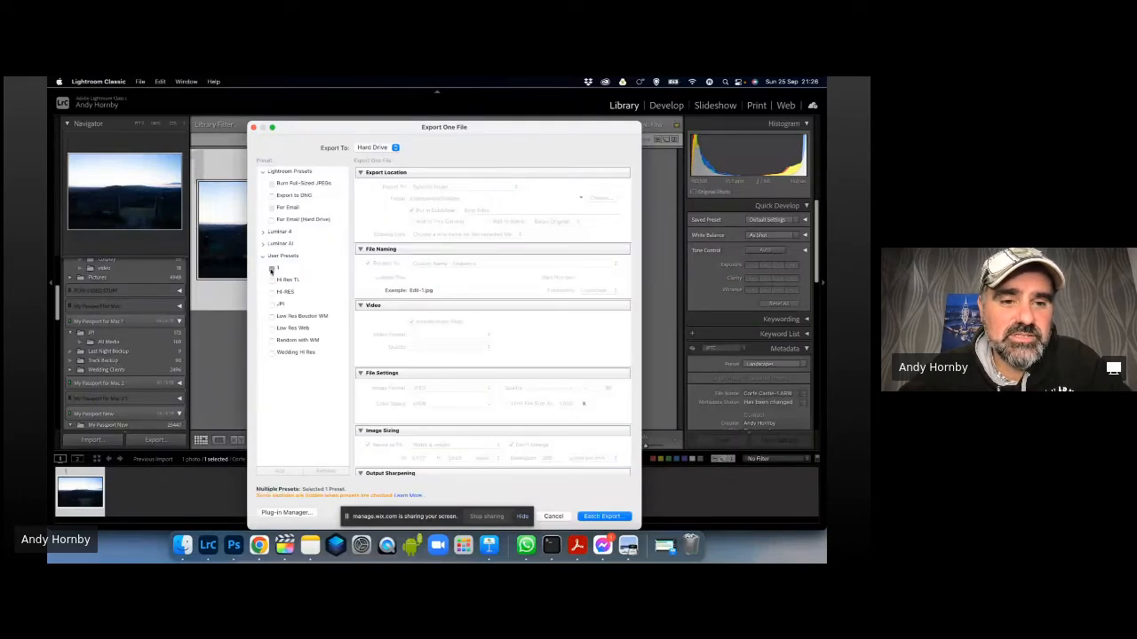
click(271, 269)
click(280, 270)
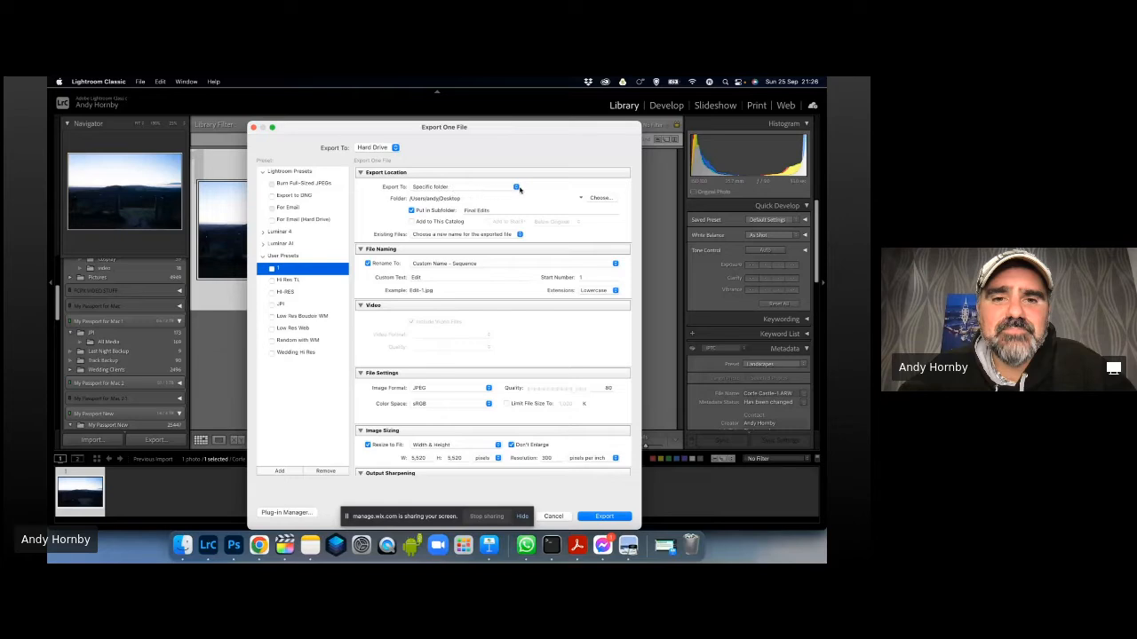
click(516, 187)
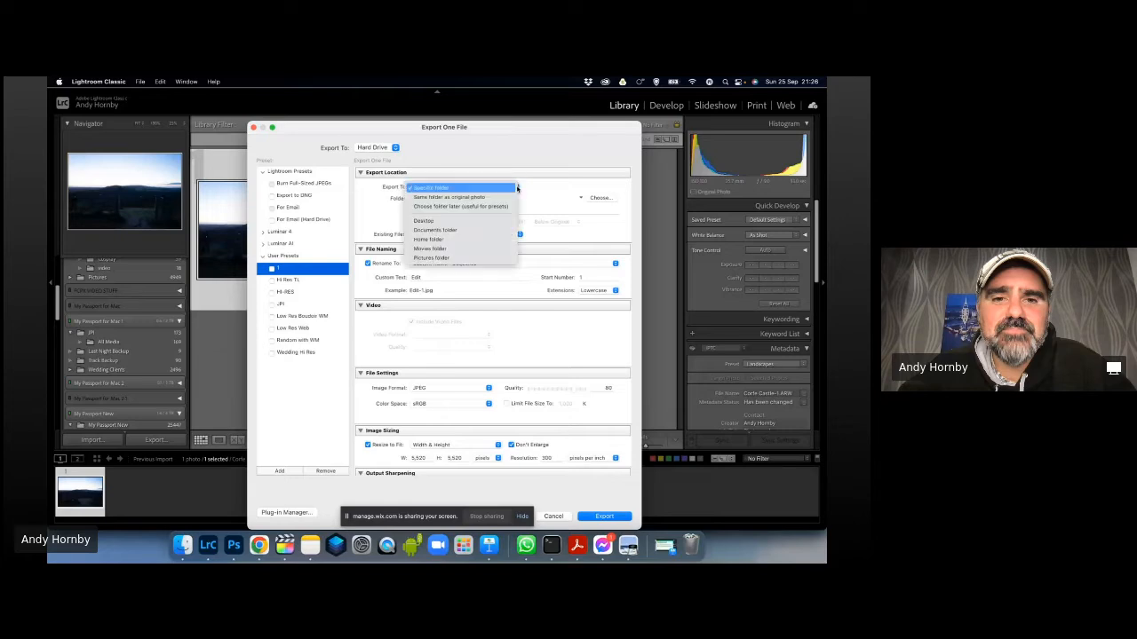
click(480, 189)
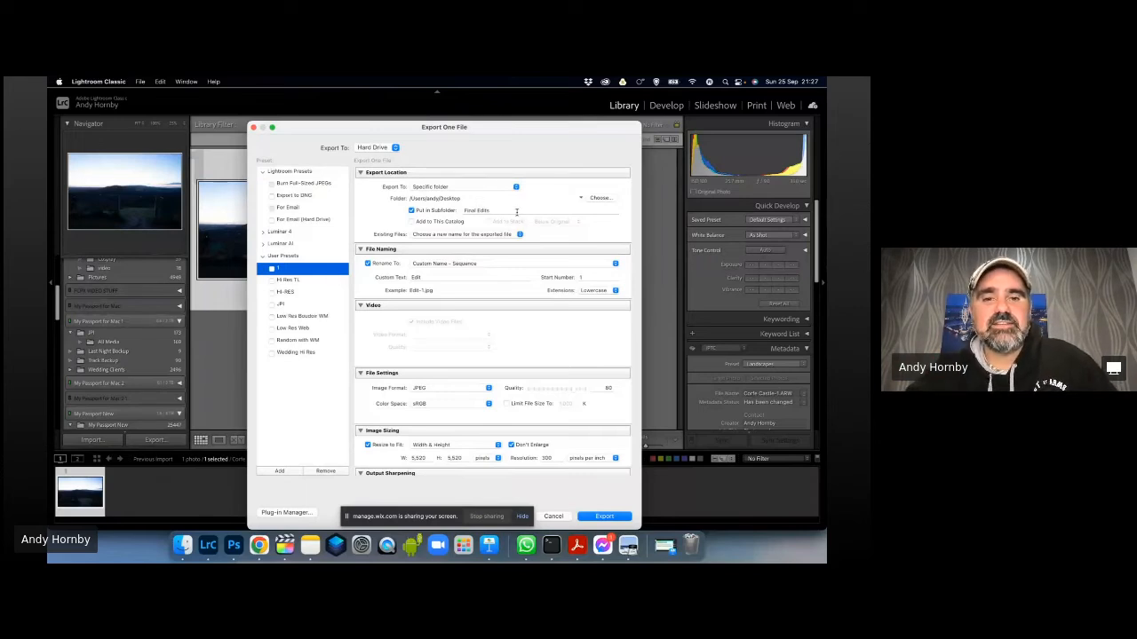
Start a batch export with user preset 1, look at the destination folder selection and cancel the batch export.
click(272, 270)
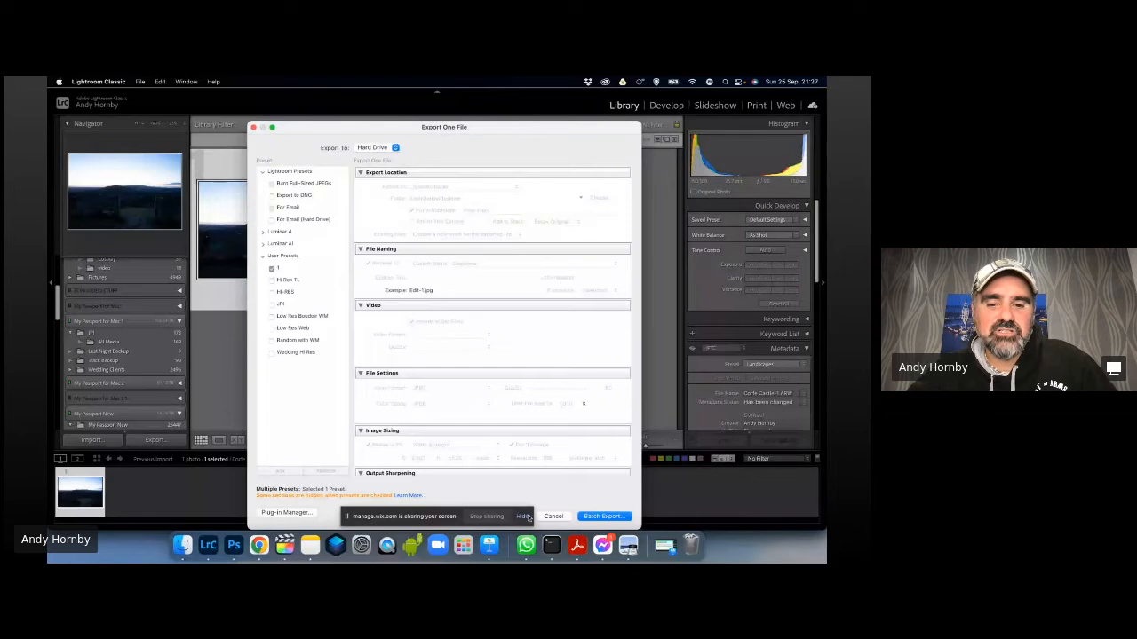
click(596, 517)
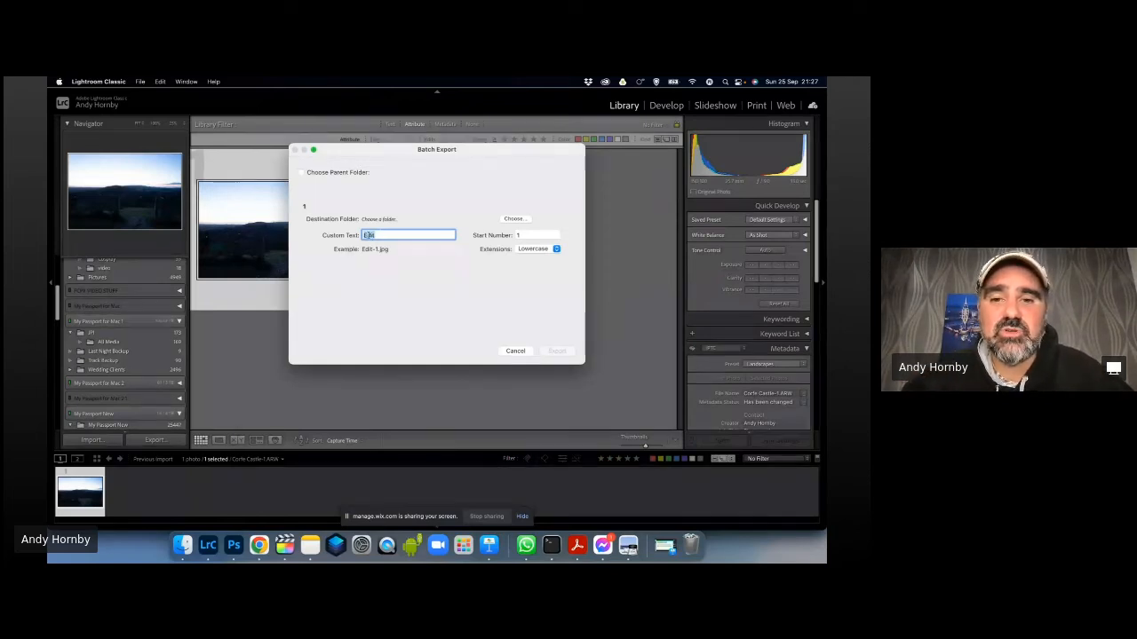
click(513, 219)
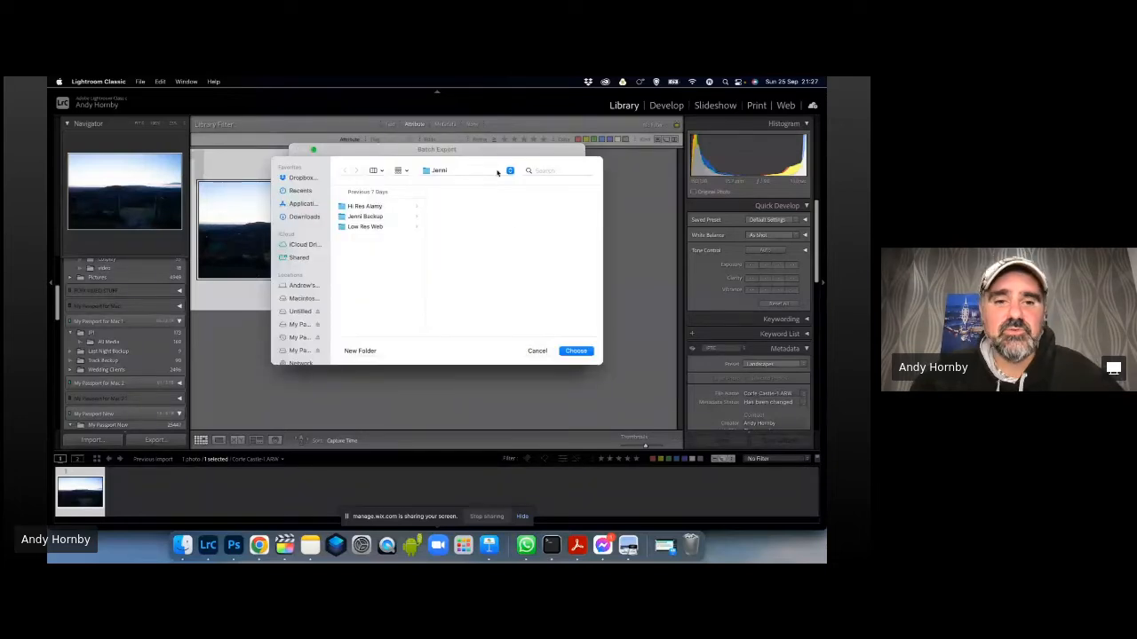
click(538, 350)
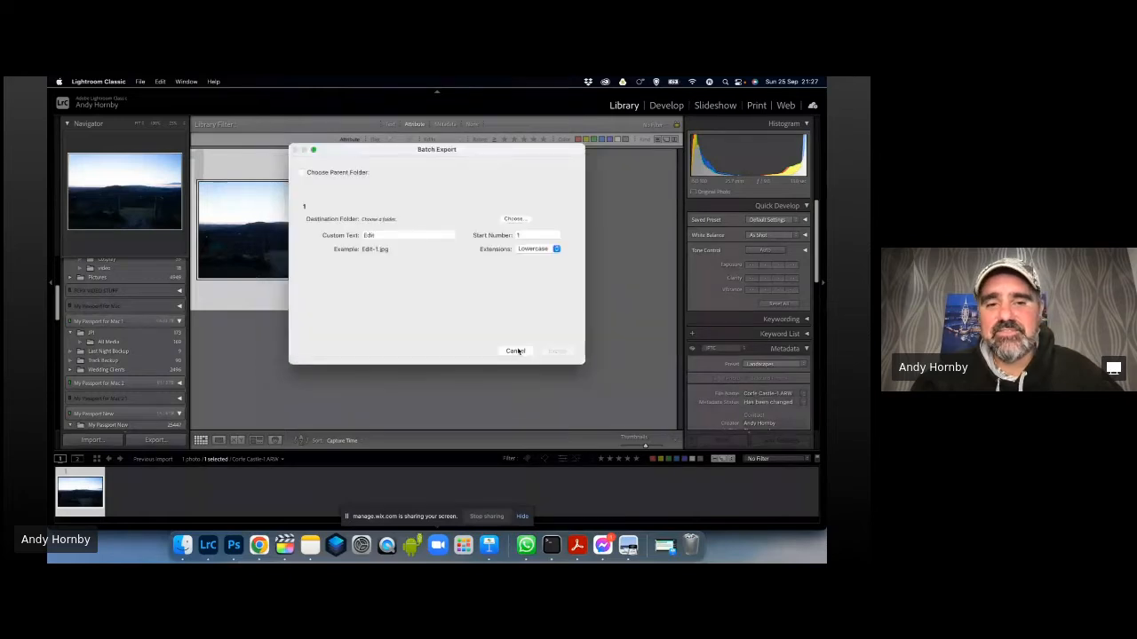
click(515, 350)
Reopen the photo's export settings, switch the export location to Choose folder later and return it to Specific folder.
right_click(304, 257)
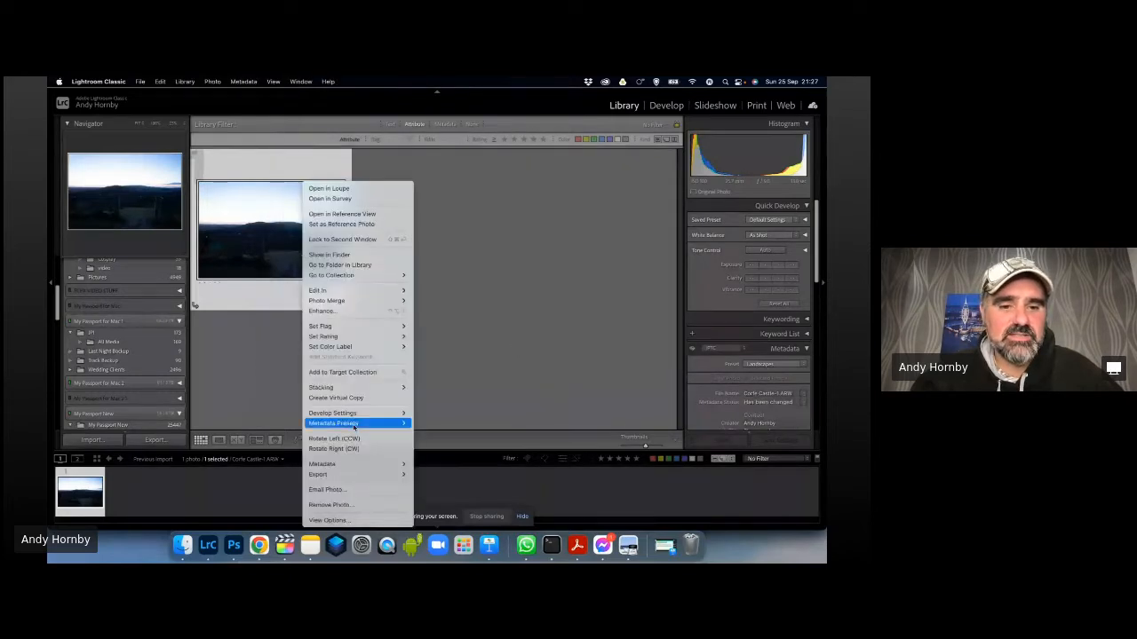
mouse_move(369, 474)
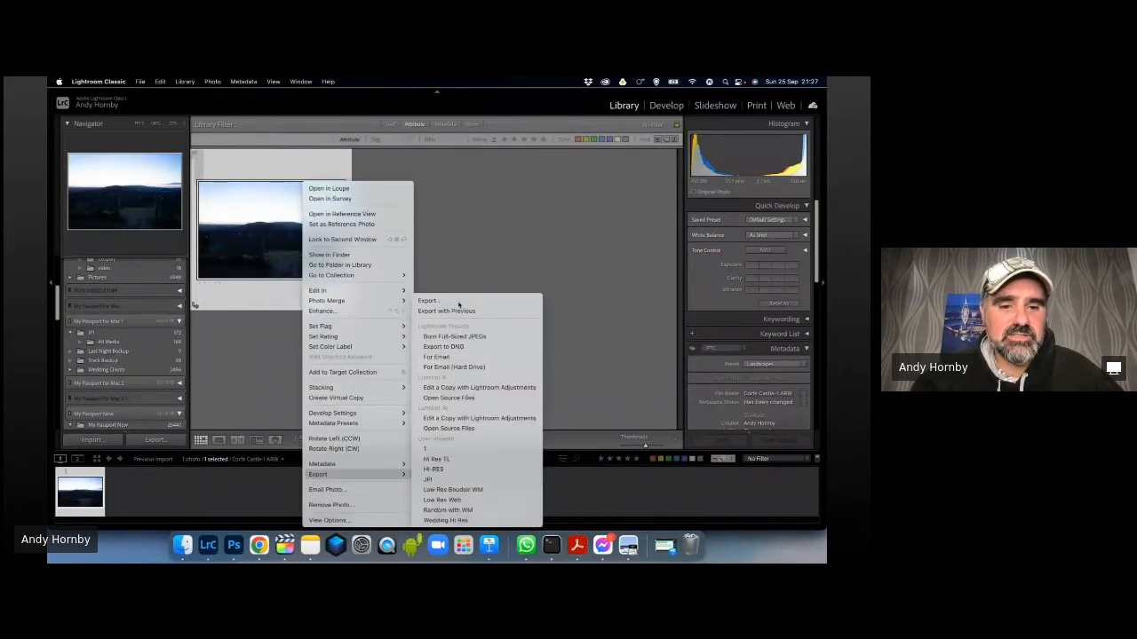
click(459, 304)
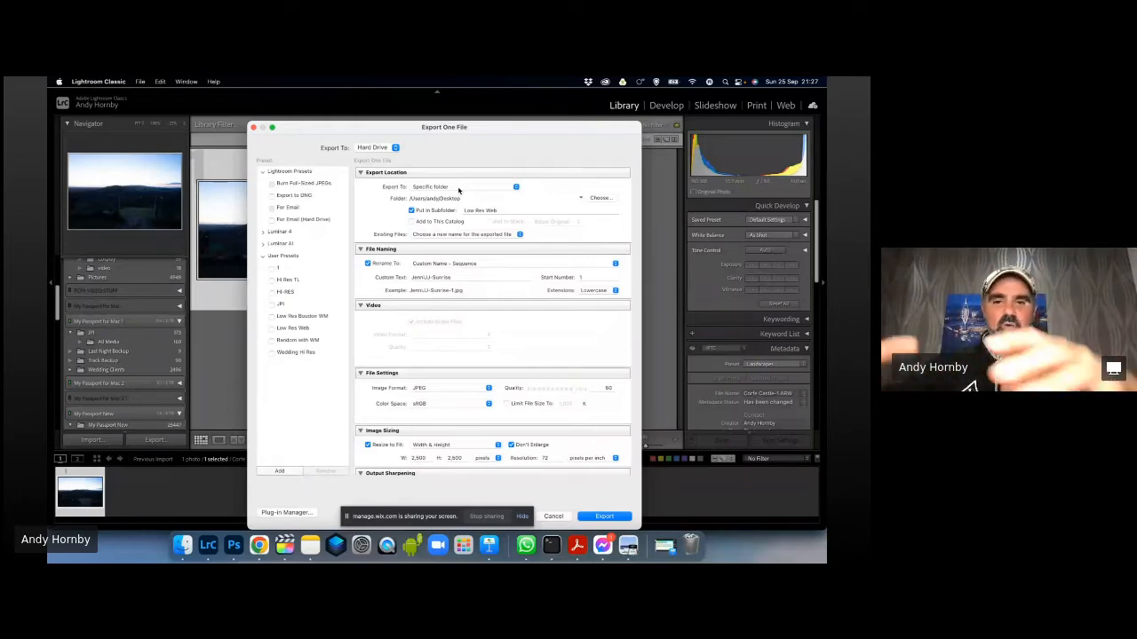
click(516, 188)
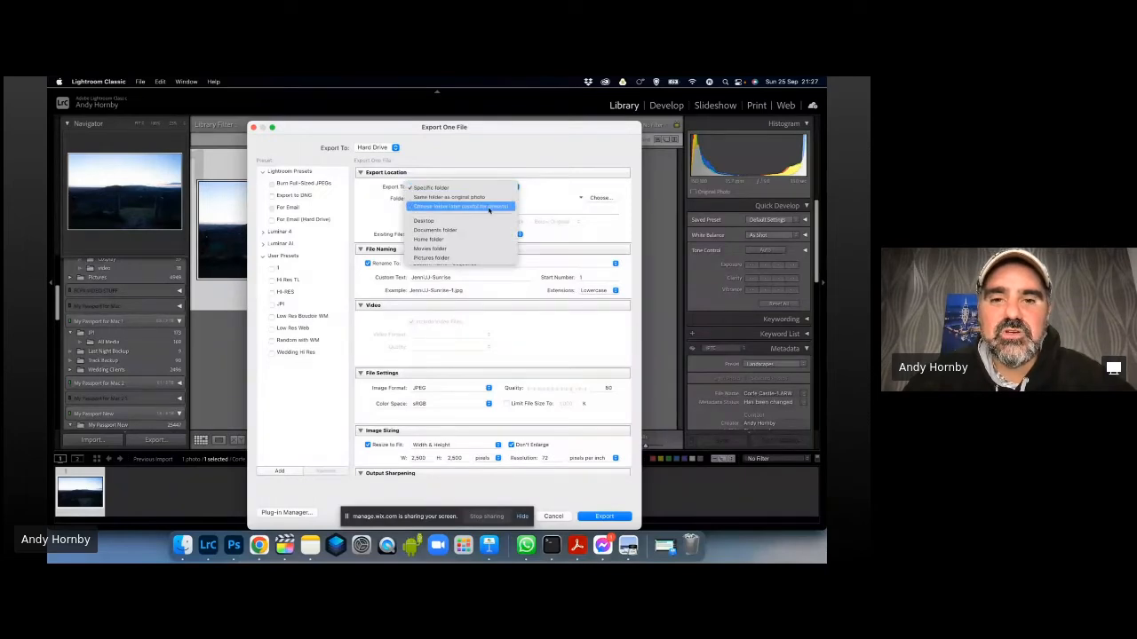
click(488, 207)
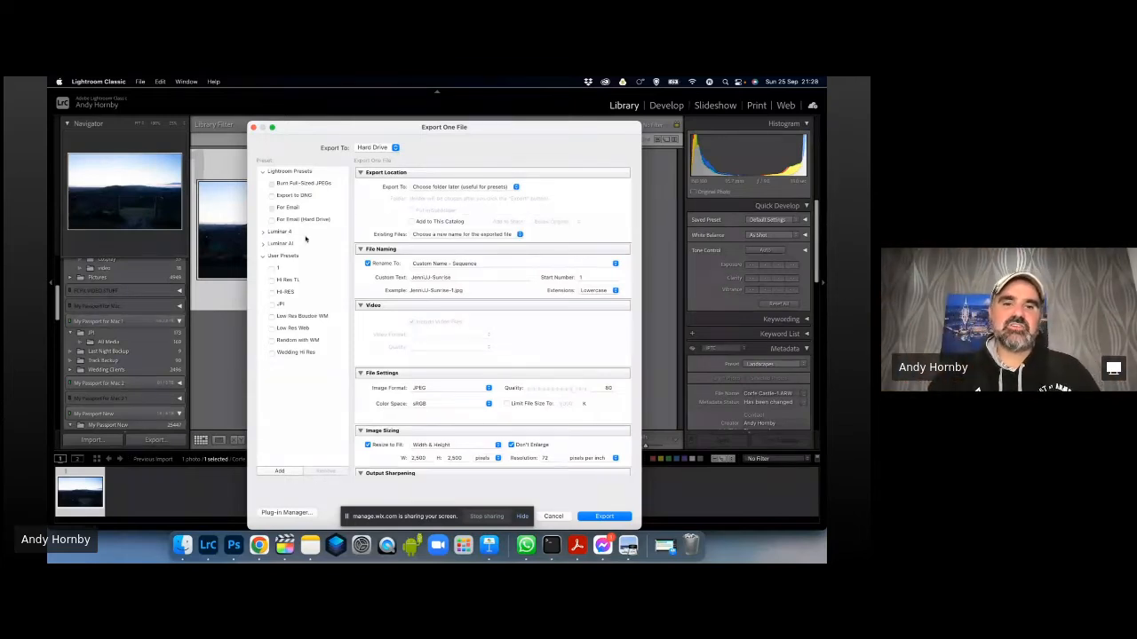
click(456, 187)
click(451, 174)
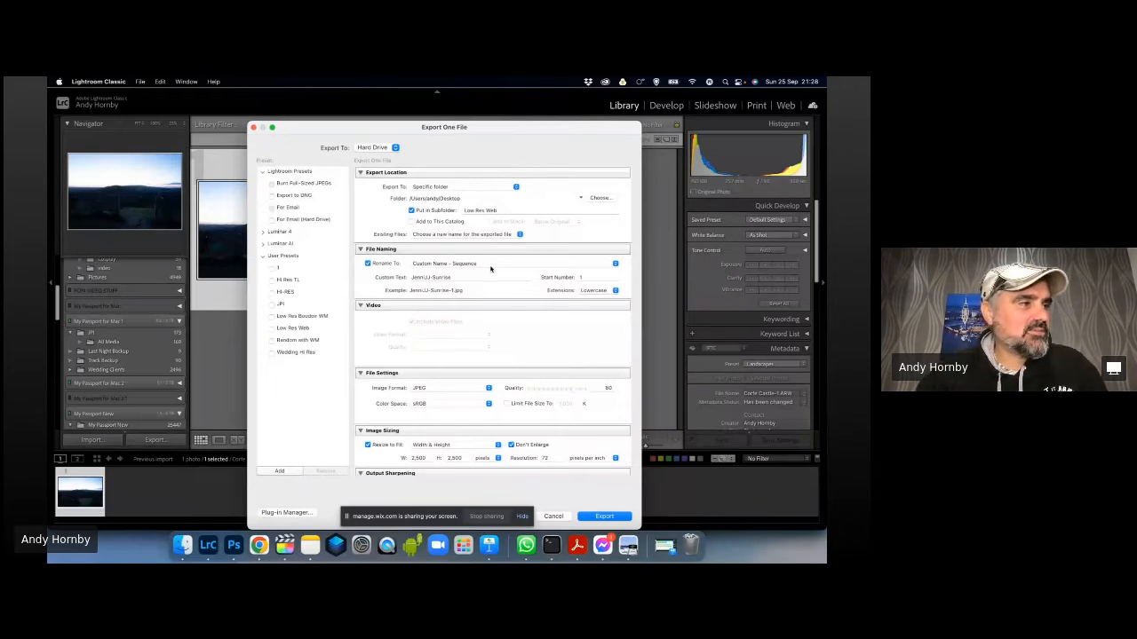
Review the file naming templates, try Custom Name and return to Custom Name - Sequence.
click(616, 266)
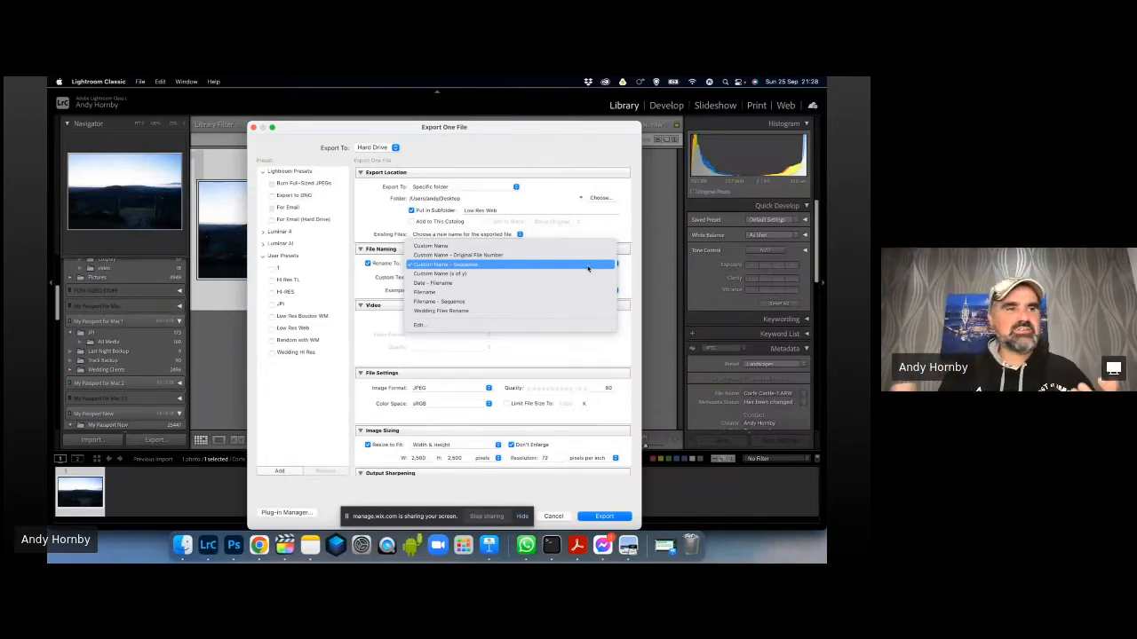
click(543, 266)
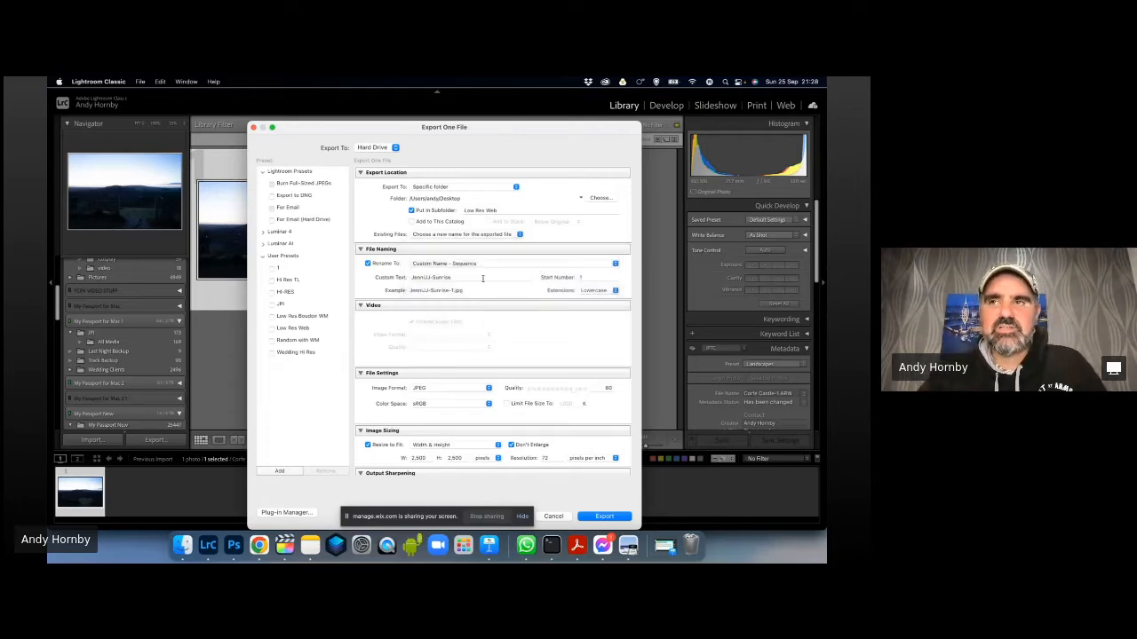
click(575, 263)
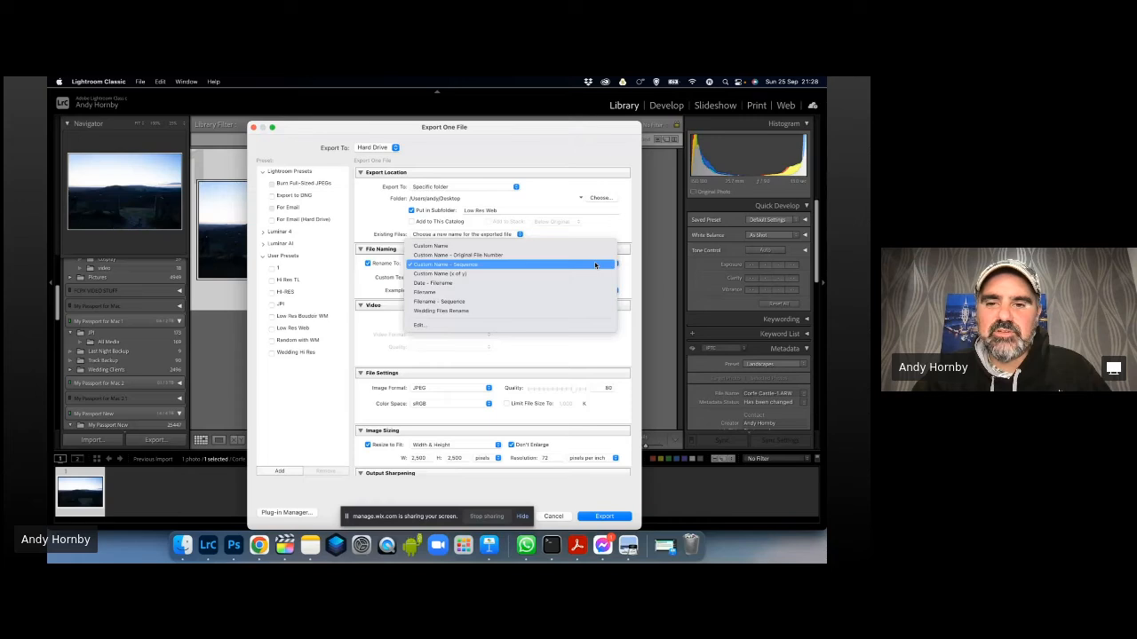
click(561, 246)
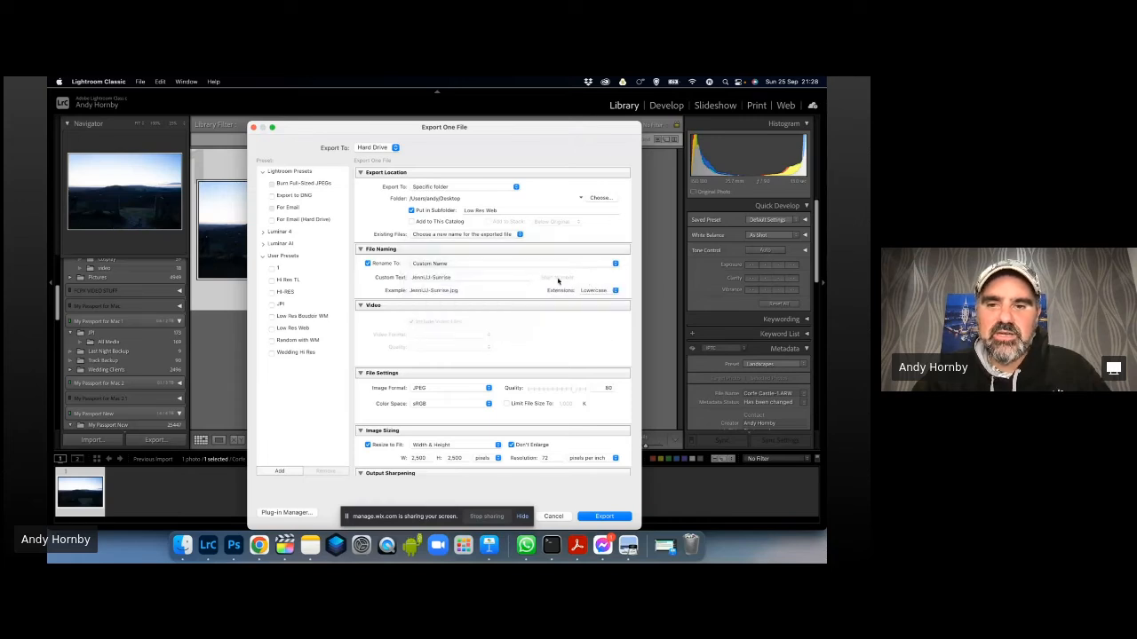
click(586, 265)
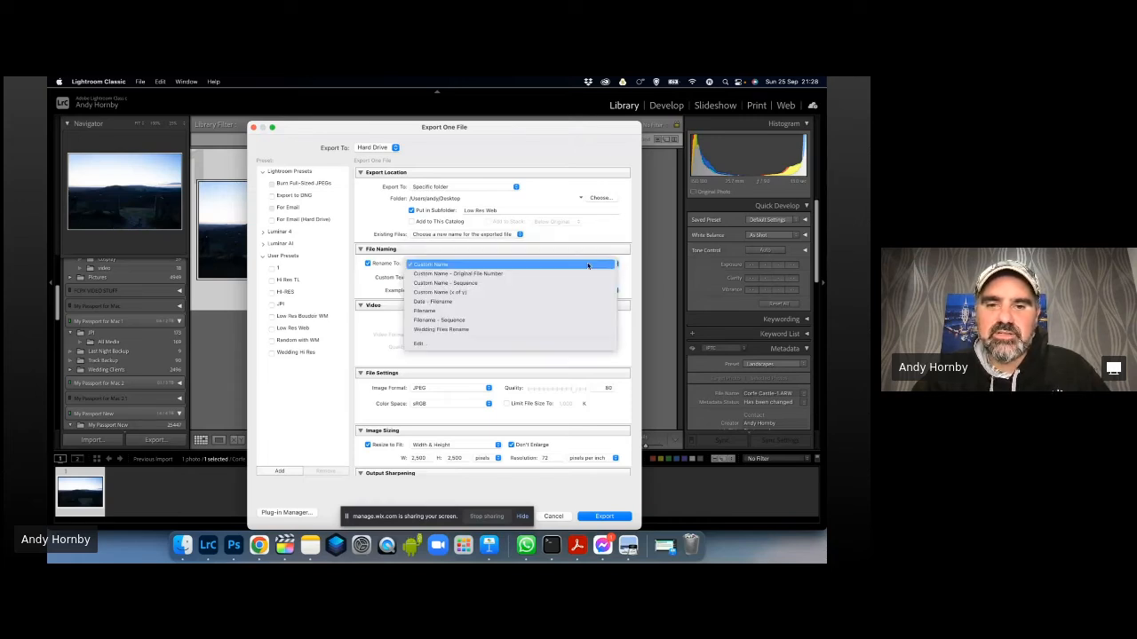
click(448, 282)
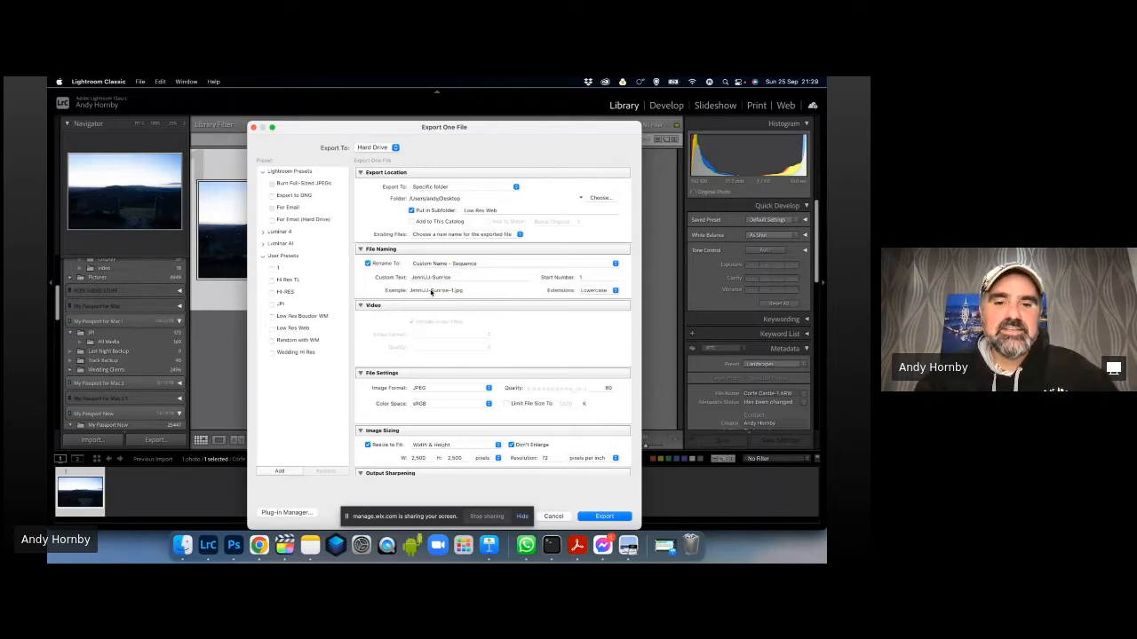
Set the export file name's custom text to "landscapes", trying Uppercase extensions before returning to Lowercase.
click(455, 276)
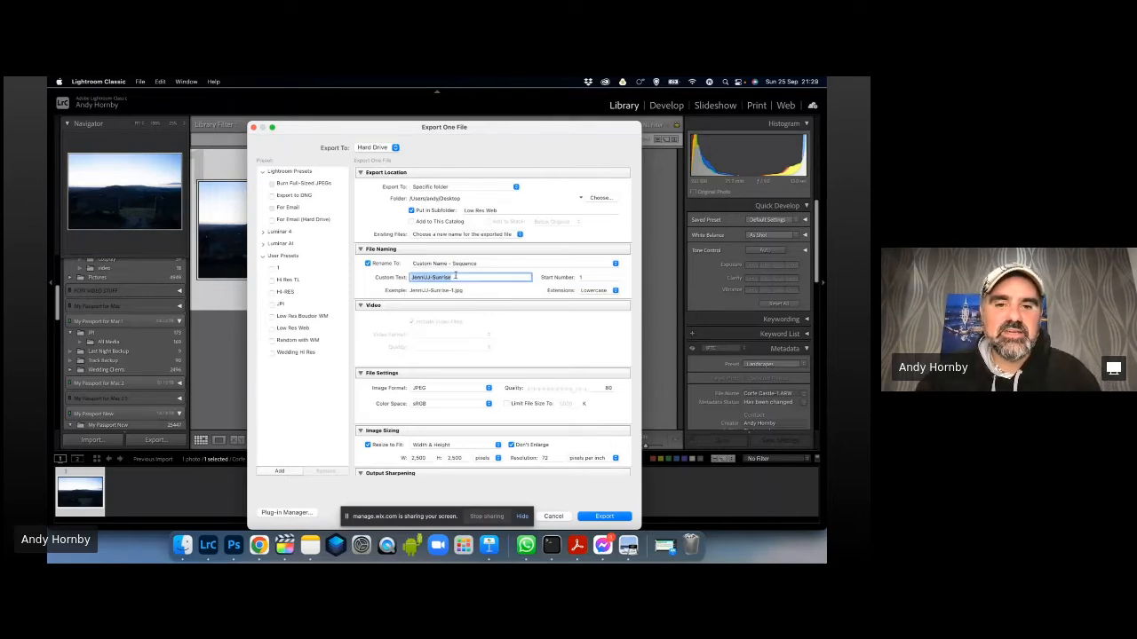
text(landscapes)
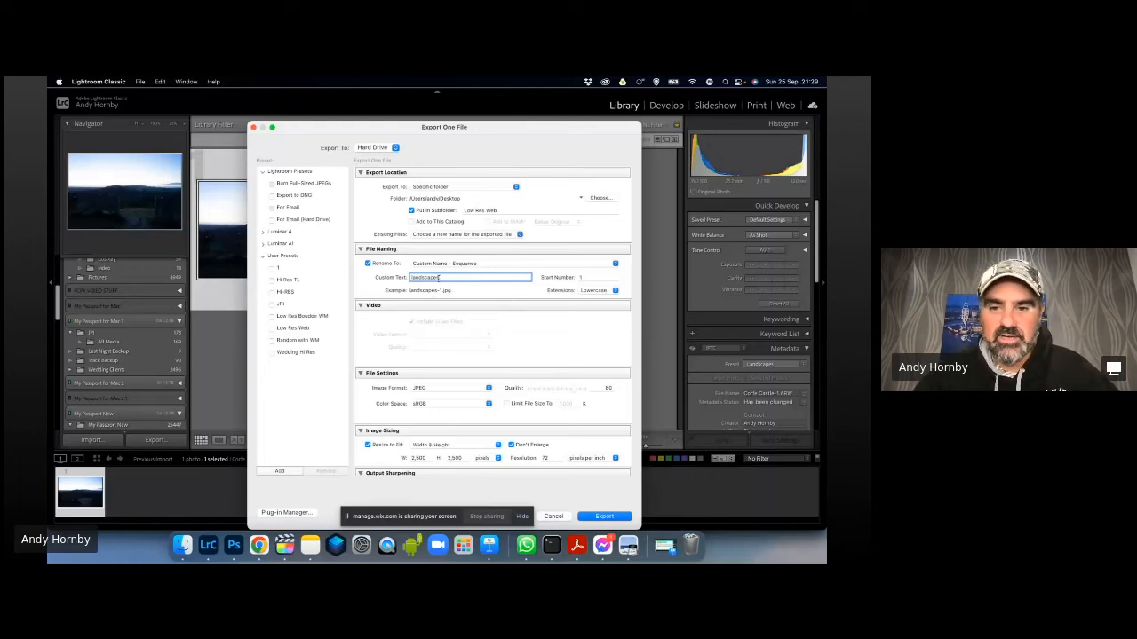
click(614, 290)
click(602, 301)
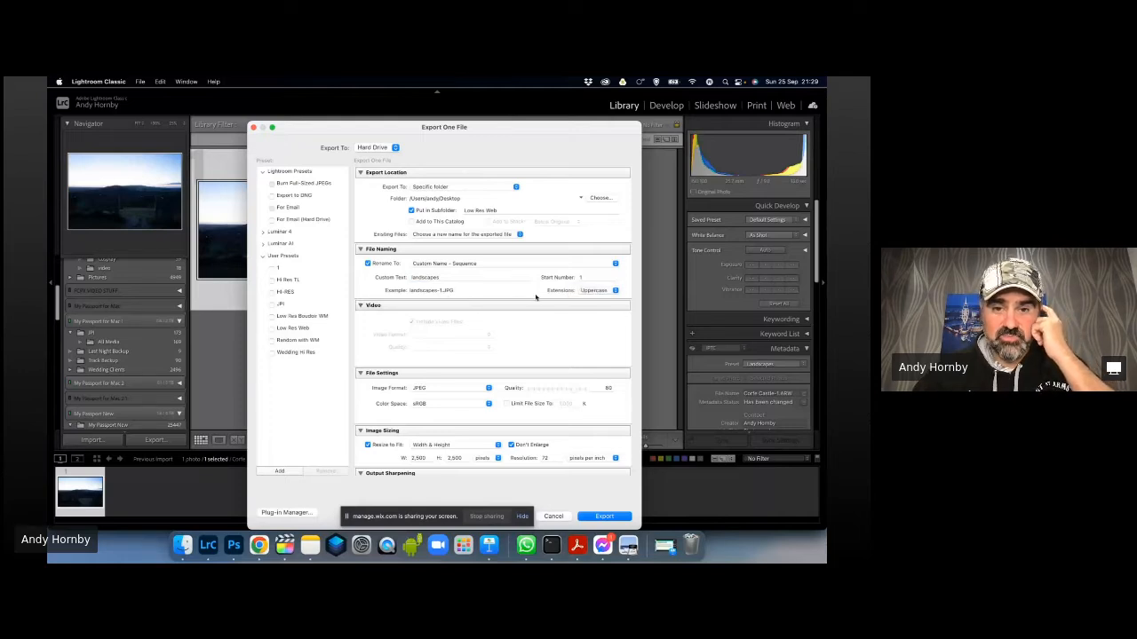
click(617, 290)
click(597, 280)
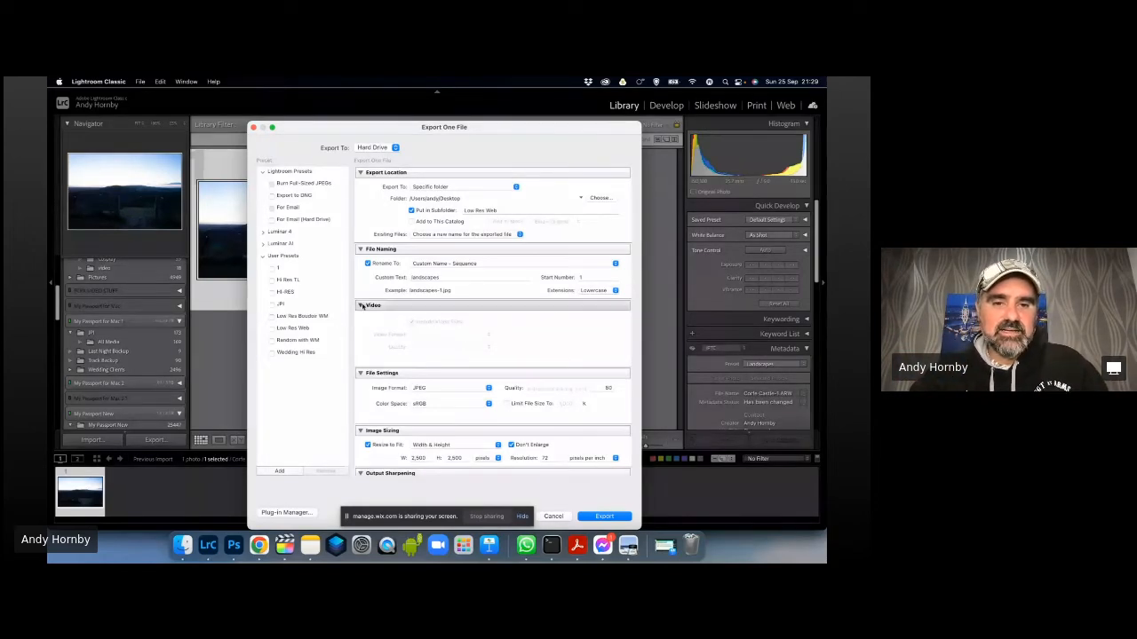
Collapse the Video export settings and review the image sizing options, keeping the resolution at 72 pixels per inch.
click(414, 305)
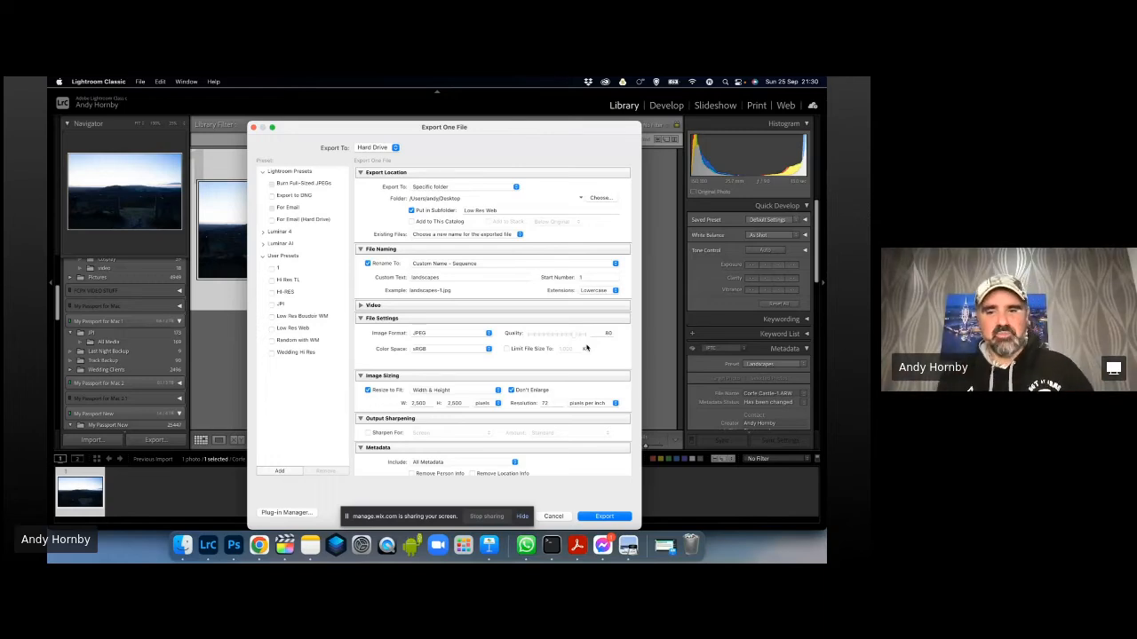
scroll(482, 347, down, 3)
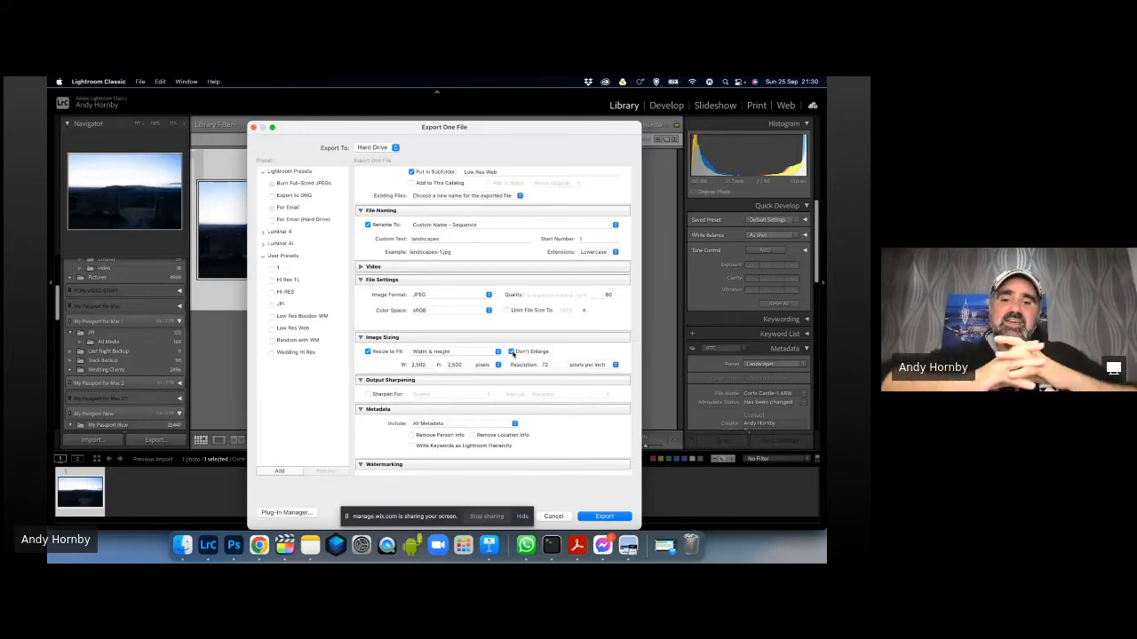
double_click(547, 364)
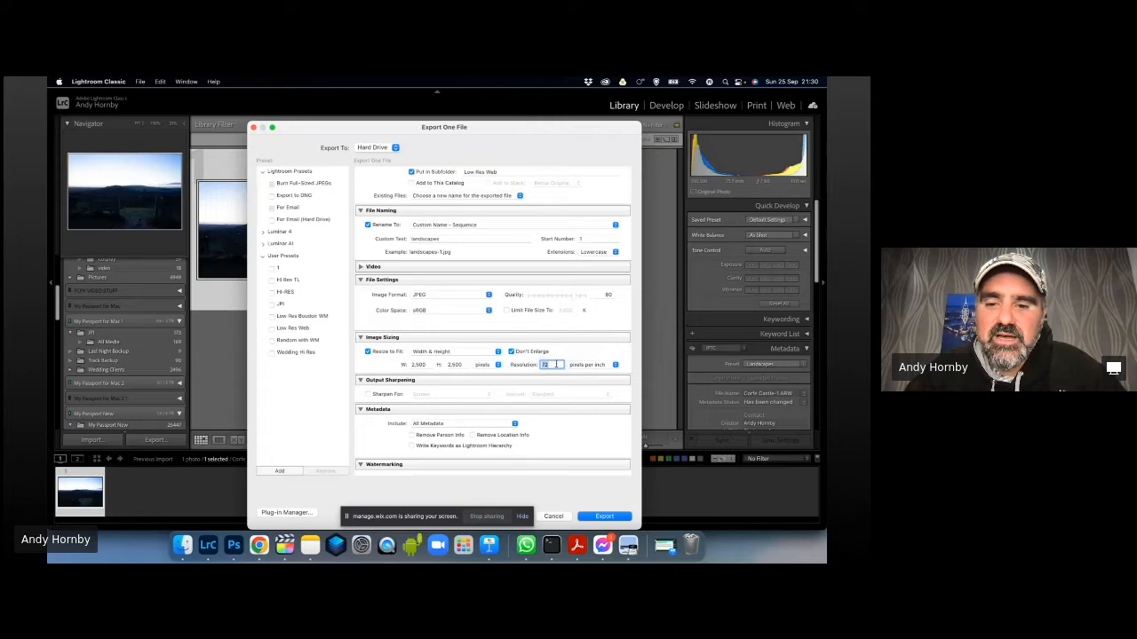
click(575, 355)
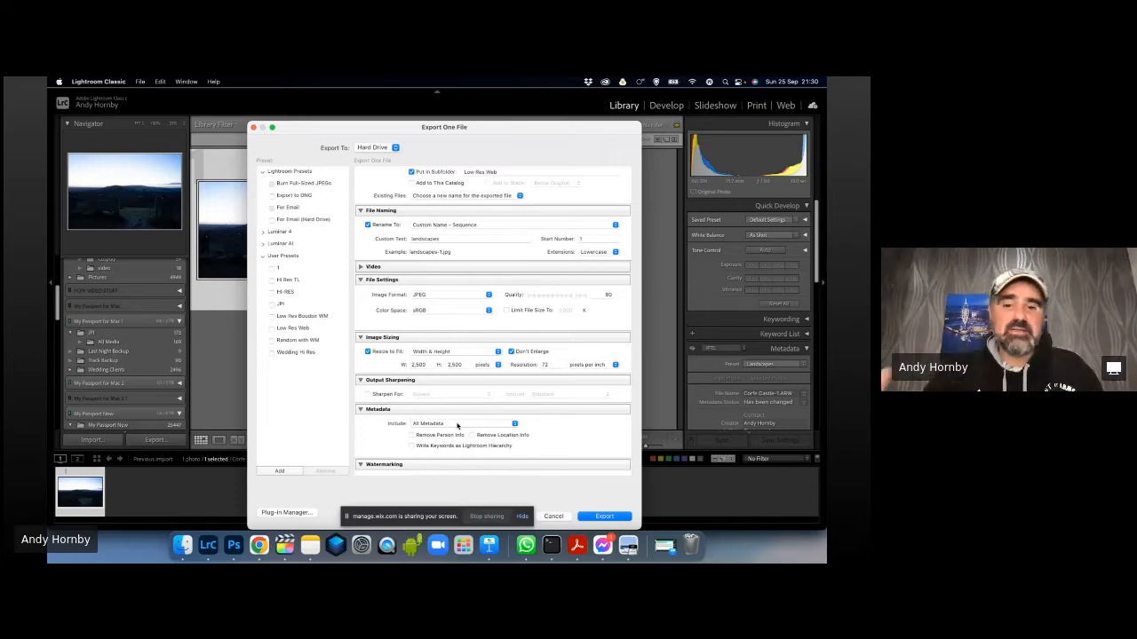
Review the available export watermarks and open the New New White watermark for editing.
scroll(457, 425, down, 3)
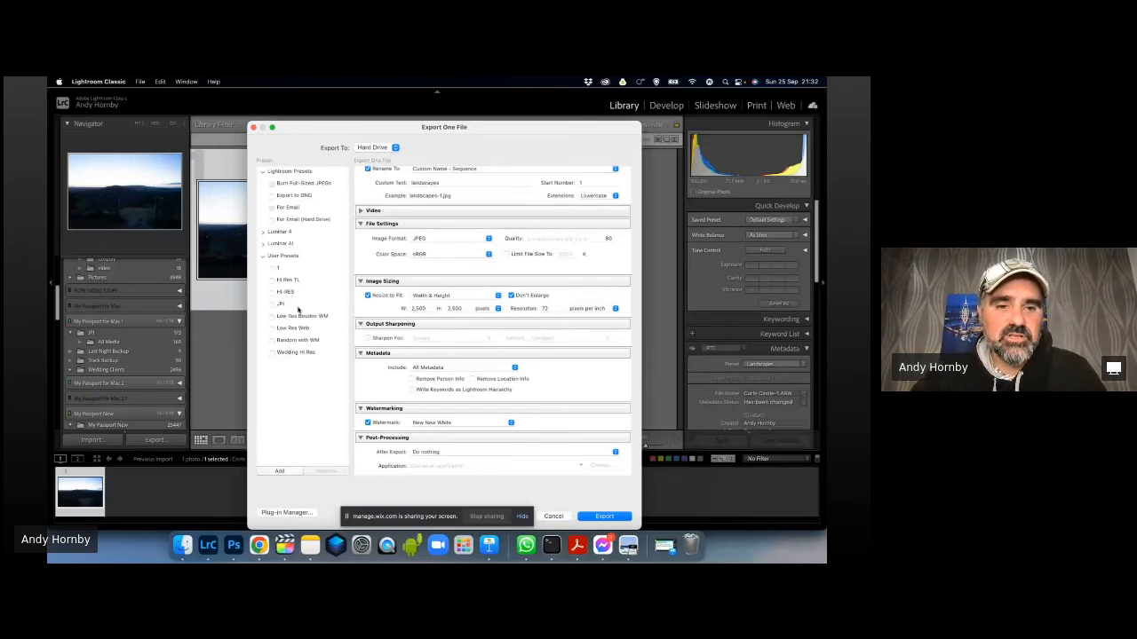
click(511, 423)
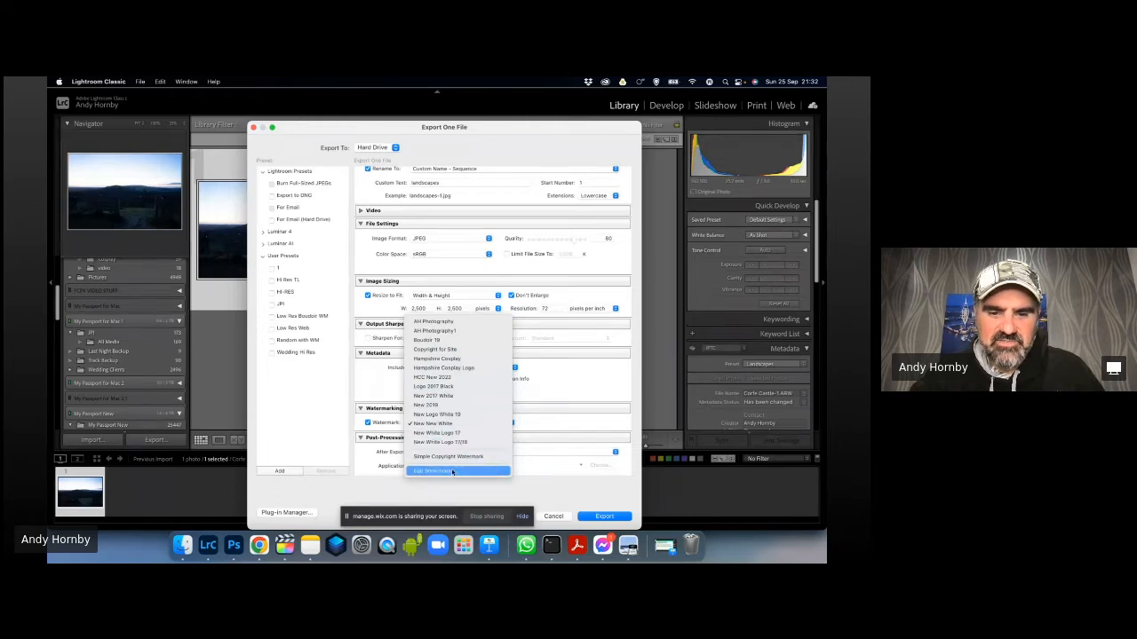
click(450, 473)
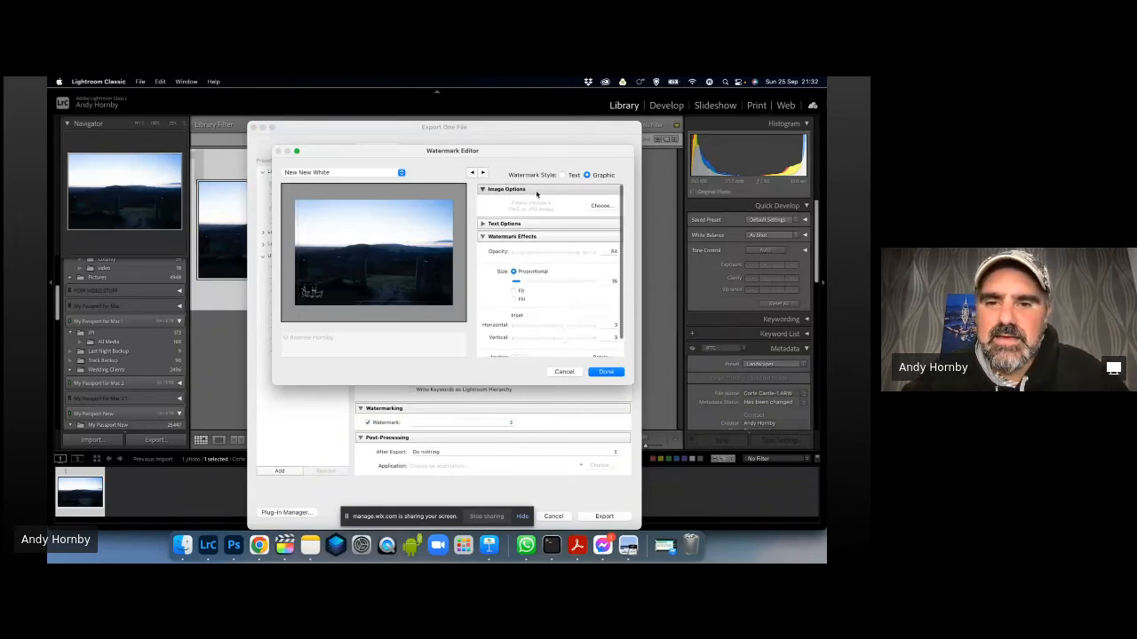
Examine the watermark's image options and its opacity, size, inset and anchor effects, keeping the lower-left anchor.
scroll(536, 194, down, 2)
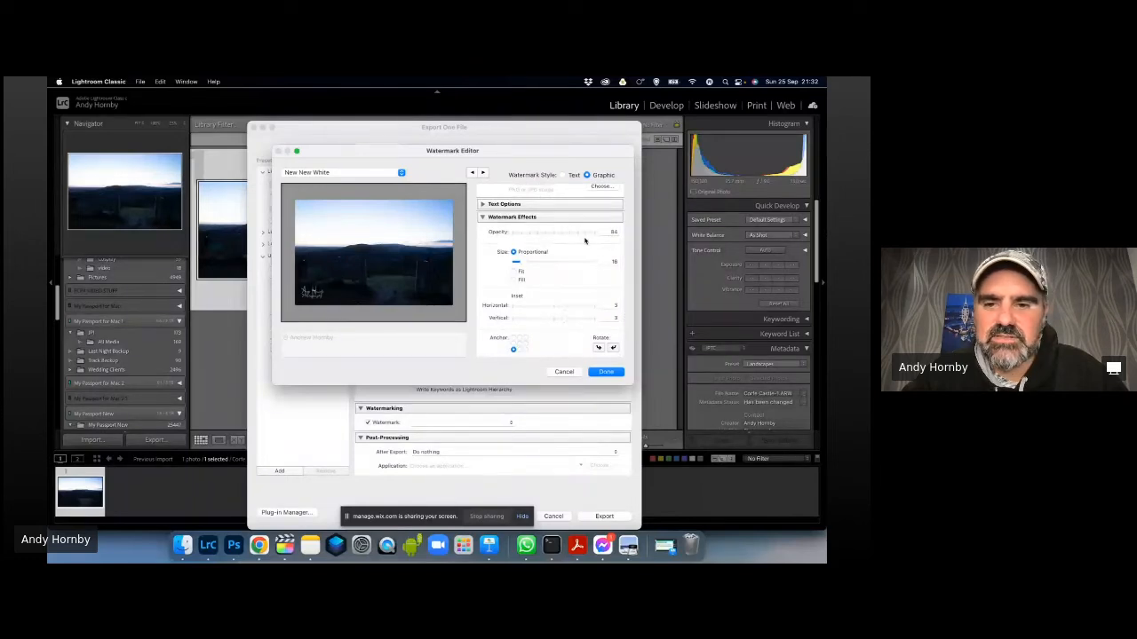
scroll(546, 235, up, 2)
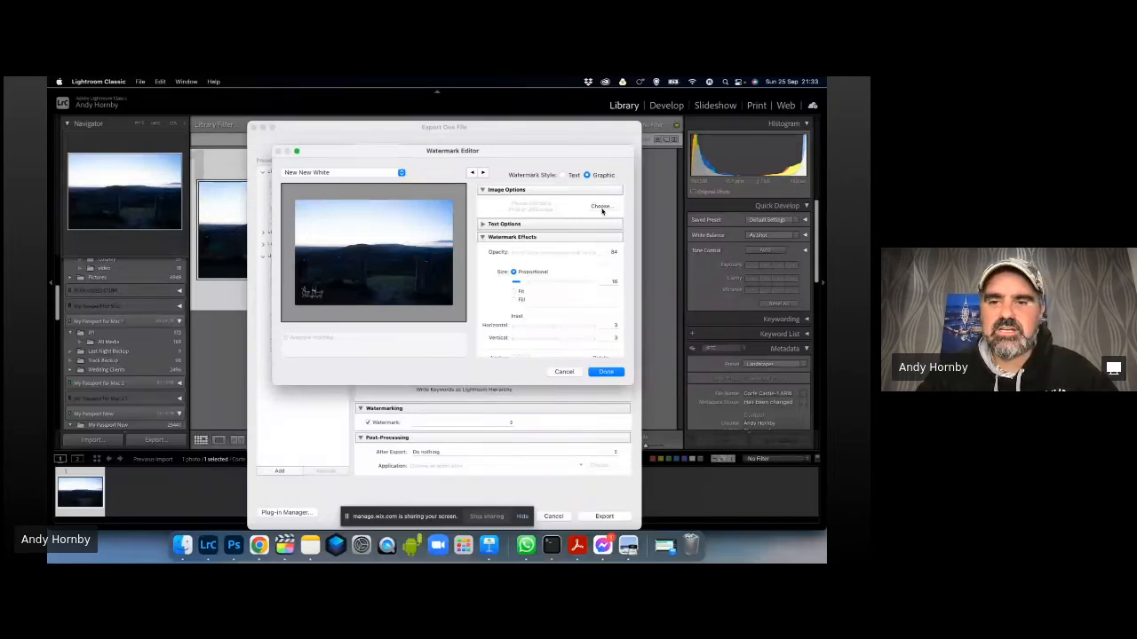
scroll(549, 285, down, 3)
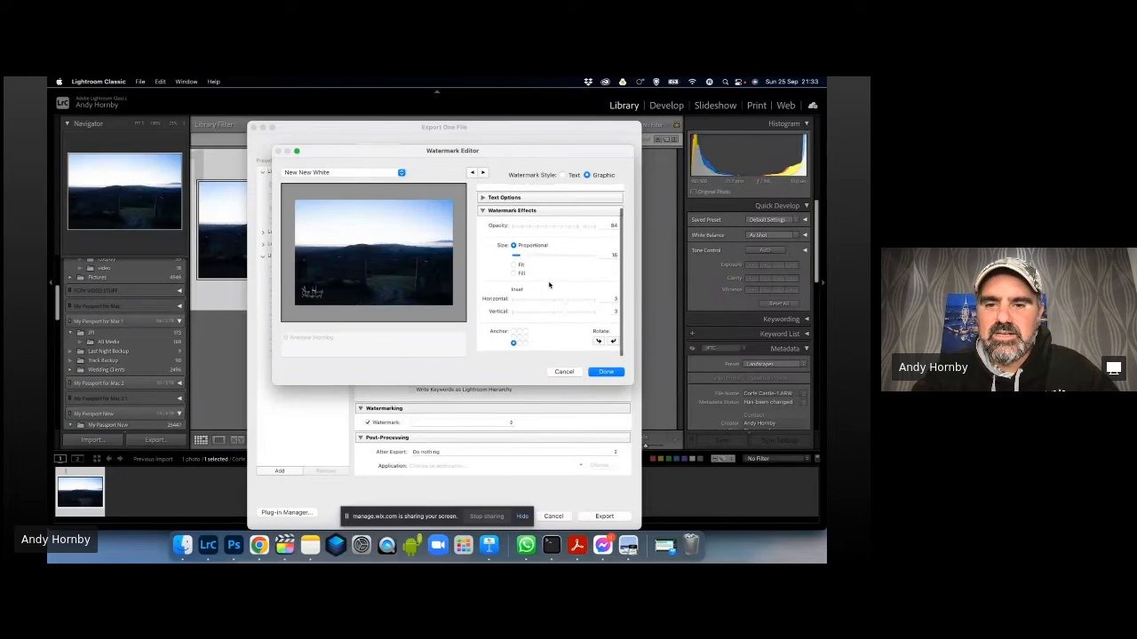
scroll(549, 284, up, 1)
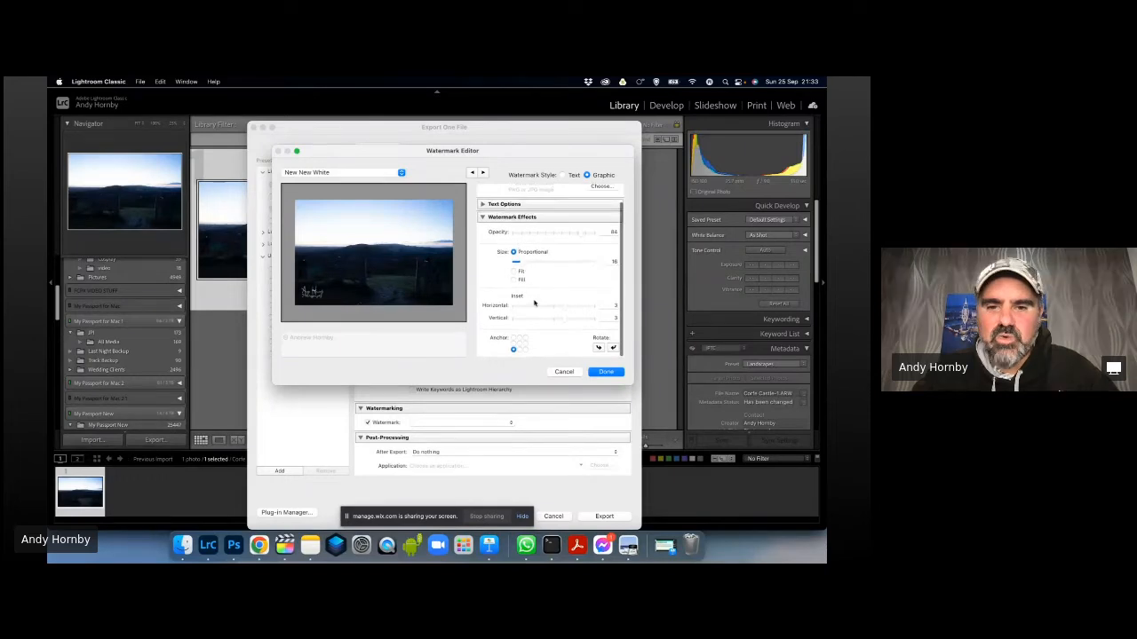
click(513, 351)
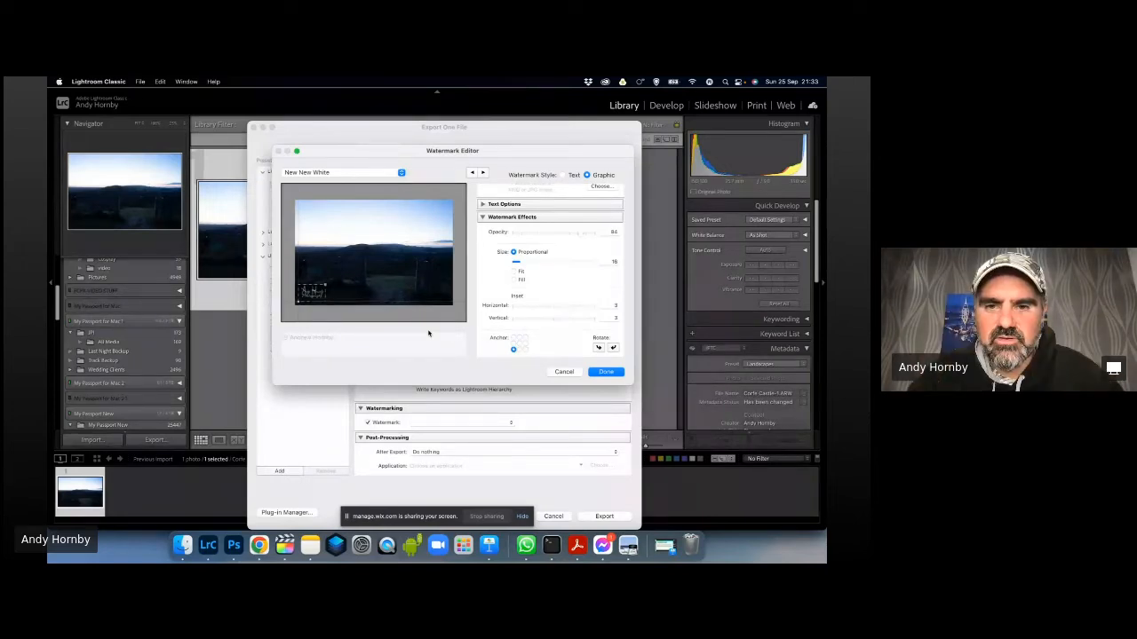
Examine the watermark's text options and close the watermark editor without saving.
scroll(482, 225, up, 2)
click(482, 225)
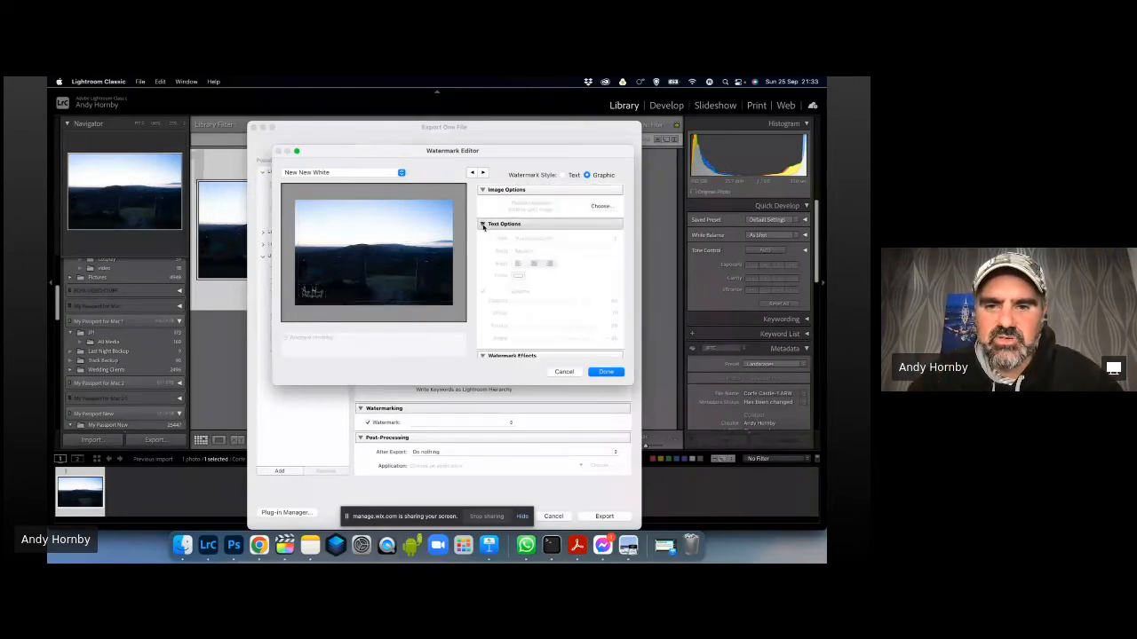
click(482, 225)
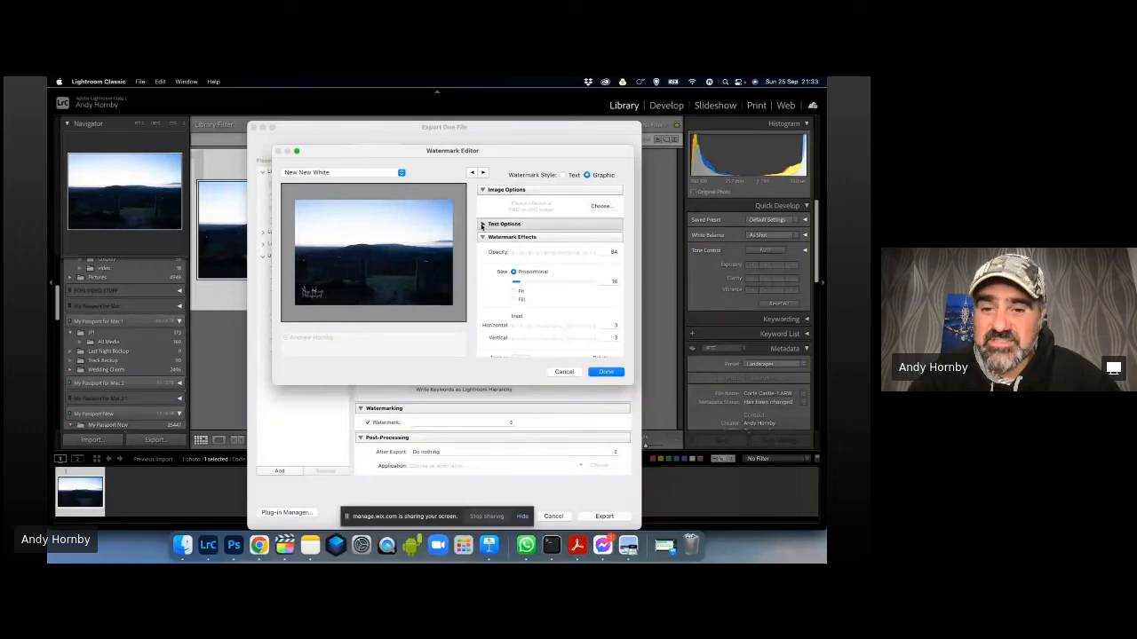
click(482, 225)
scroll(533, 267, down, 3)
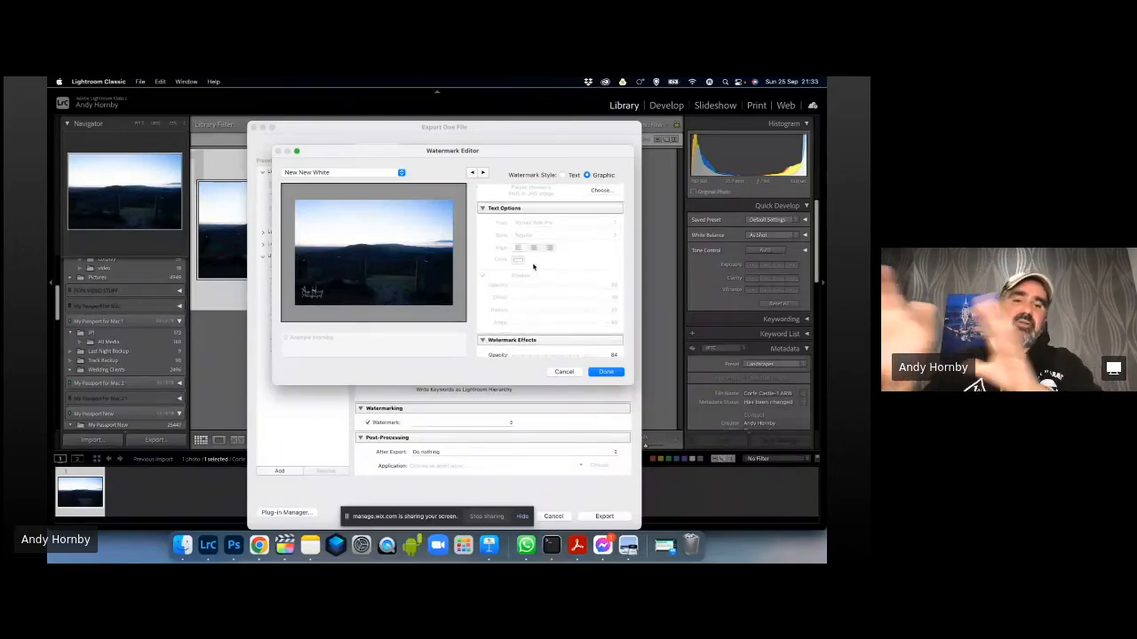
click(564, 372)
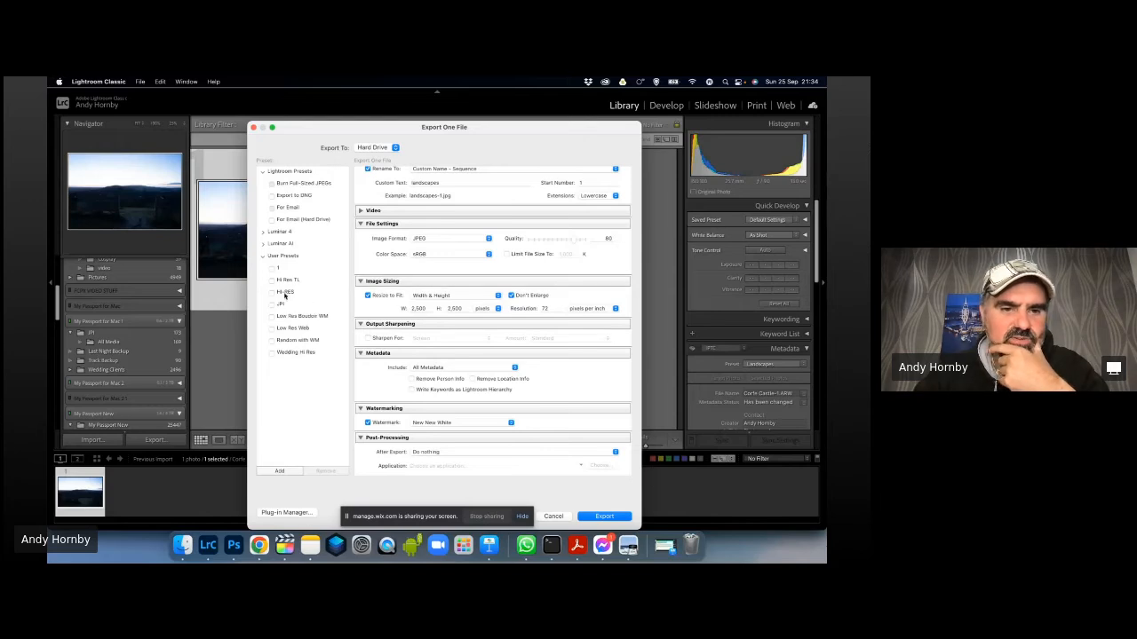
Load the HI-RES export preset and review its subfolder and naming templates, keeping Custom Name - Original File Number.
click(284, 293)
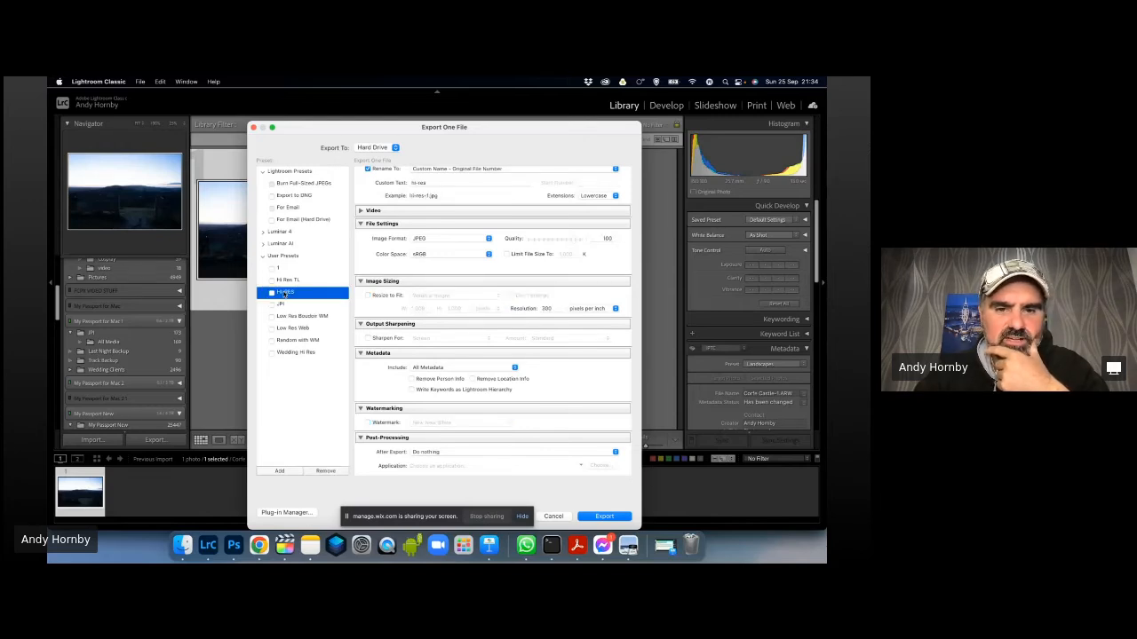
scroll(461, 292, up, 5)
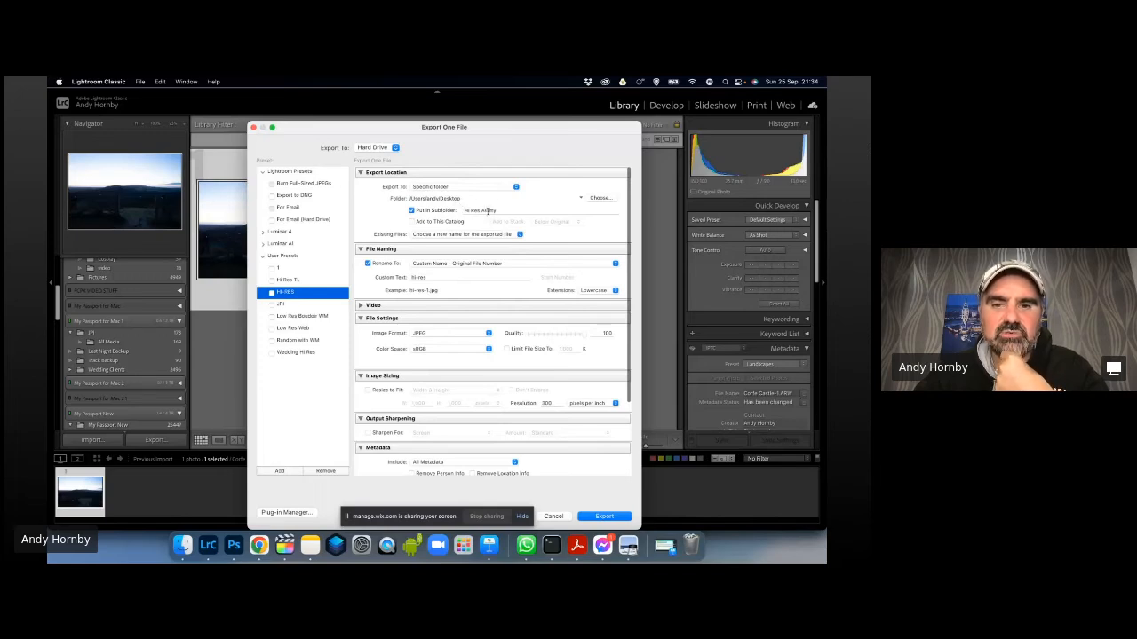
click(487, 210)
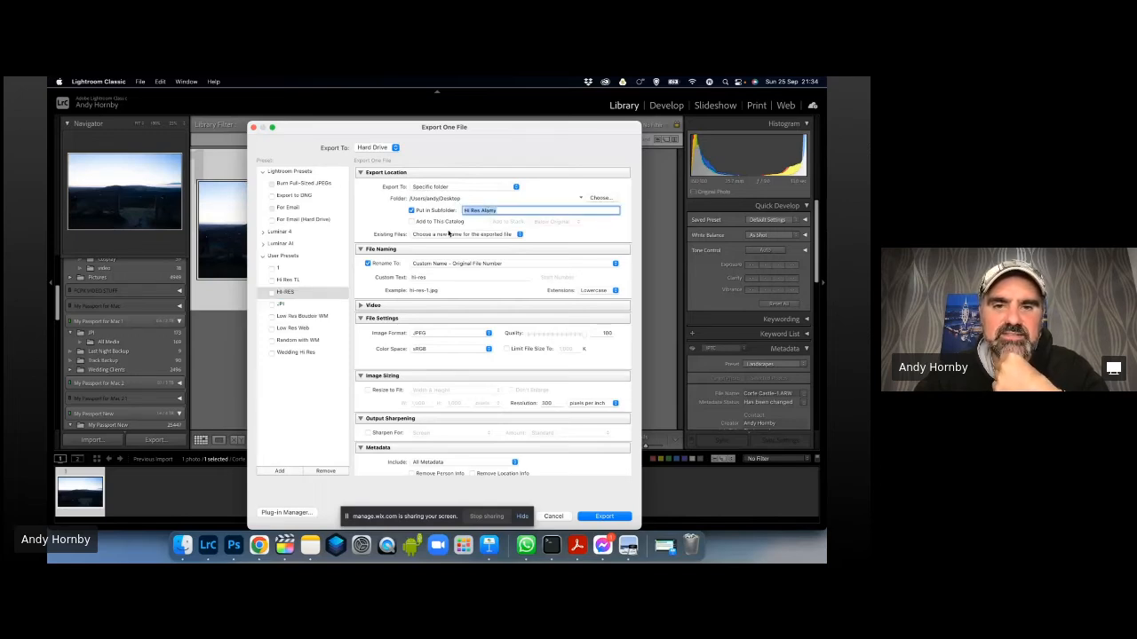
scroll(450, 233, down, 1)
scroll(449, 233, down, 2)
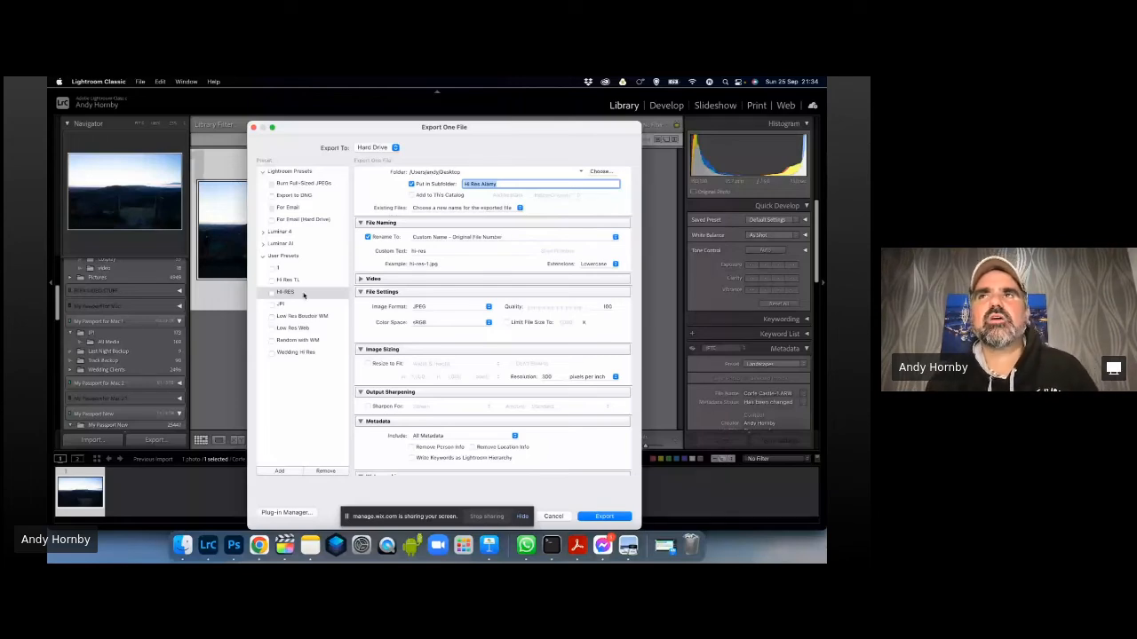
click(610, 240)
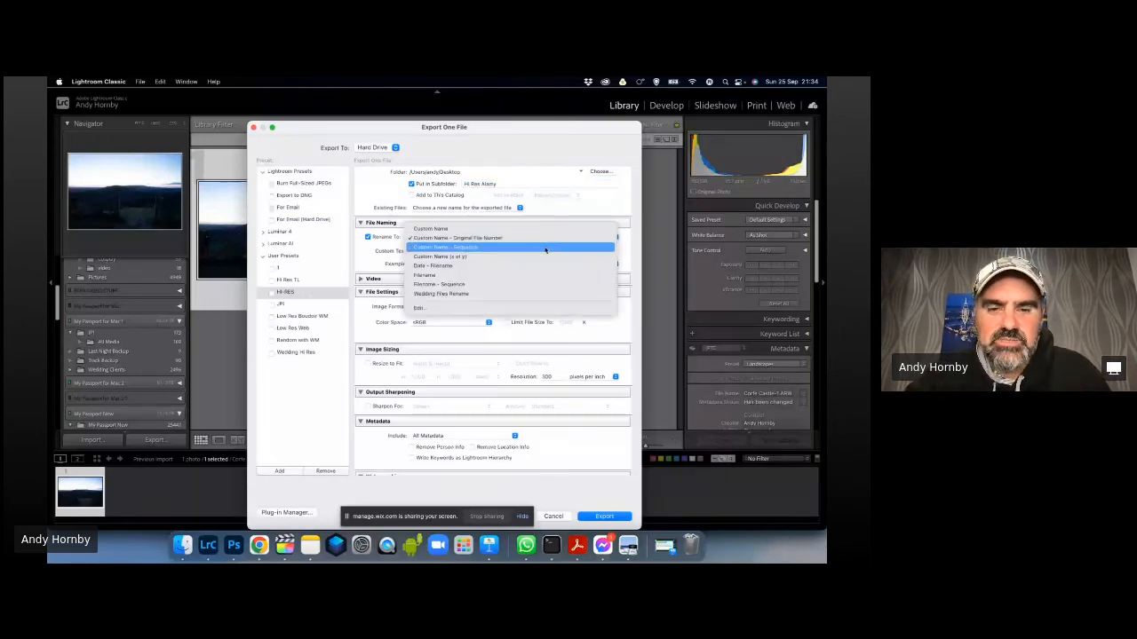
click(533, 238)
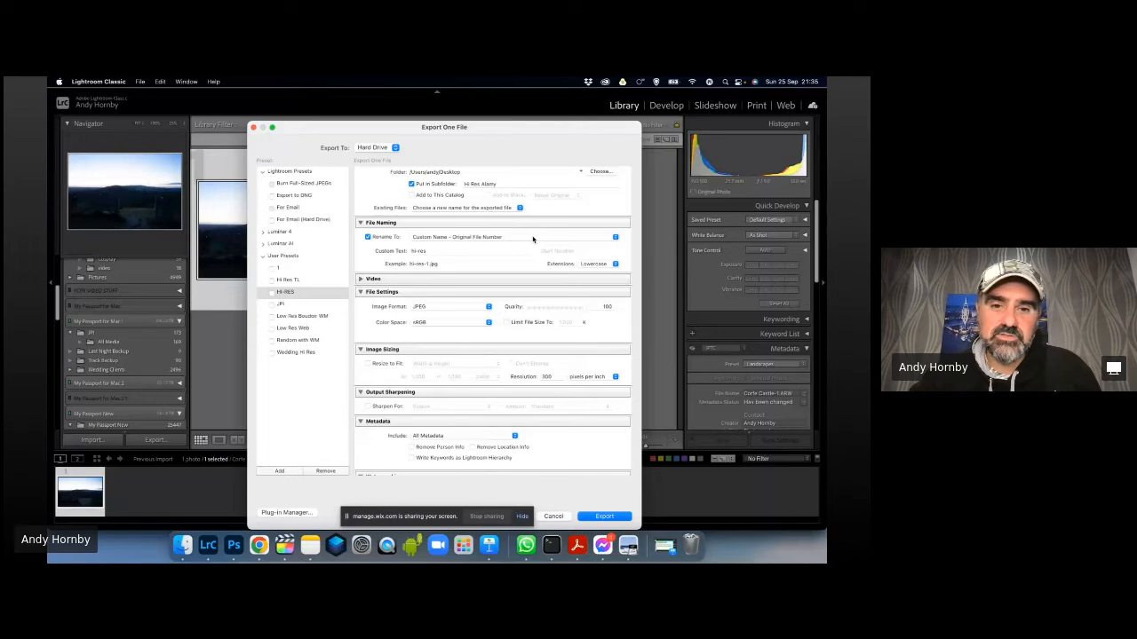
Examine the HI-RES preset's export location, file settings, image sizing, metadata and watermarking options.
scroll(498, 273, up, 2)
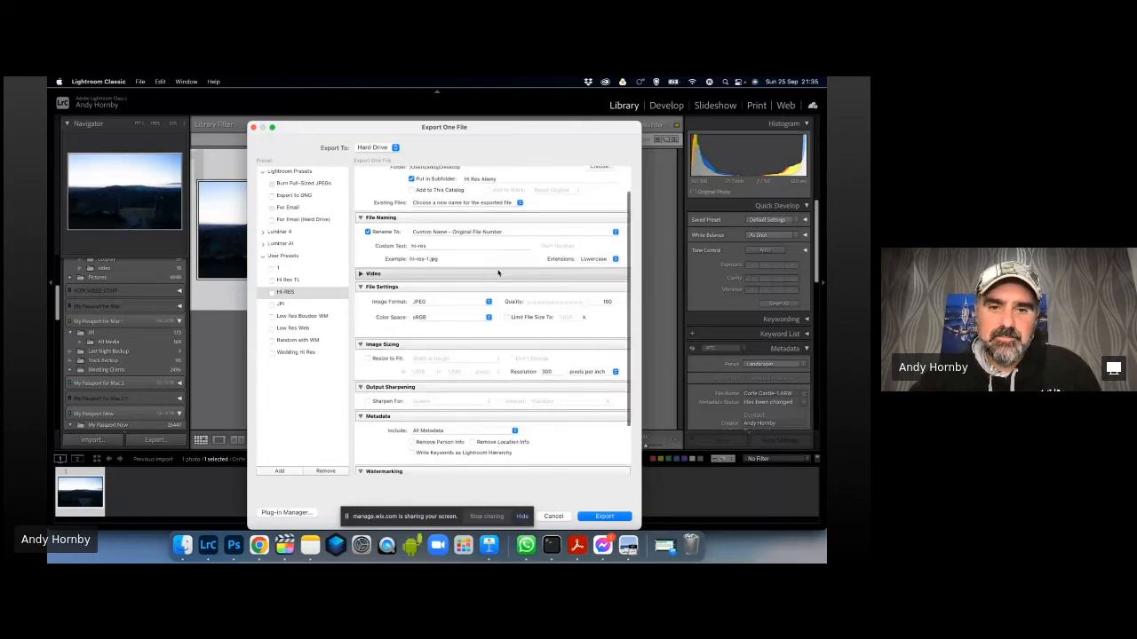
scroll(499, 273, up, 1)
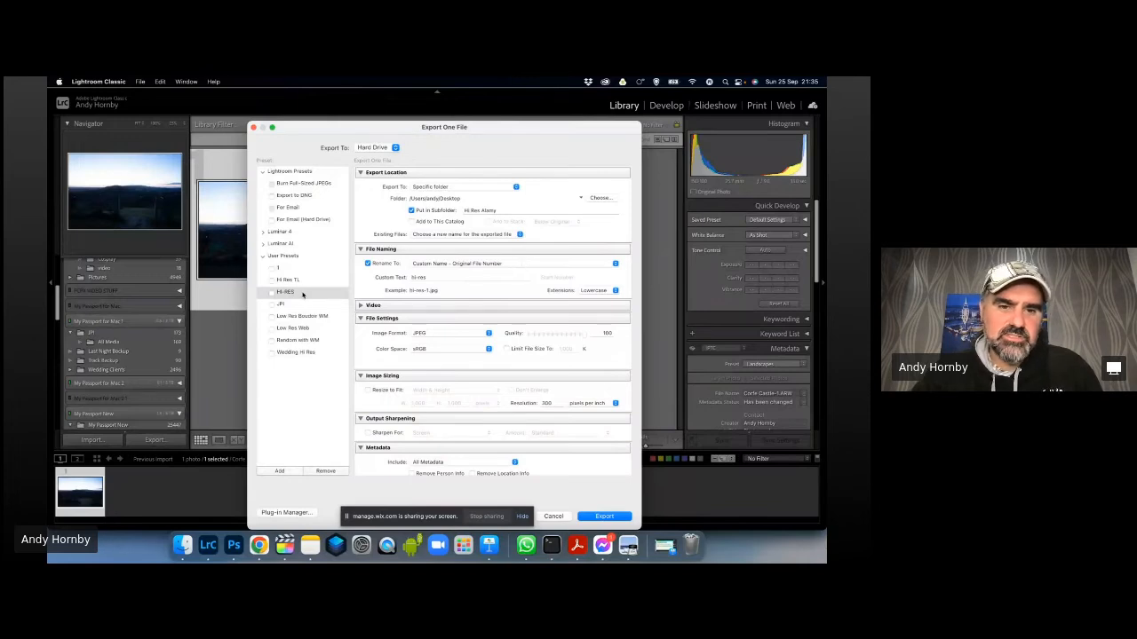
scroll(479, 299, down, 1)
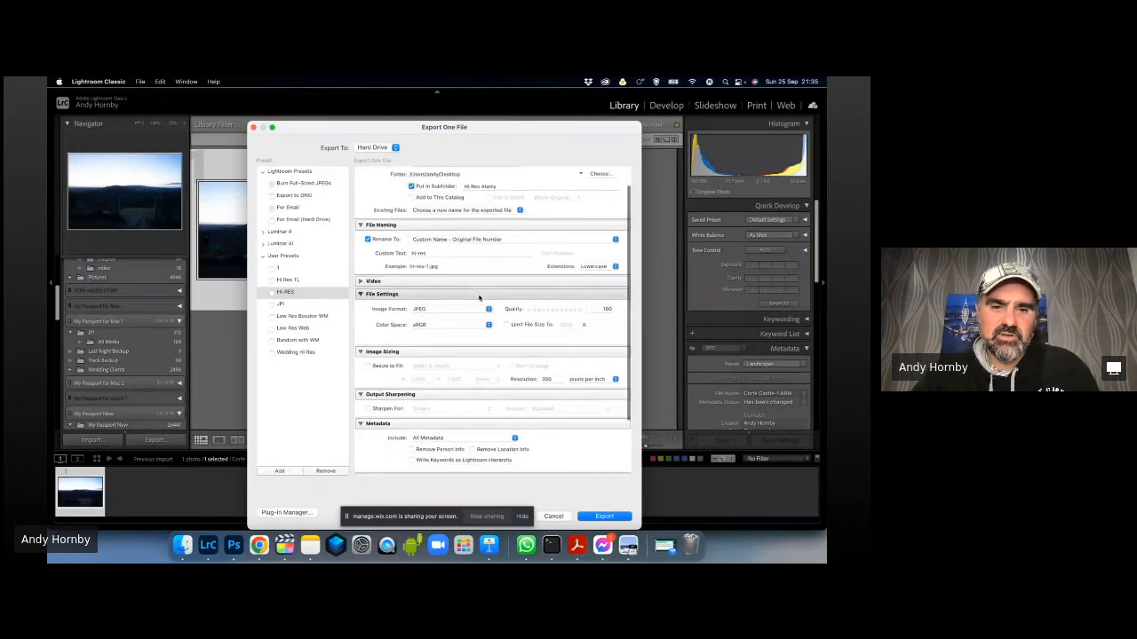
scroll(479, 298, down, 2)
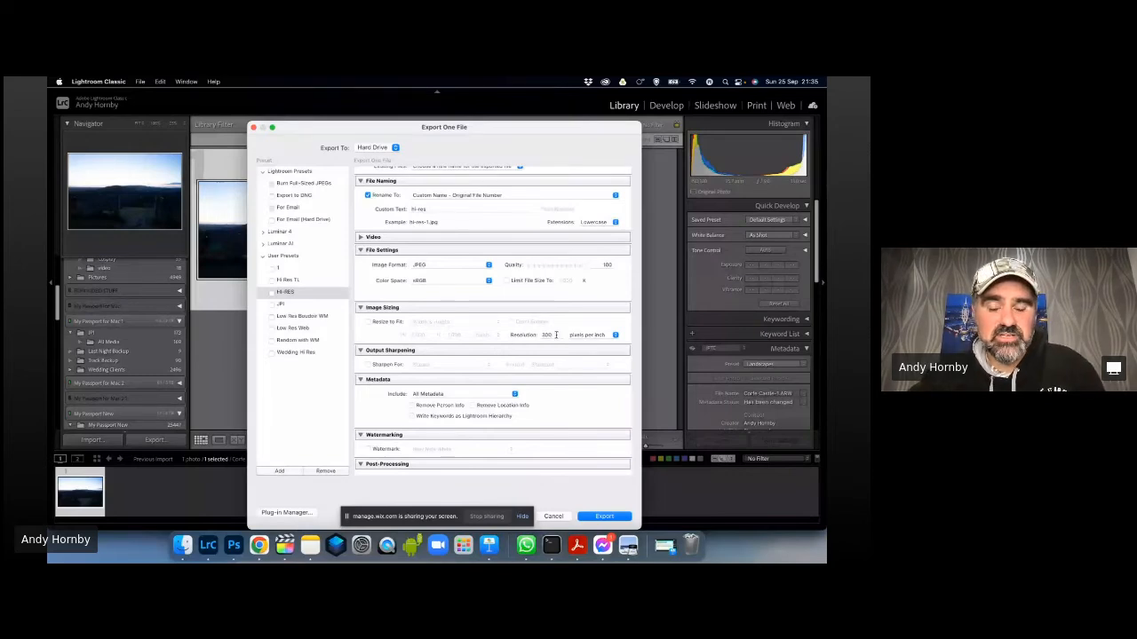
scroll(556, 334, up, 2)
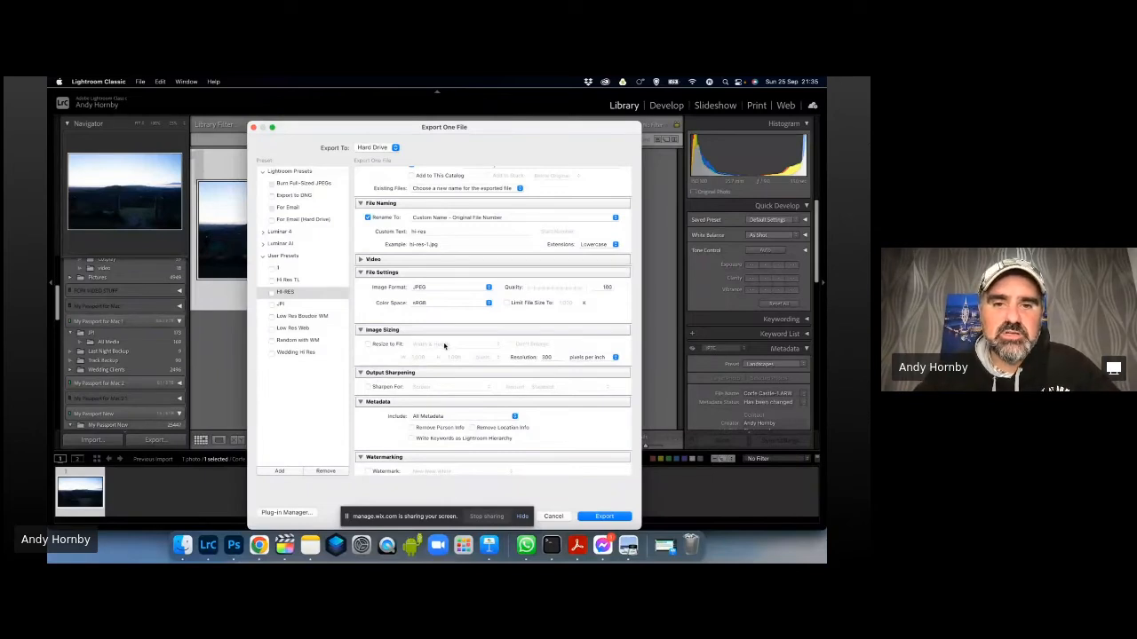
scroll(444, 345, down, 3)
scroll(444, 345, up, 3)
scroll(444, 345, down, 3)
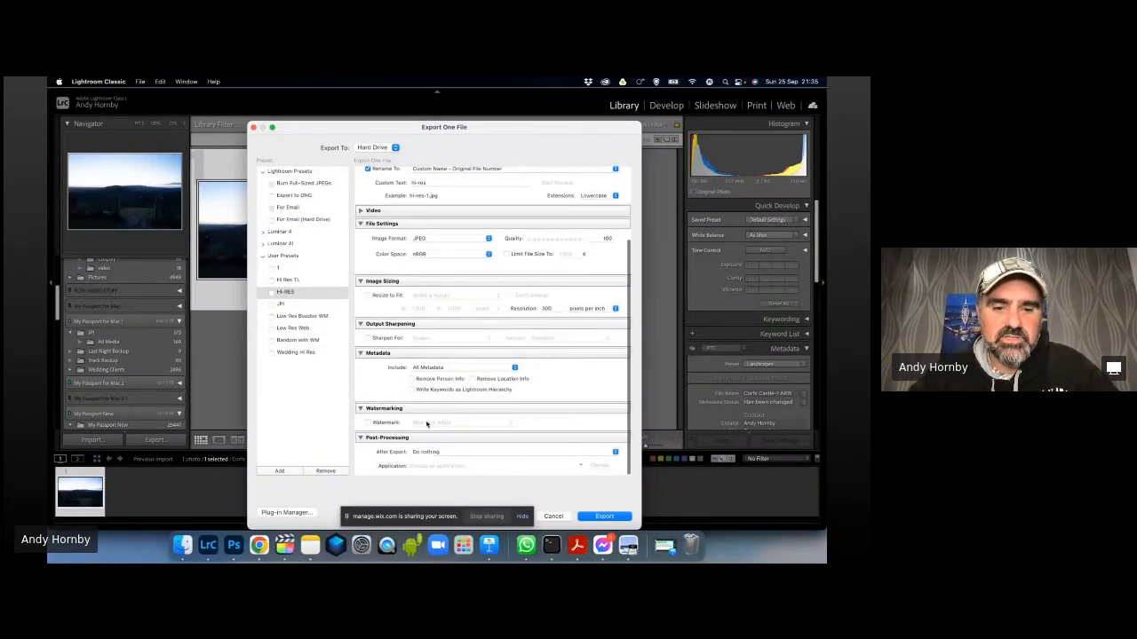
scroll(427, 312, up, 4)
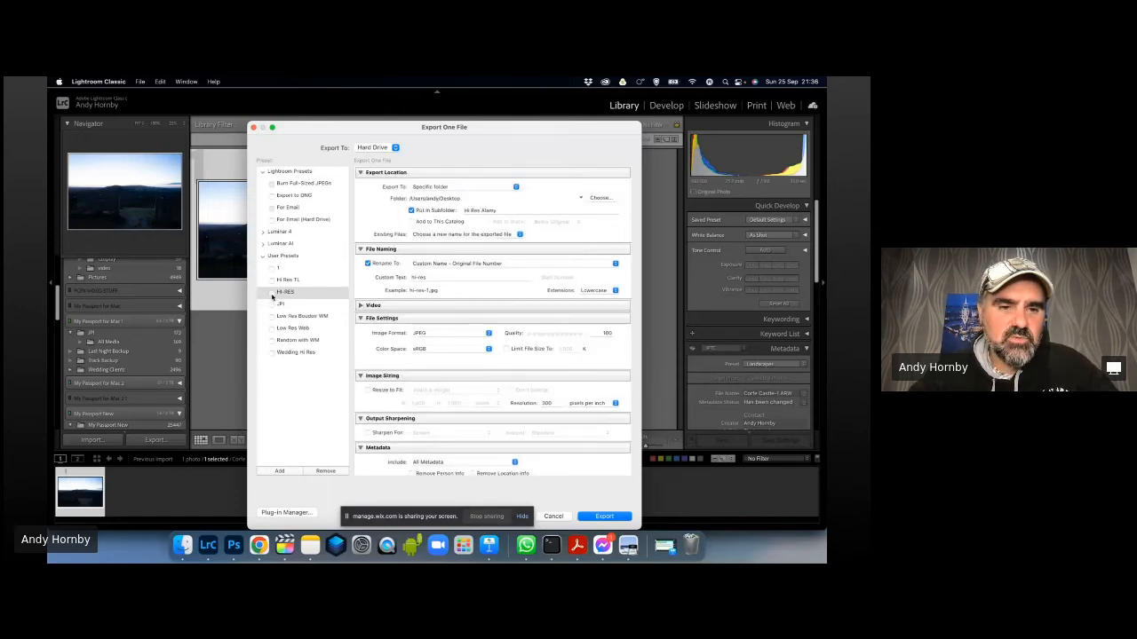
Include both the HI-RES and Low Res Web presets and start a batch export.
click(272, 294)
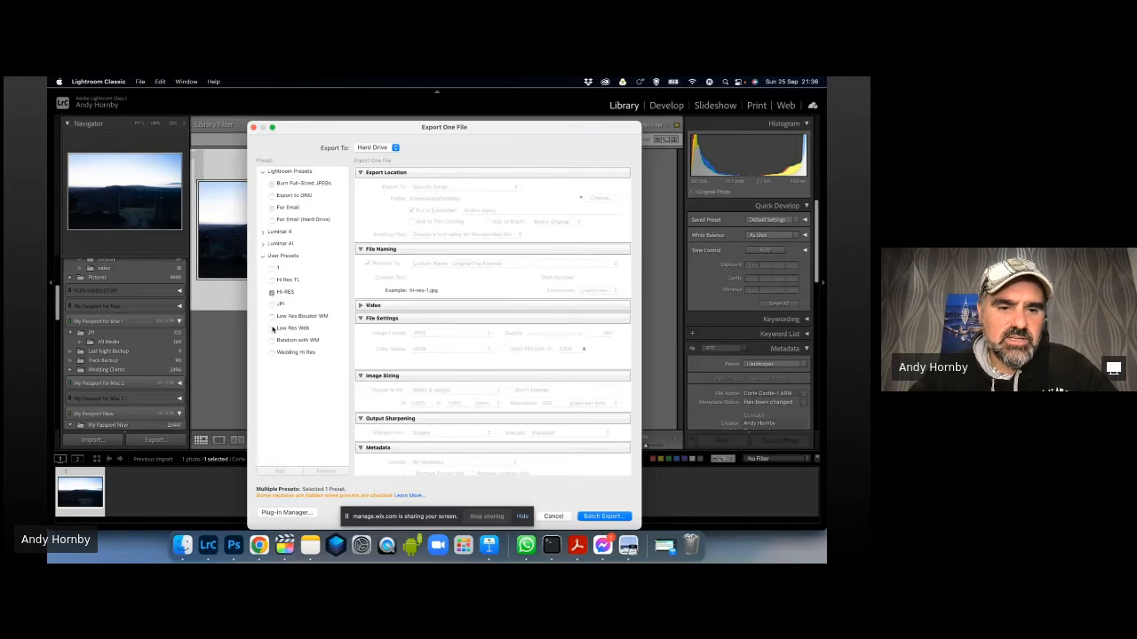
click(272, 329)
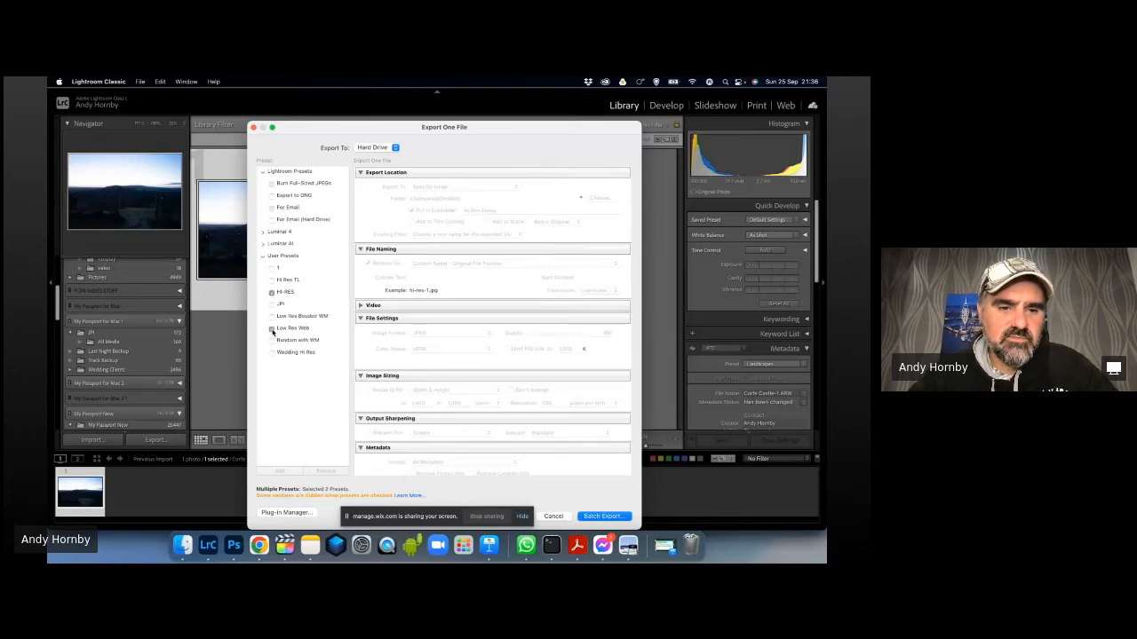
click(603, 516)
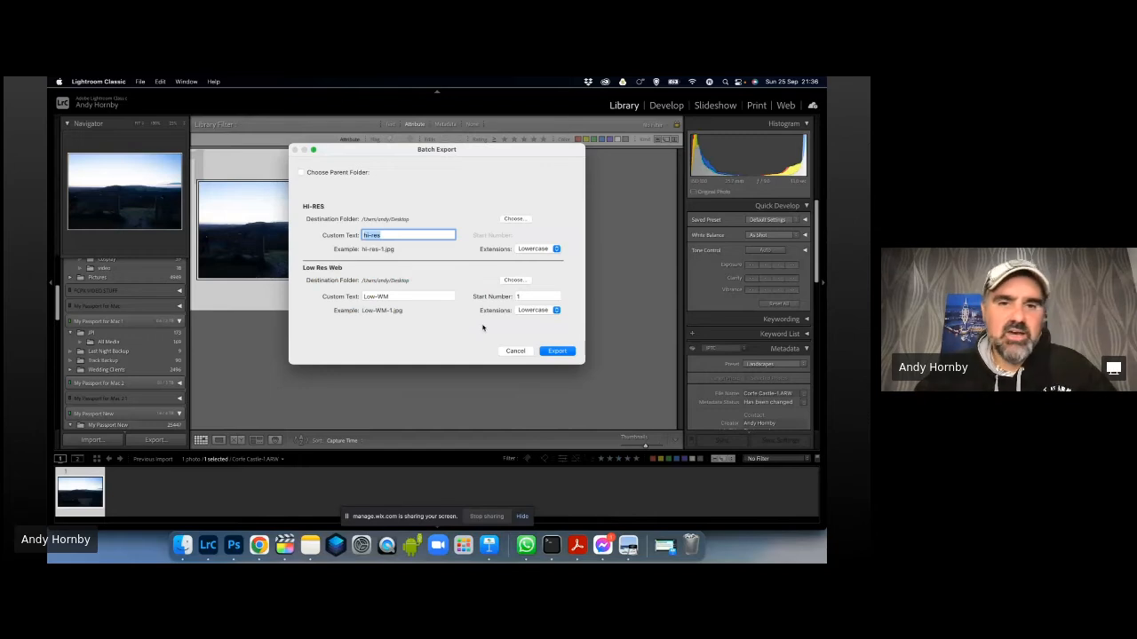
Set the HI-RES destination folder to Photography/Commercial on the My Passport New drive.
click(520, 220)
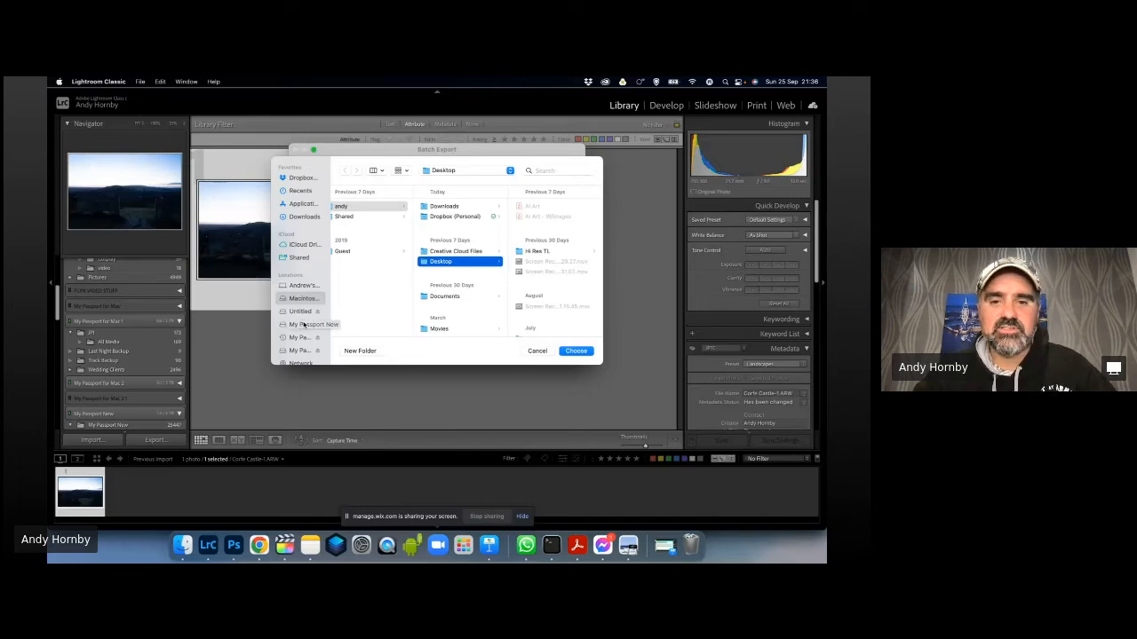
click(574, 352)
click(302, 325)
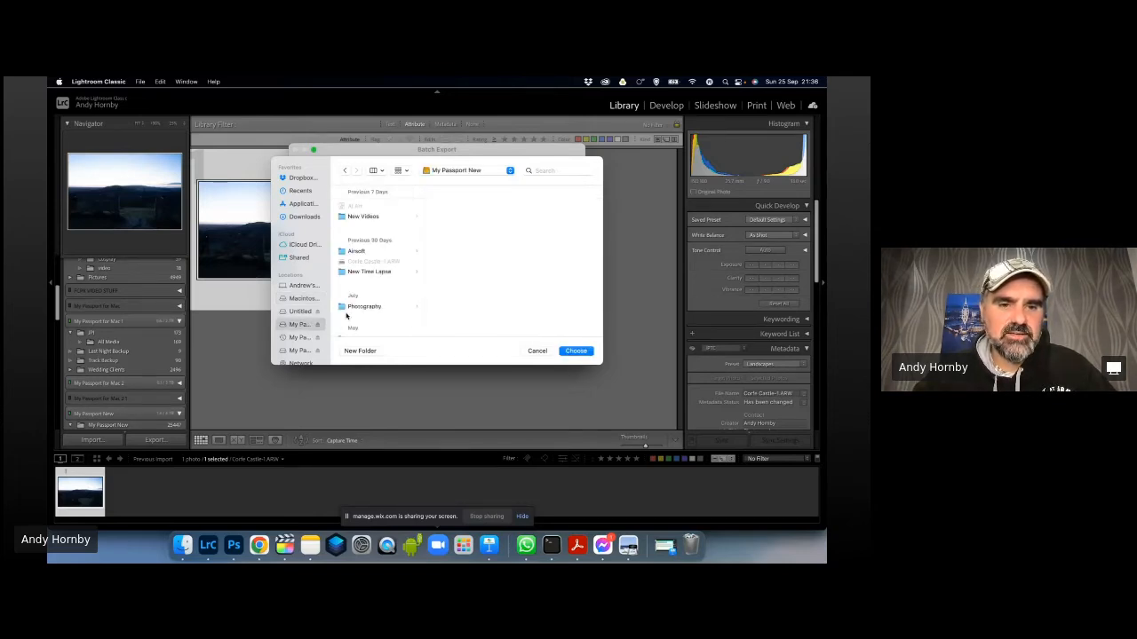
click(377, 308)
click(473, 236)
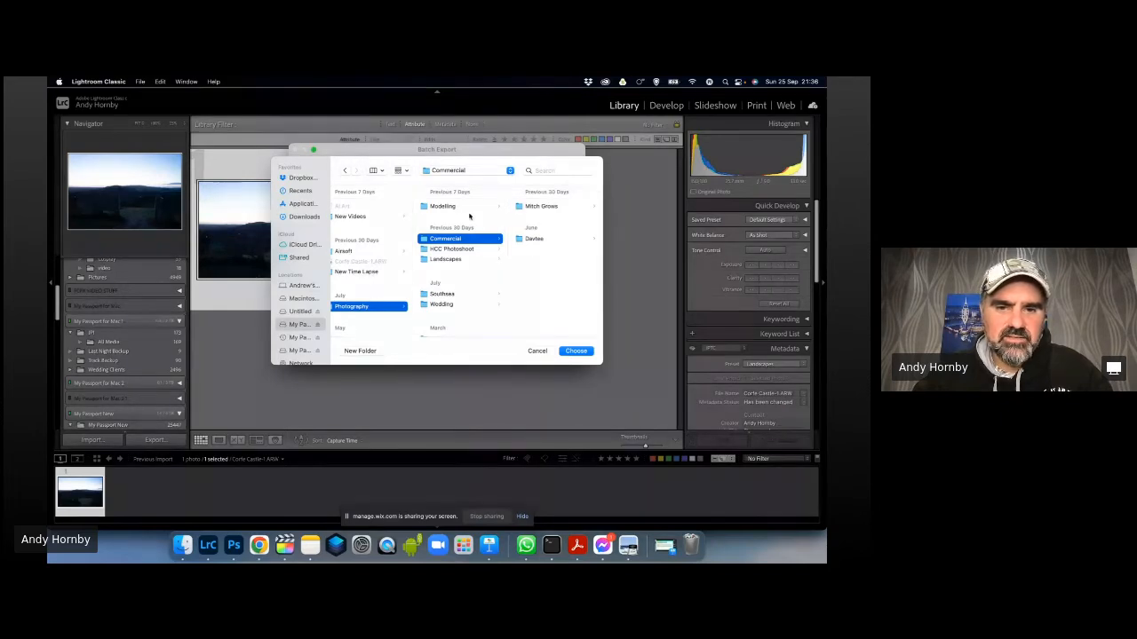
key(Return)
Set the Low Res Web destination folder to Photography/Commercial on the My Passport New drive.
click(515, 281)
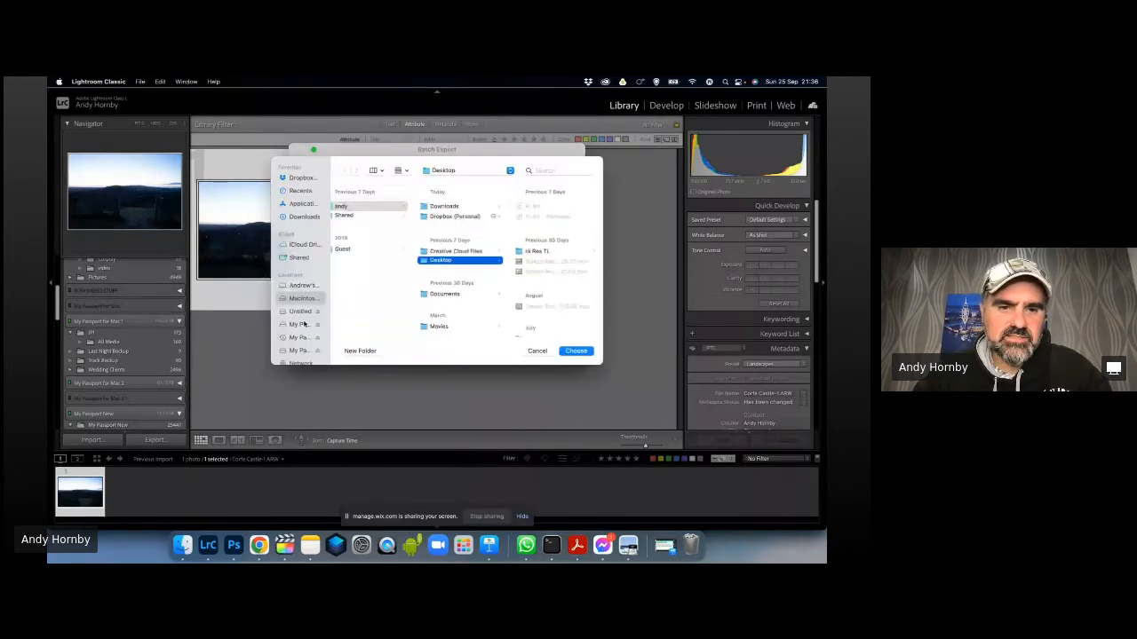
click(374, 305)
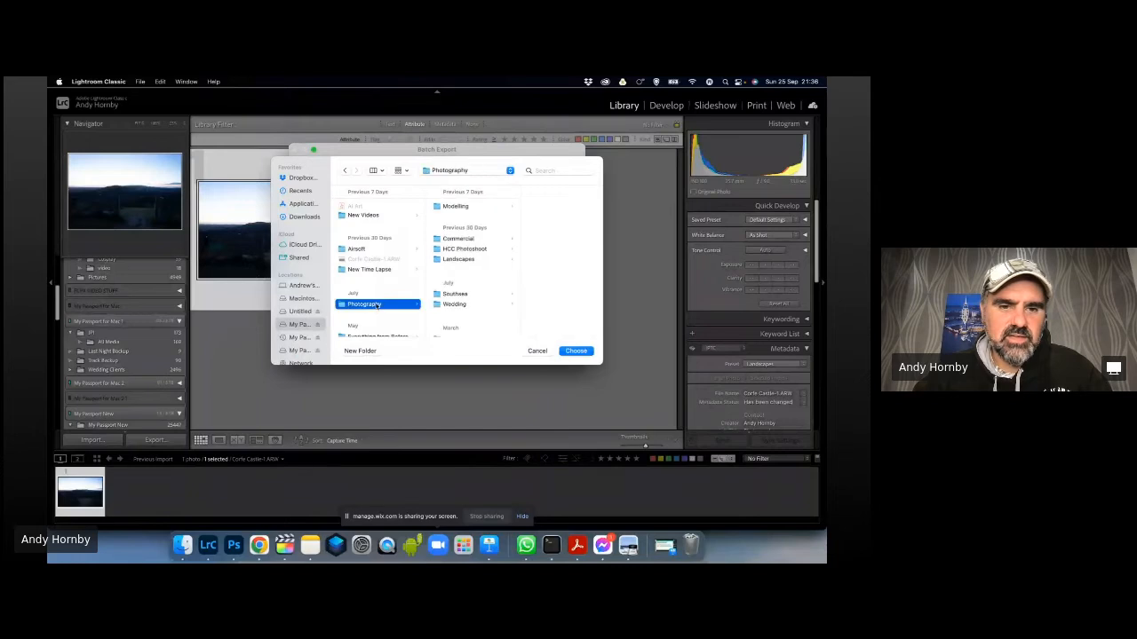
click(481, 239)
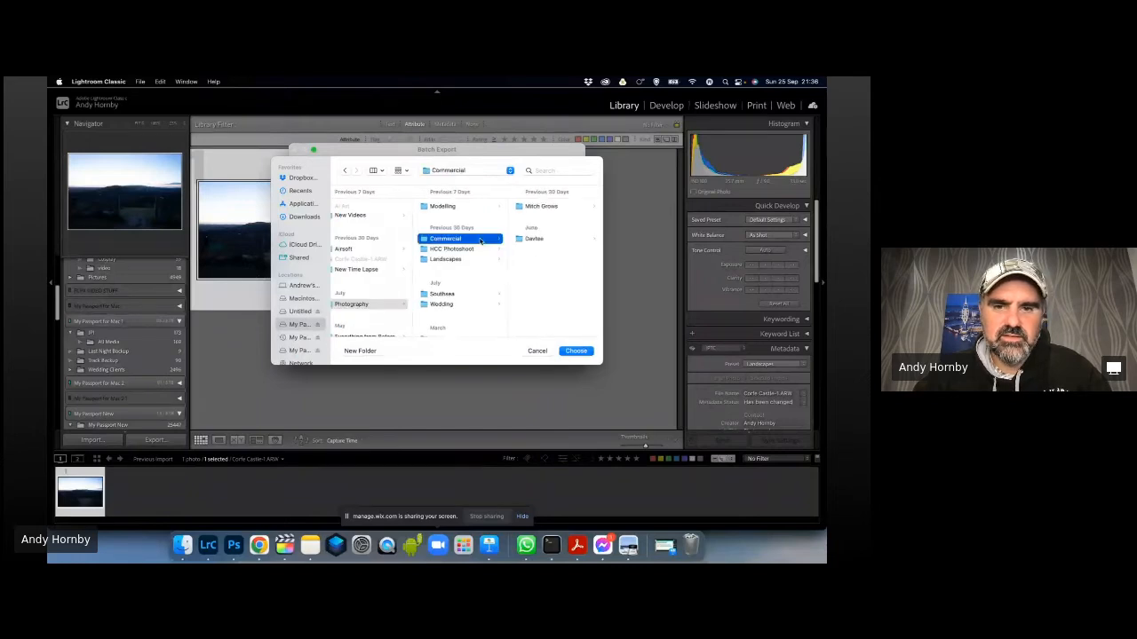
click(579, 352)
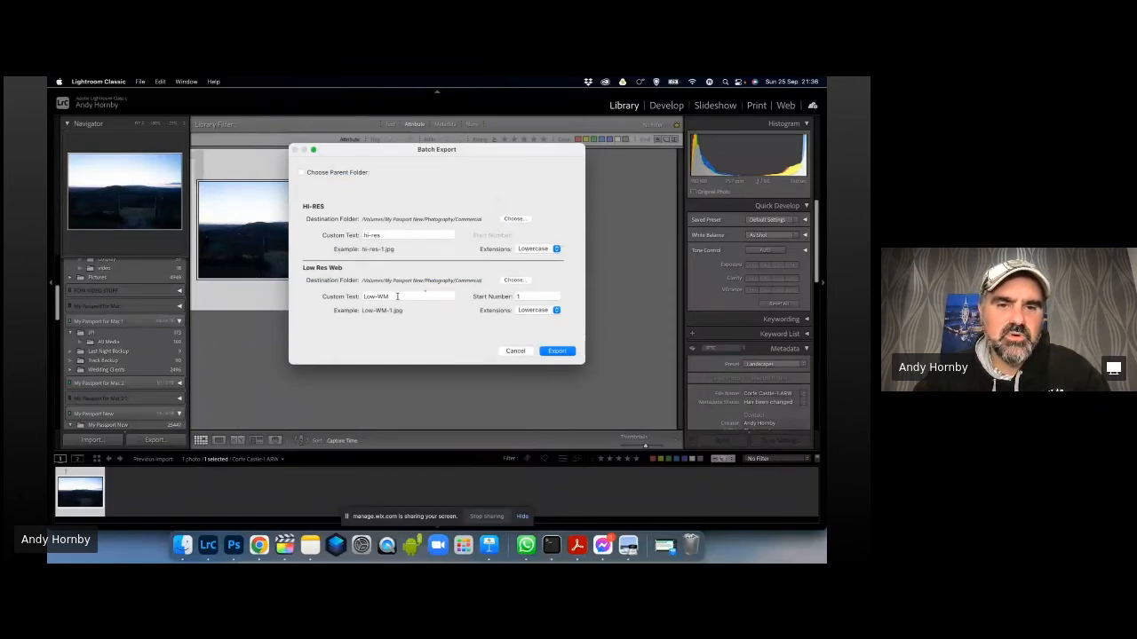
Set the custom file name text to "Corfe" for both the HI-RES and Low Res Web exports.
click(388, 234)
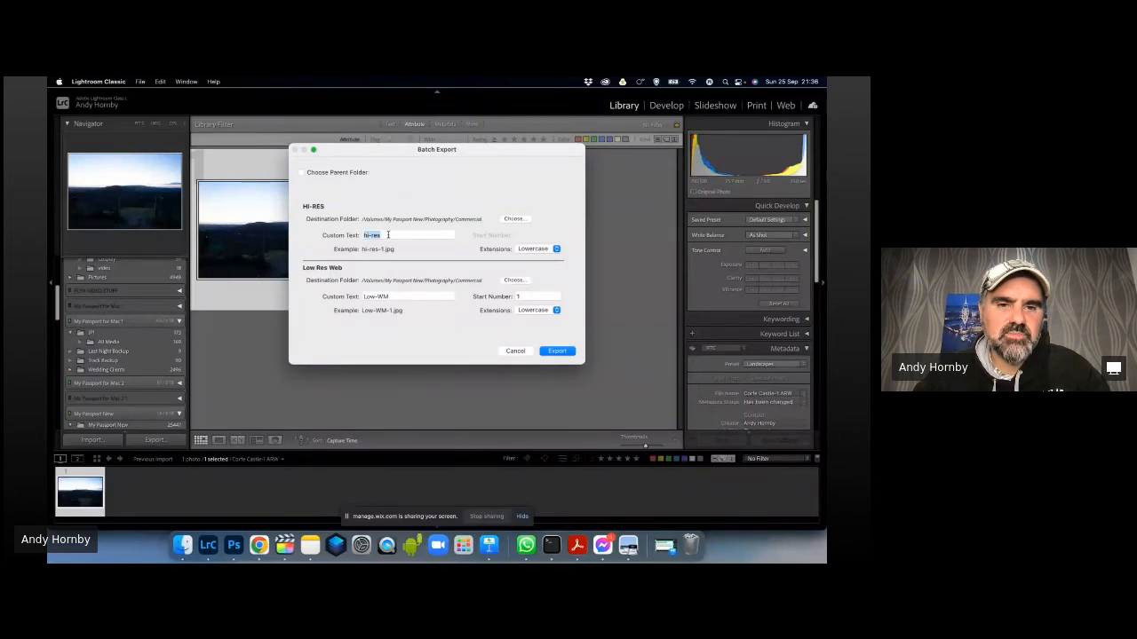
text(Corfe)
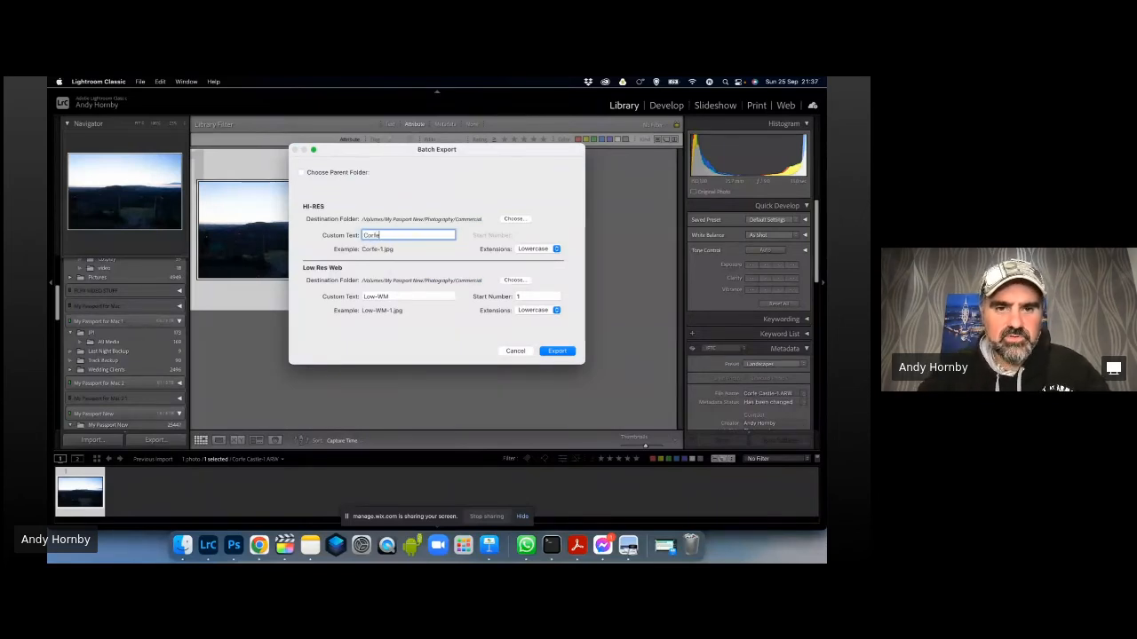
key(Tab)
text(Corfe)
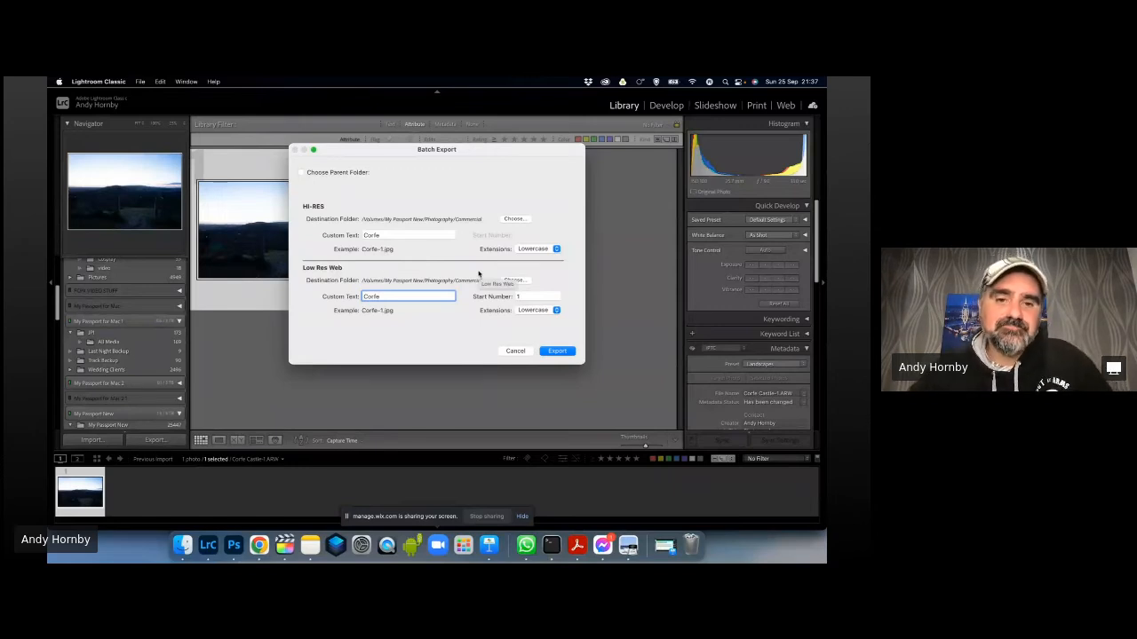
Run the batch export and open the Photography/Commercial folder on the My Passport New drive in Finder.
click(557, 351)
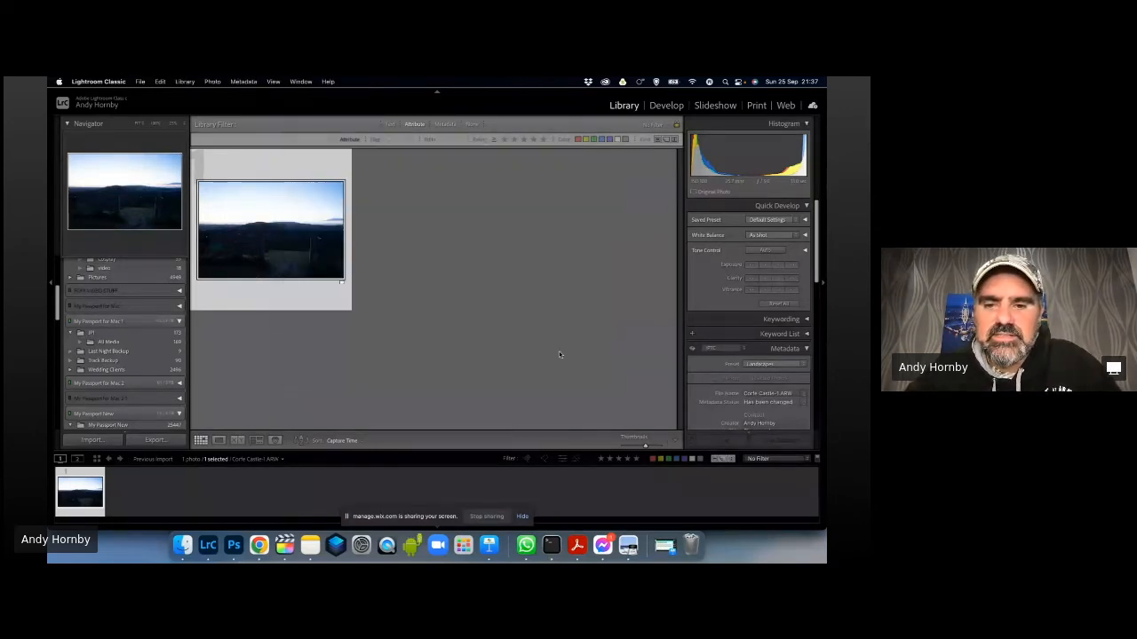
click(183, 546)
click(126, 365)
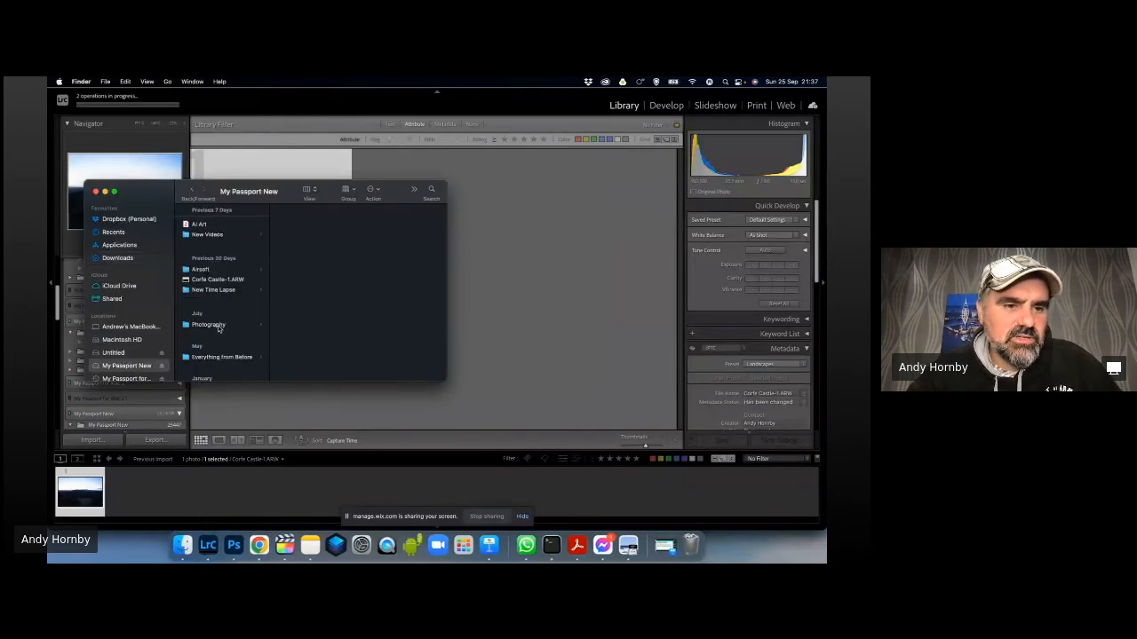
click(213, 325)
click(293, 223)
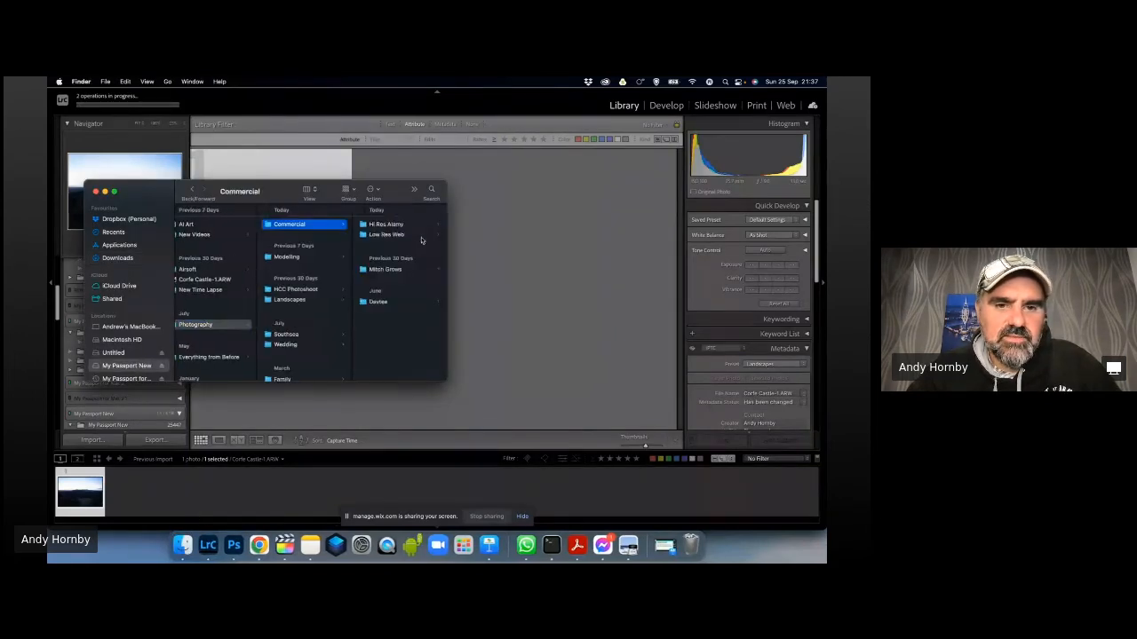
Compare the preview and file size of the exported Corfe-1.jpg in the Hi Res Alamy and Low Res Web folders.
click(382, 227)
click(307, 236)
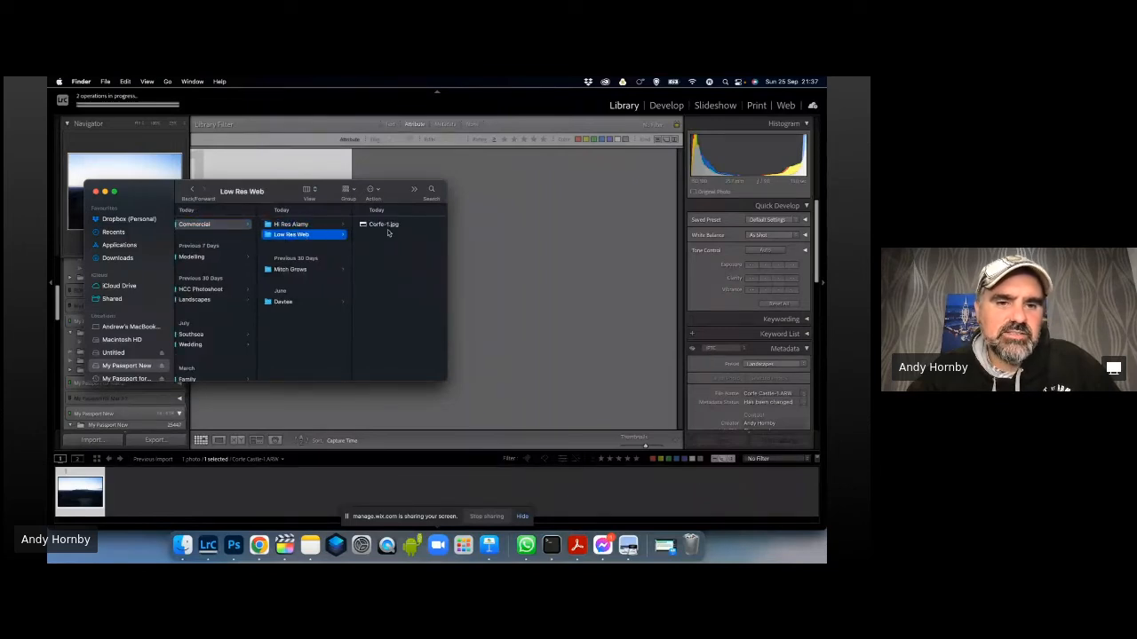
click(325, 226)
click(373, 226)
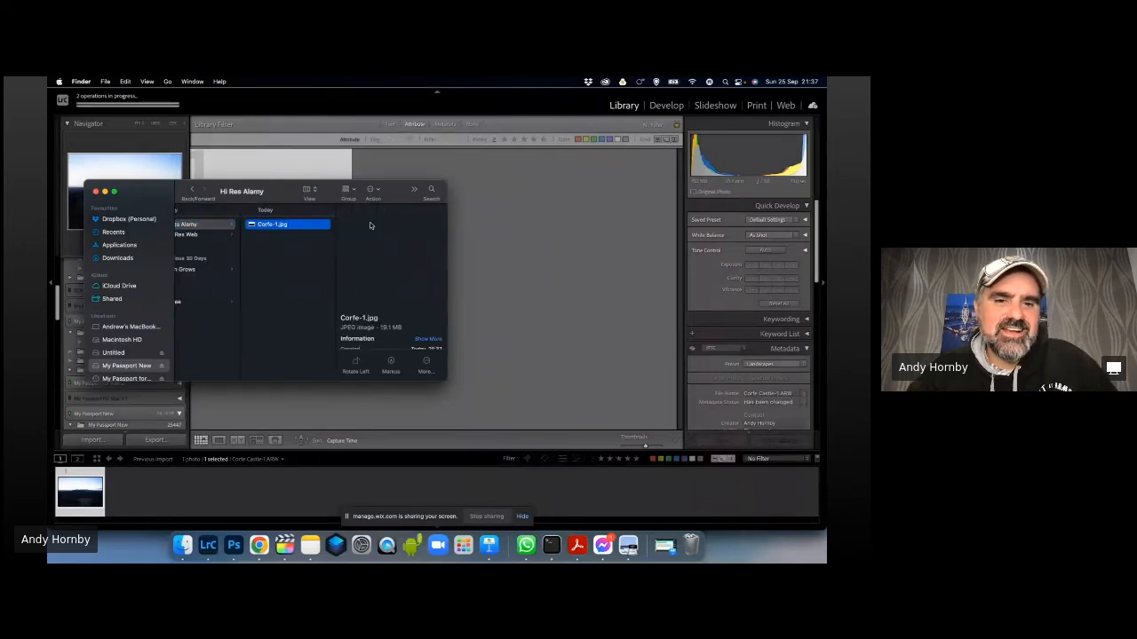
click(211, 235)
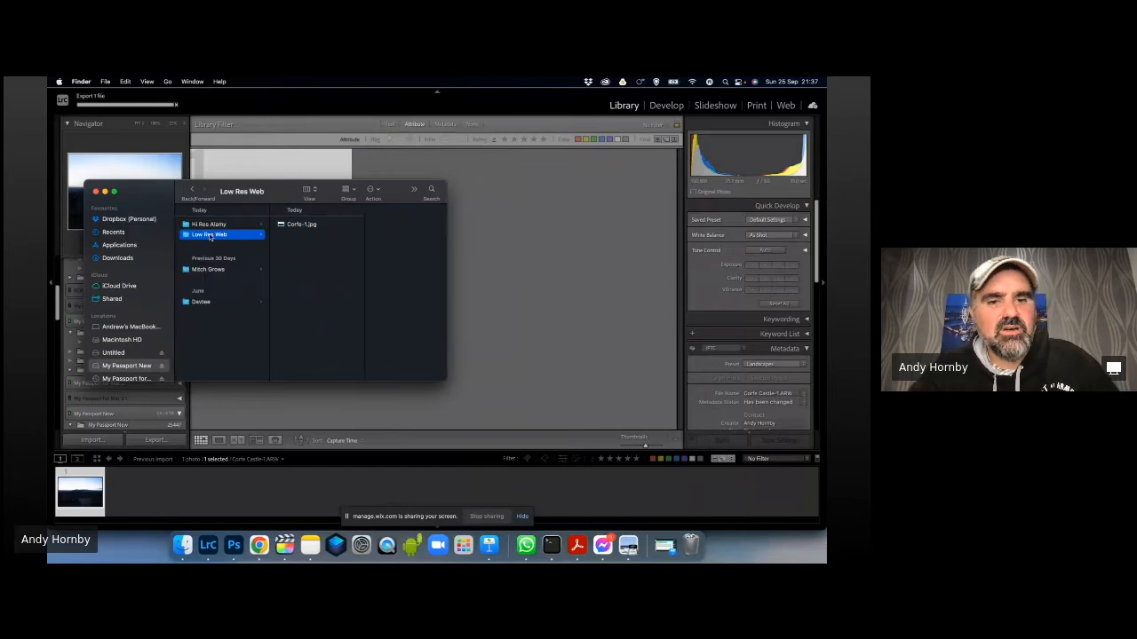
click(282, 225)
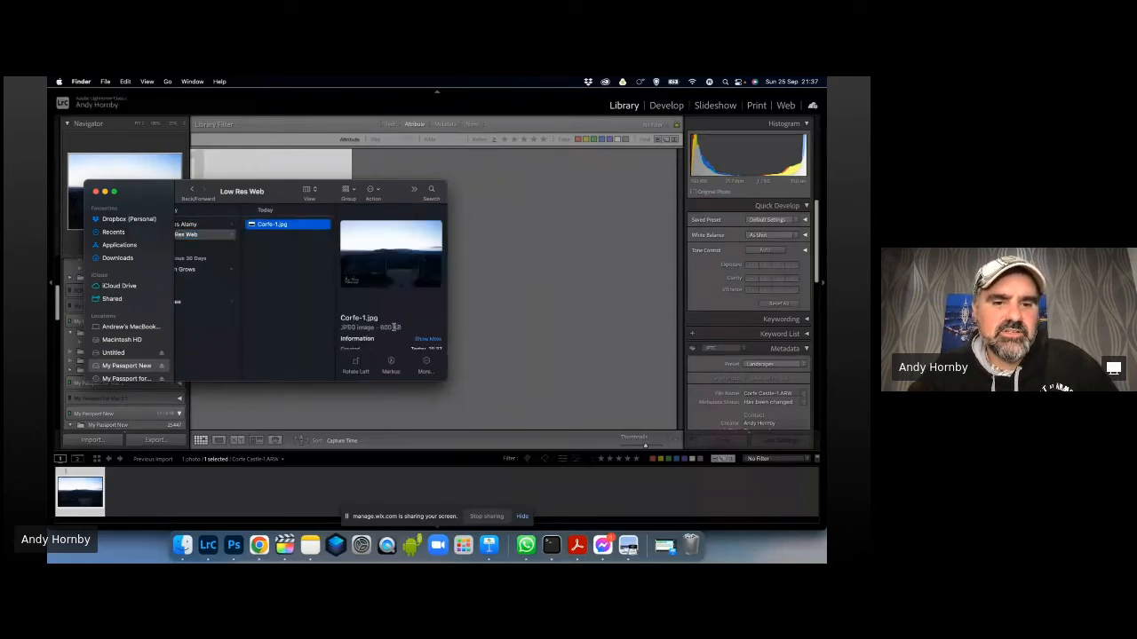
click(222, 225)
click(302, 225)
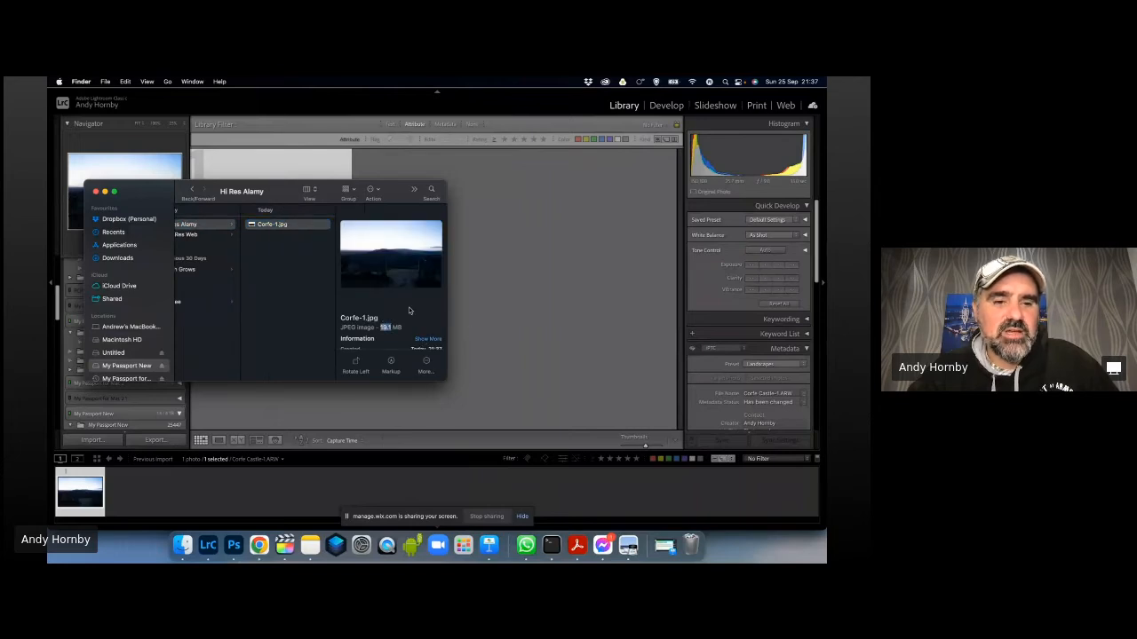
click(210, 235)
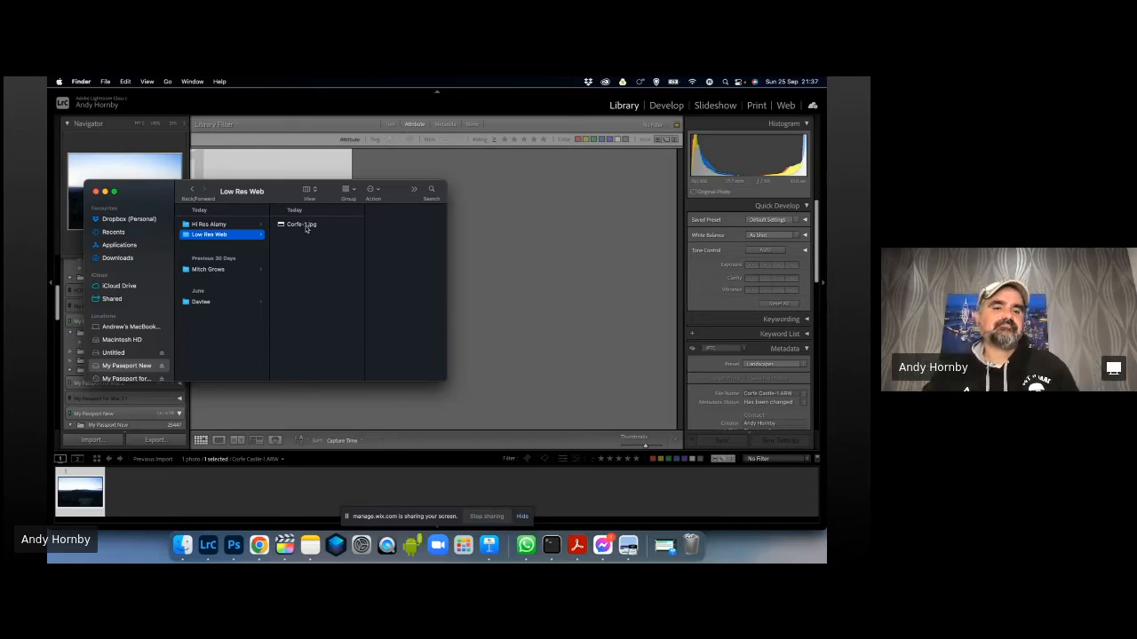
click(228, 226)
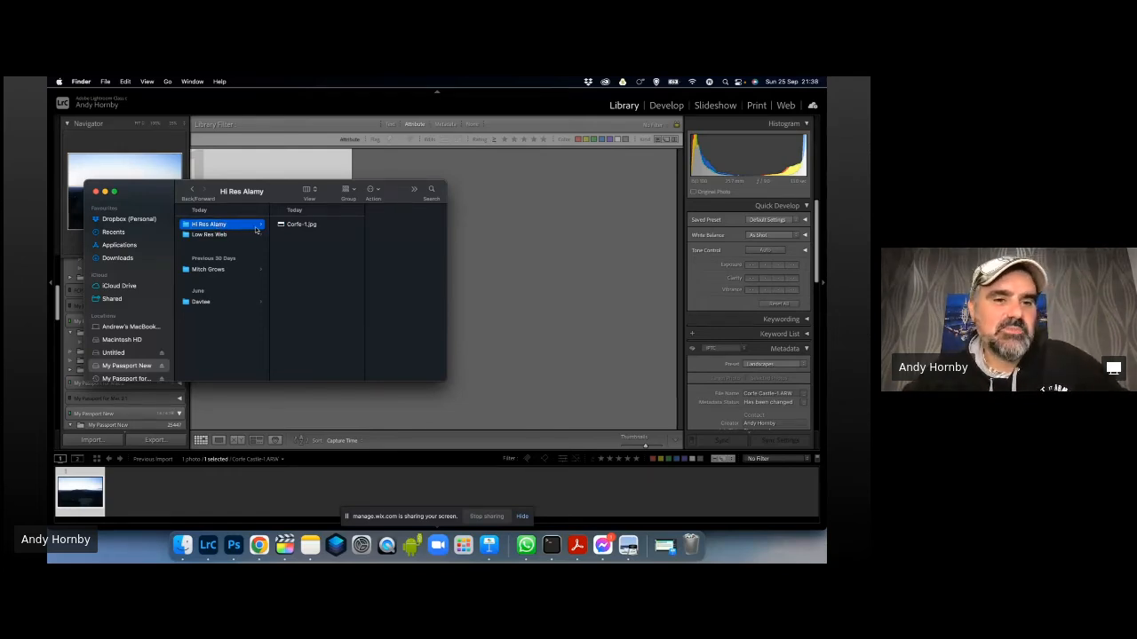
Search the Mac for "alamy" in Finder and close the Finder window.
click(432, 189)
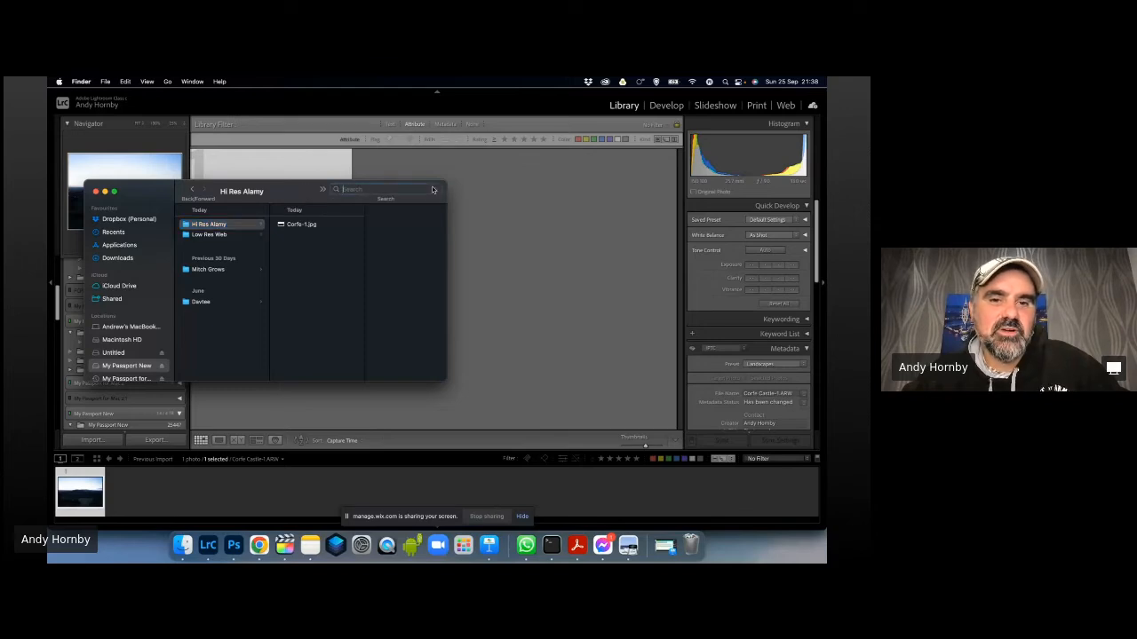
text(c)
text(lamy)
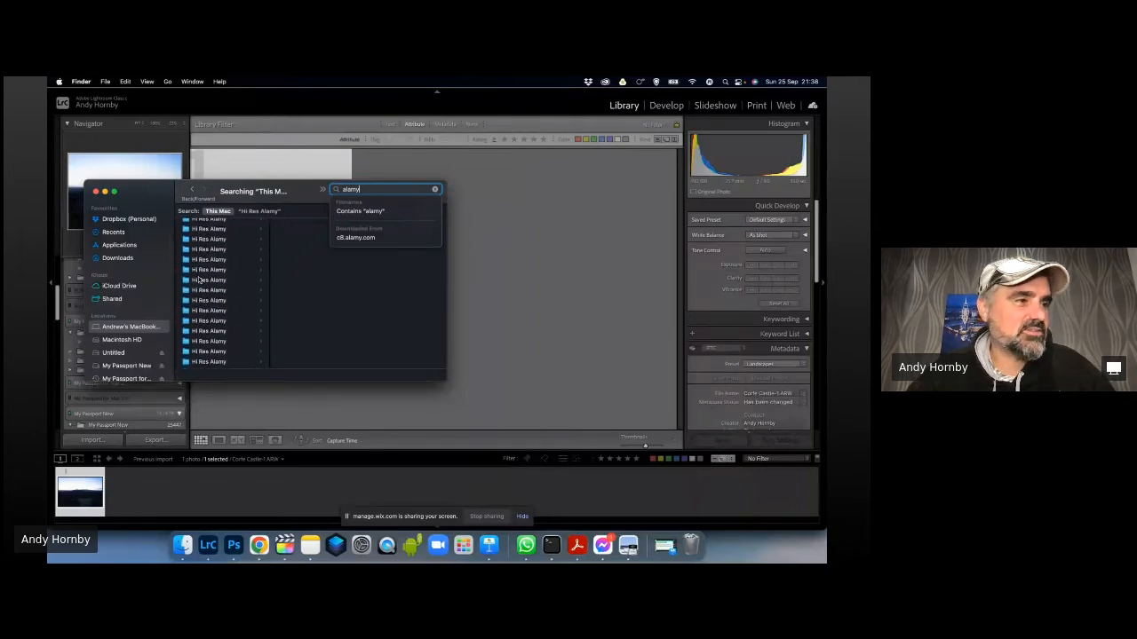
click(96, 191)
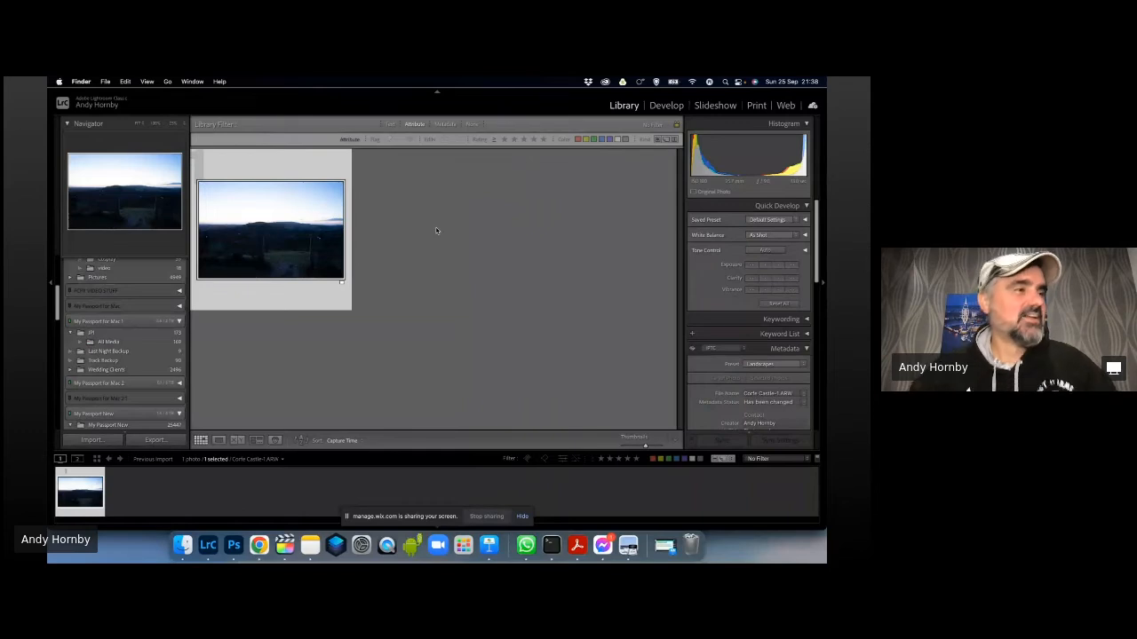
Open the export settings for the Corfe Castle photo, load the Low Res Web preset and review its options.
click(271, 232)
right_click(289, 247)
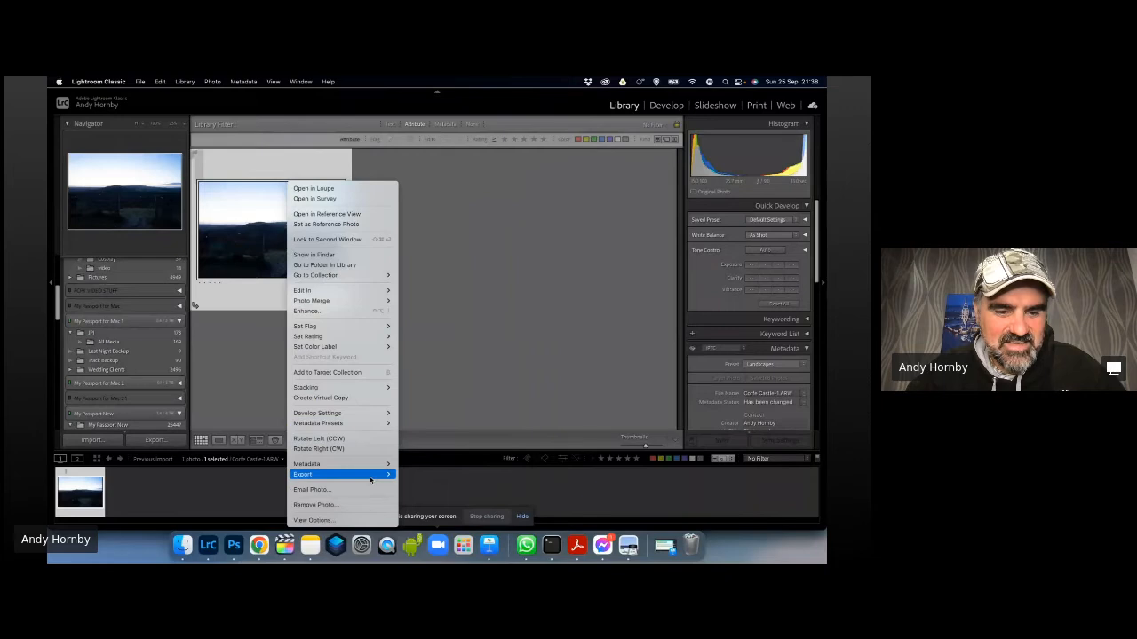
mouse_move(371, 477)
click(426, 301)
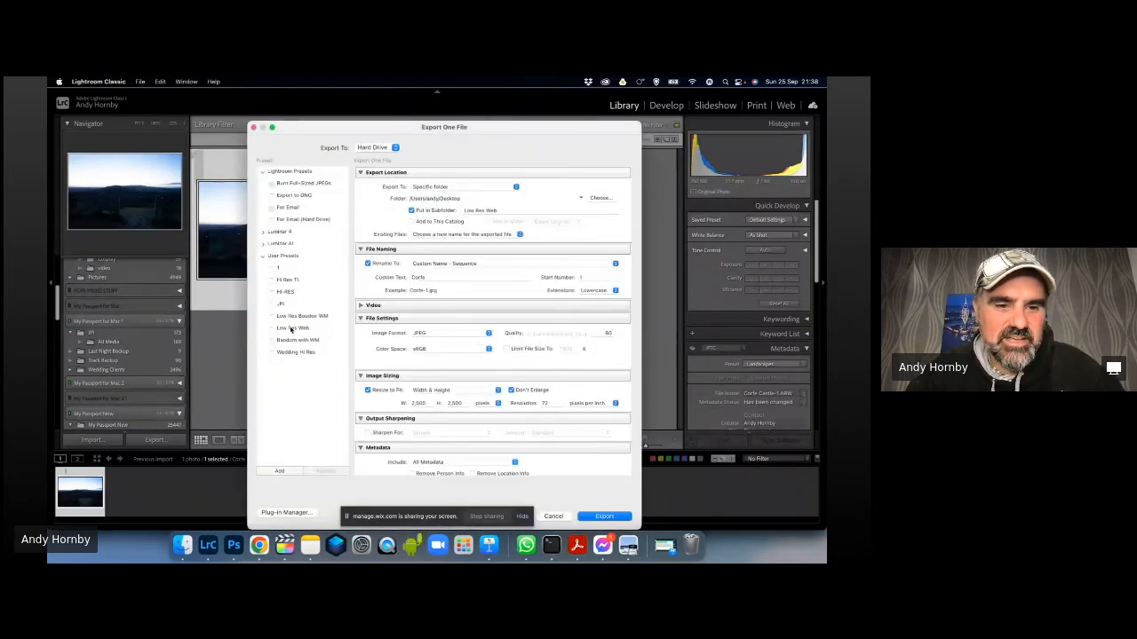
click(291, 328)
scroll(444, 310, down, 3)
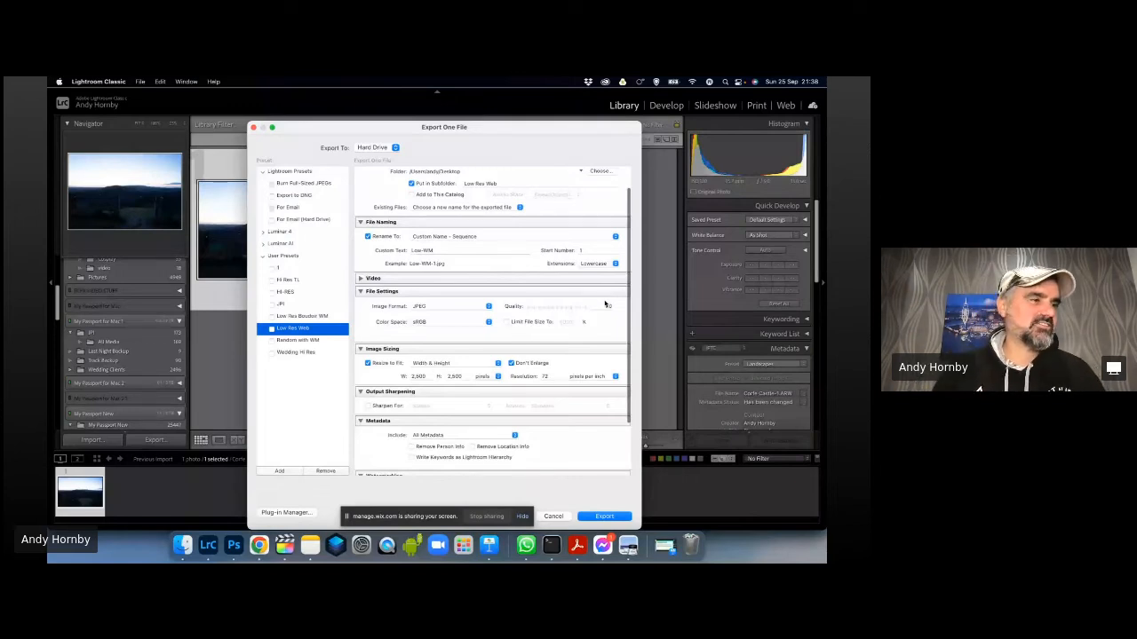
scroll(475, 289, up, 2)
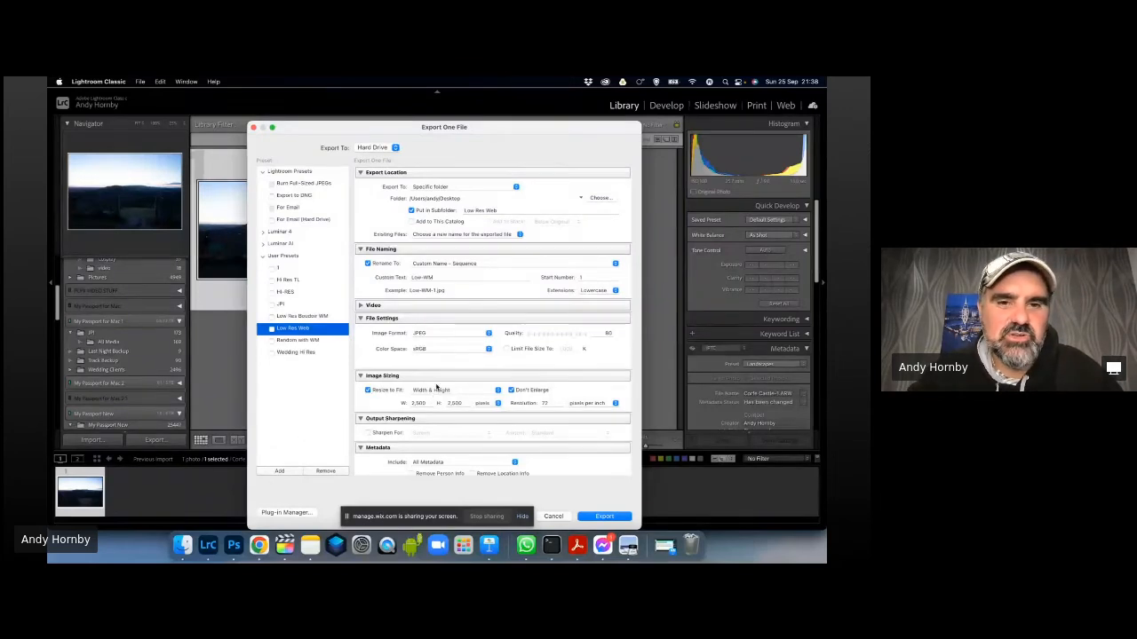
scroll(497, 395, down, 5)
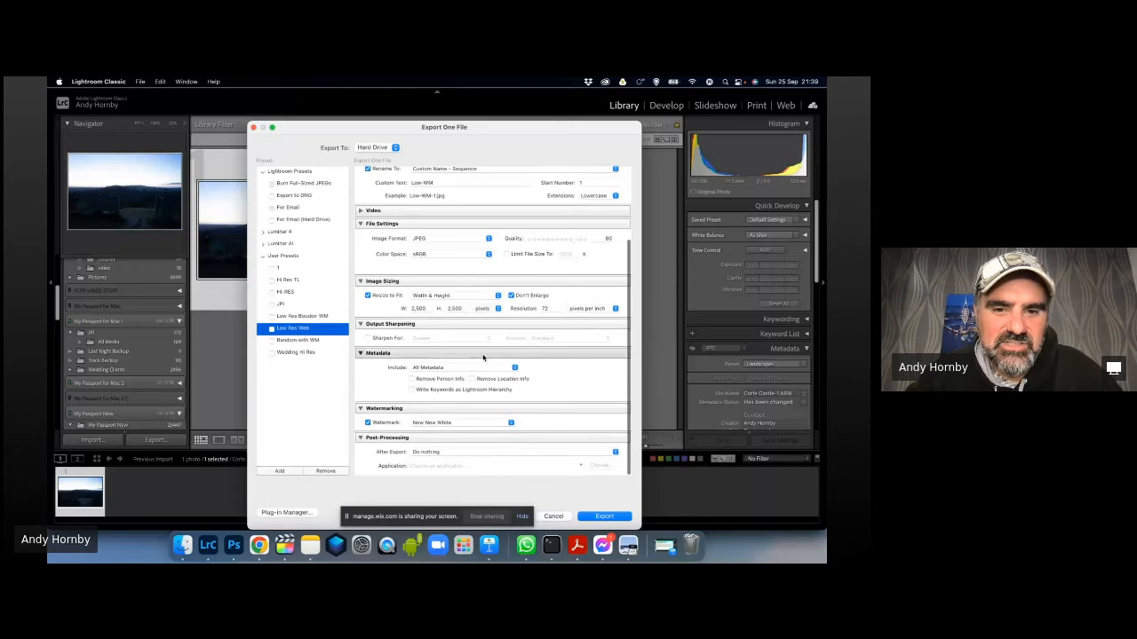
scroll(488, 364, up, 5)
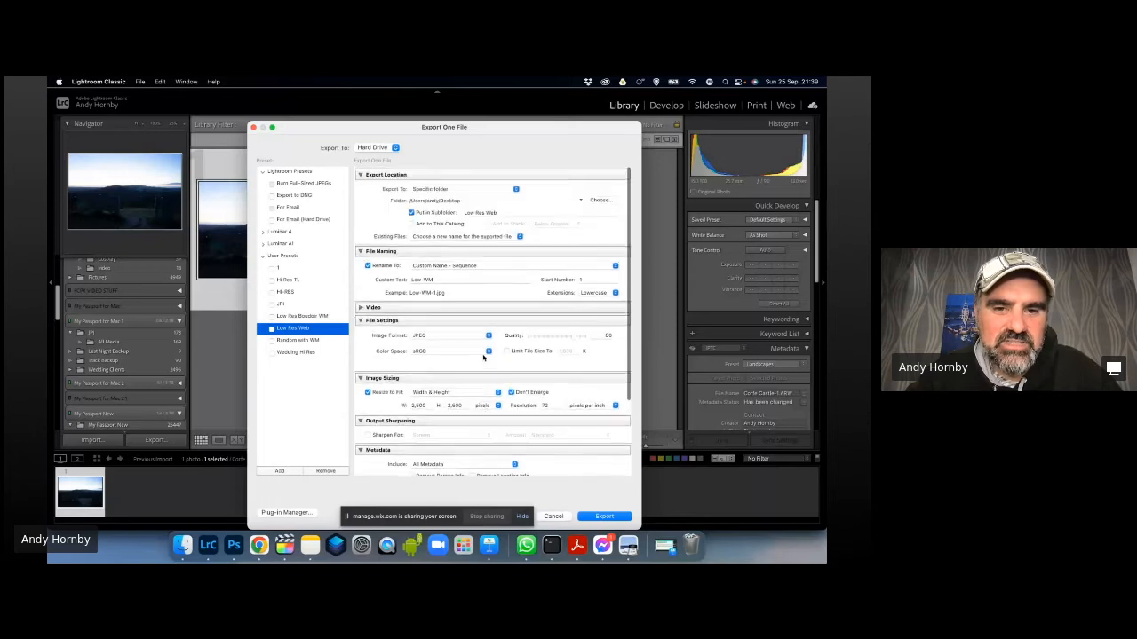
Examine the folder choices for saving a new export preset, and leave without creating one.
click(280, 470)
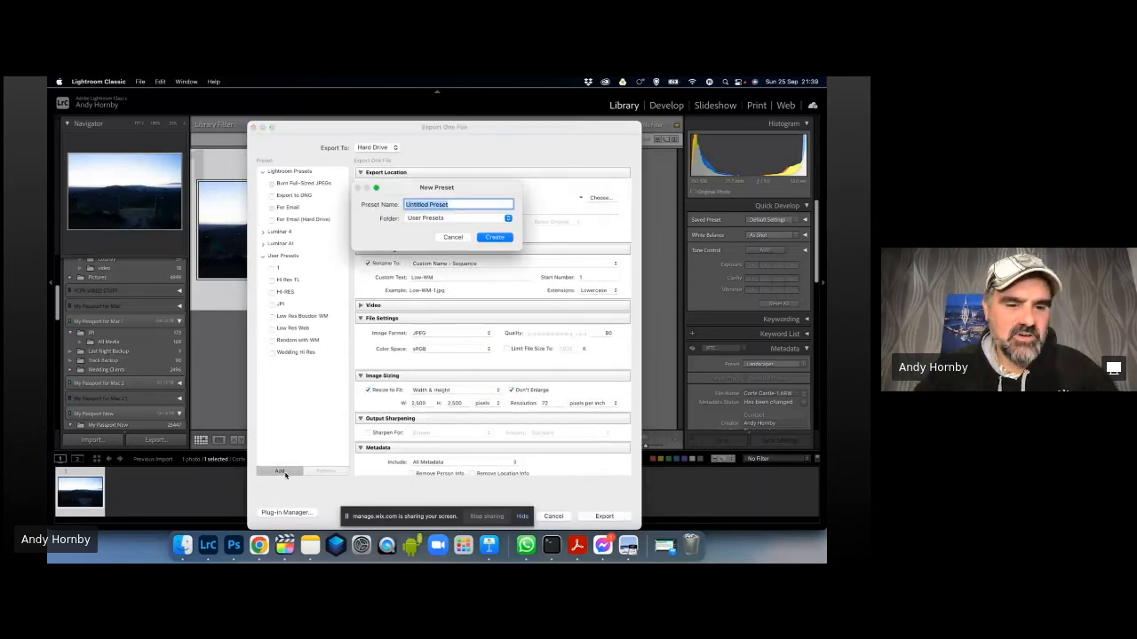
click(469, 218)
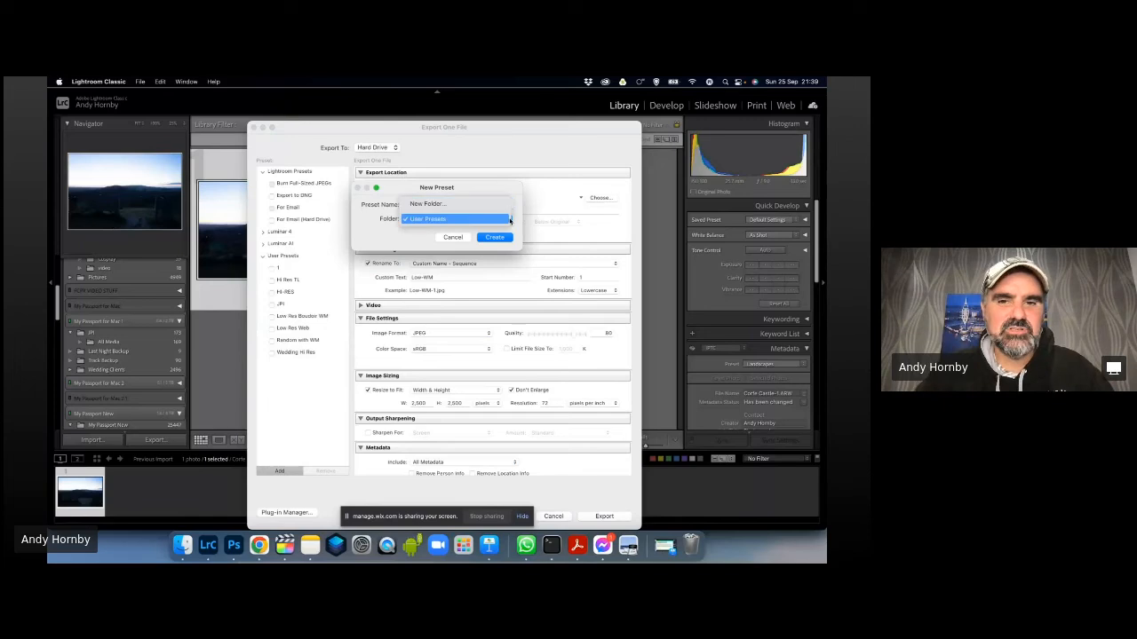
click(414, 235)
click(452, 237)
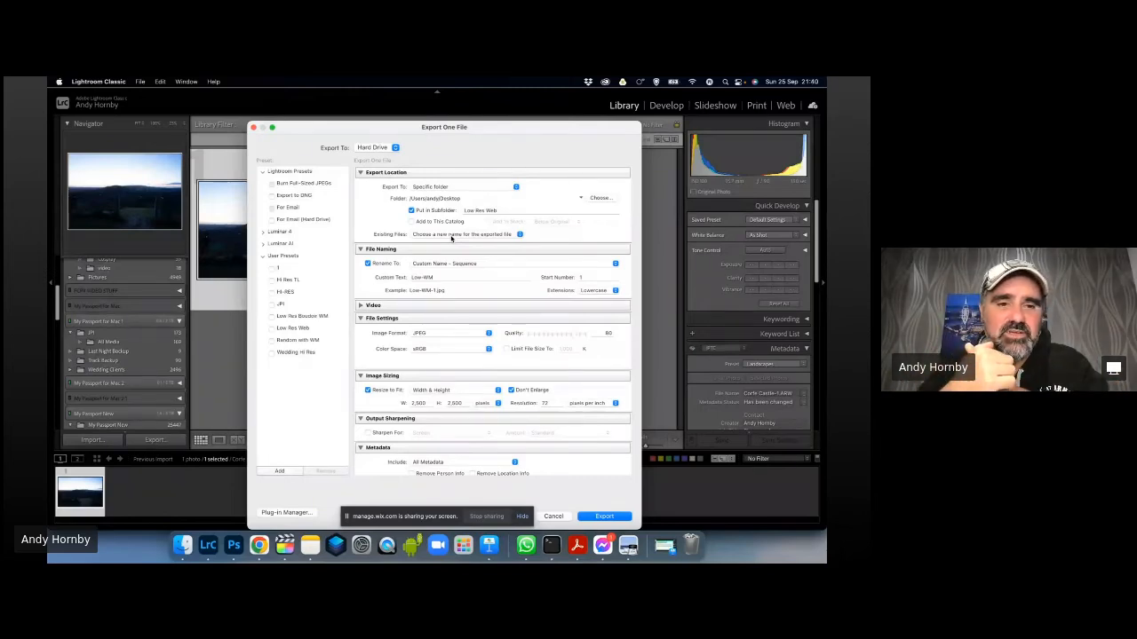
Review the image sizing, resolution, quality and file naming settings of the low-resolution export.
scroll(492, 314, down, 5)
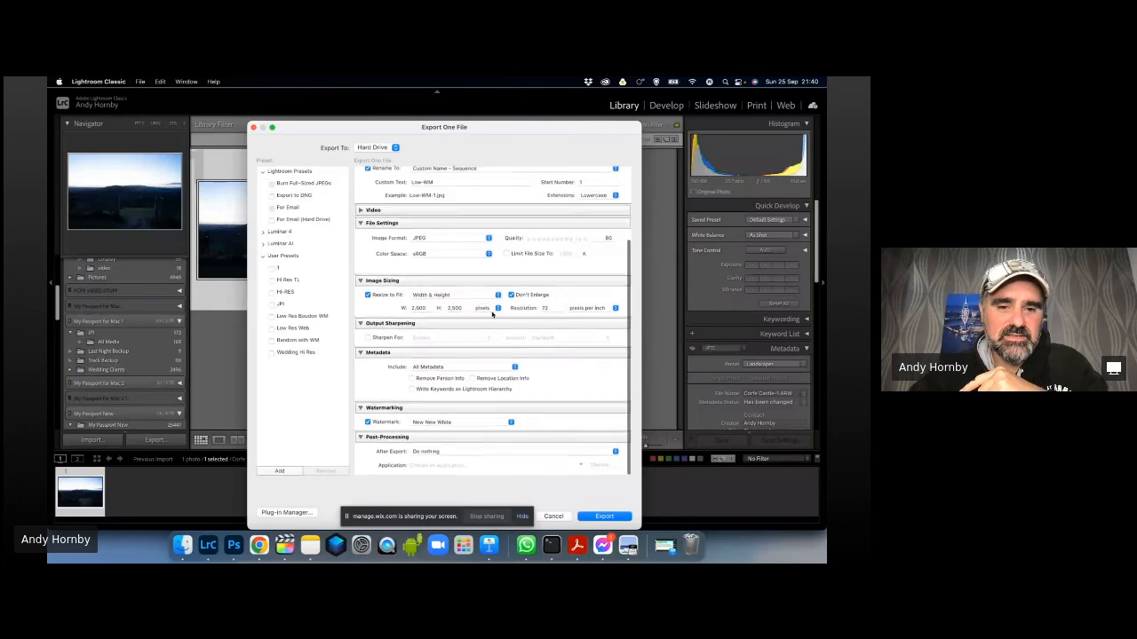
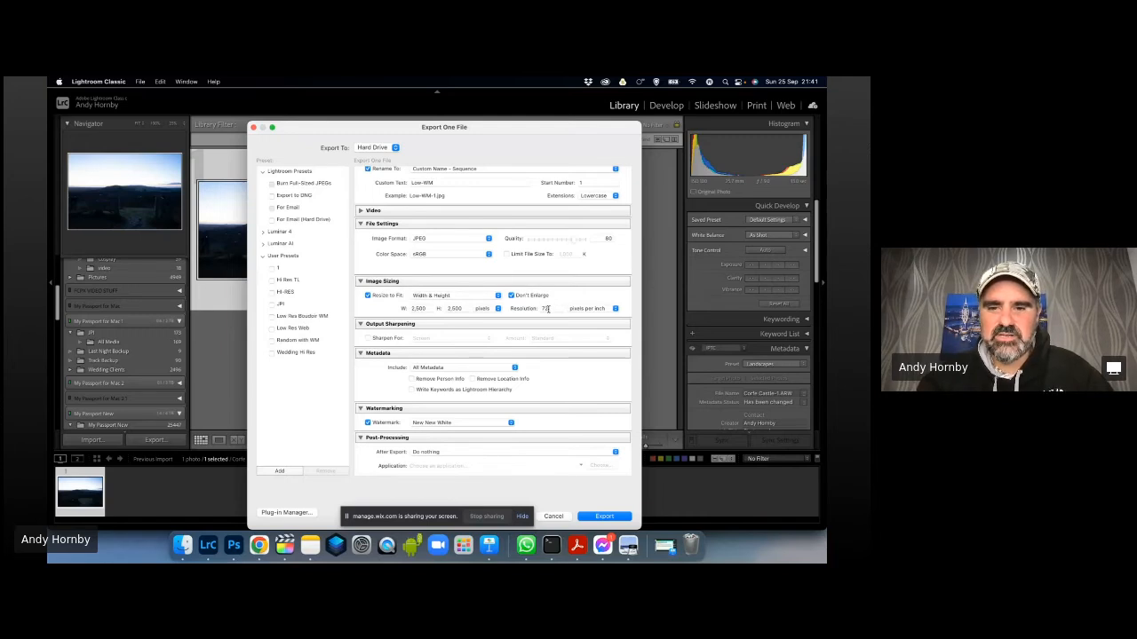
scroll(547, 308, up, 2)
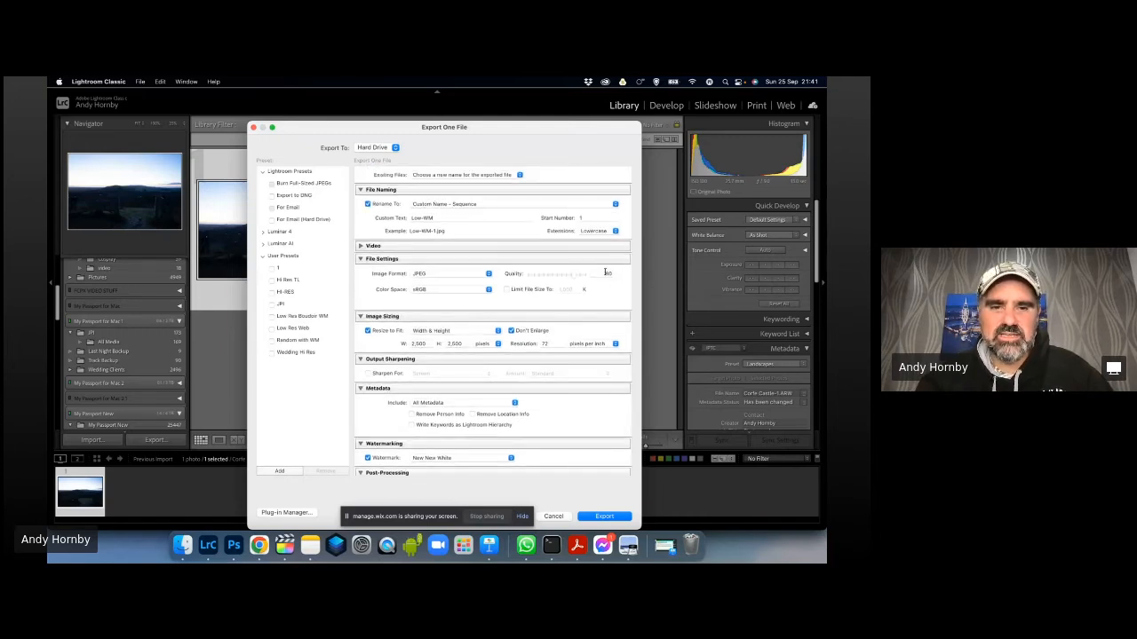
scroll(606, 273, up, 3)
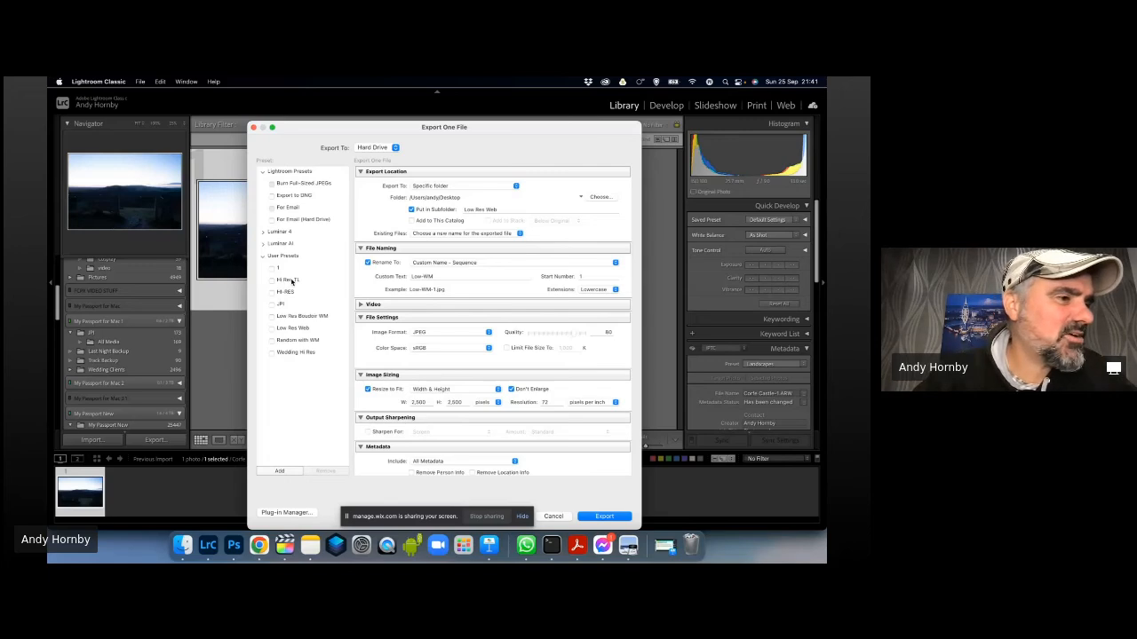
Examine the New New White watermark's image source and effects in the Watermark Editor, and leave without changing it.
scroll(444, 355, down, 5)
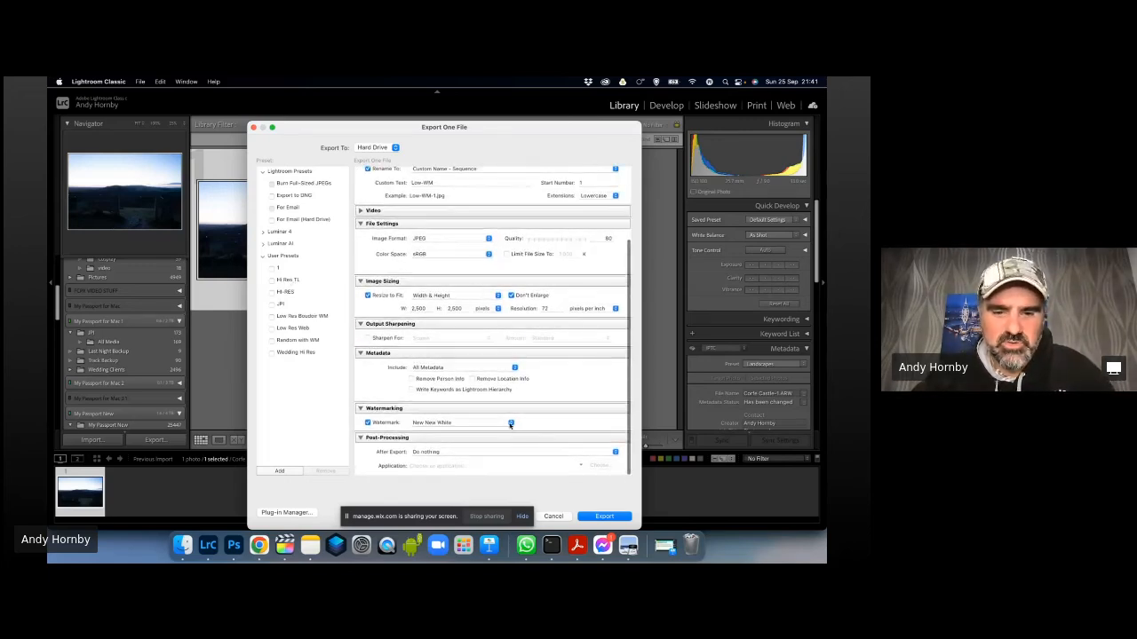
click(512, 424)
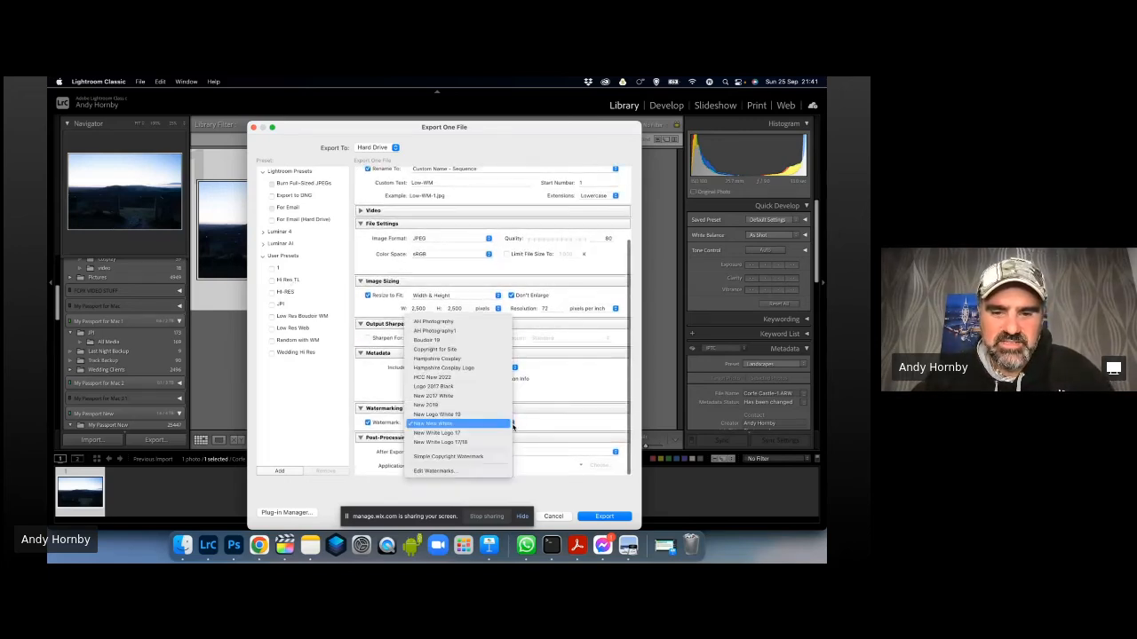
click(461, 472)
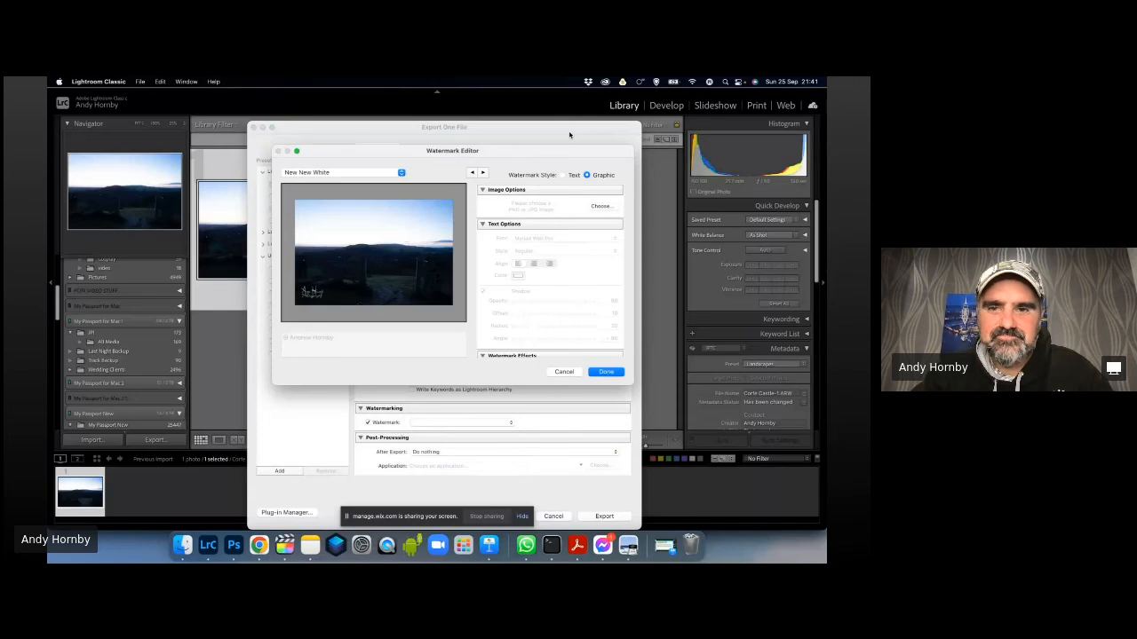
click(601, 205)
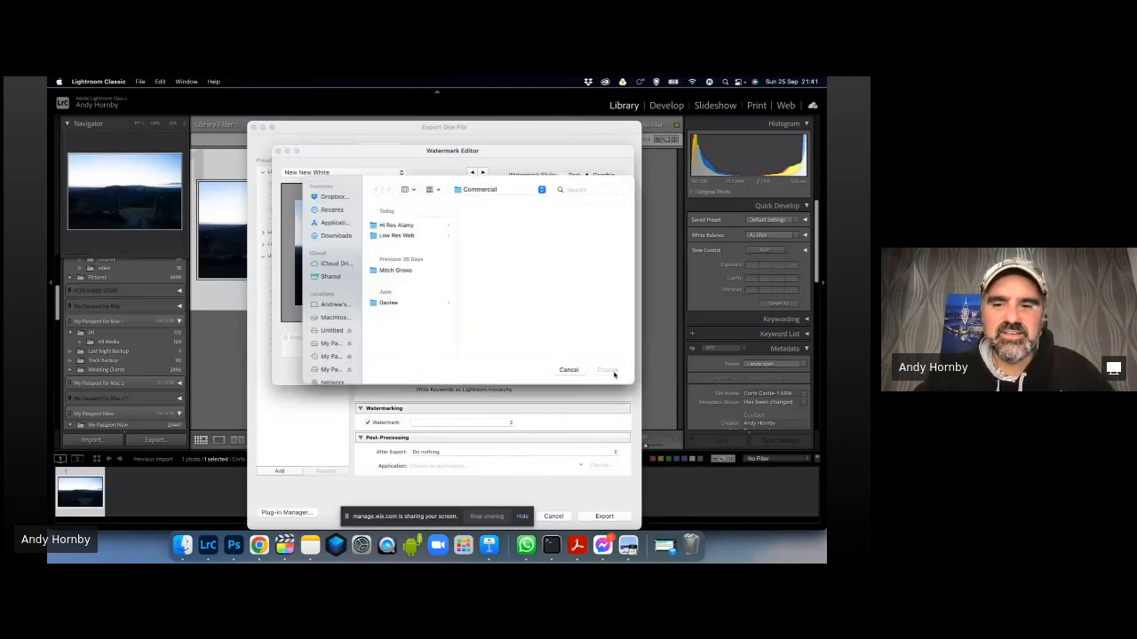
click(568, 369)
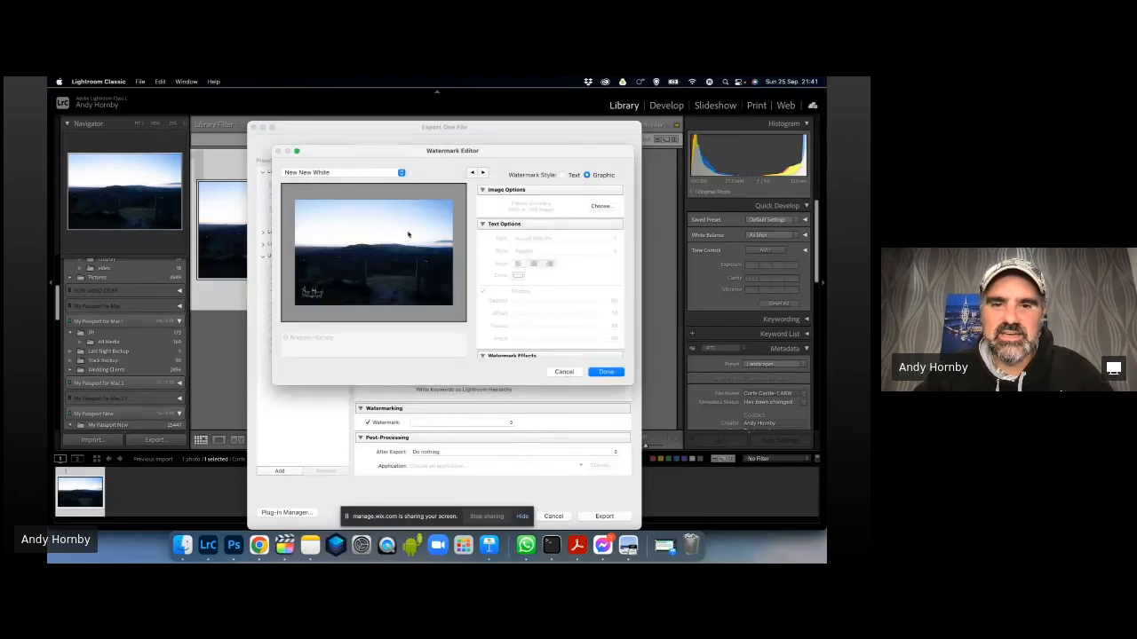
scroll(516, 261, down, 5)
scroll(522, 259, up, 3)
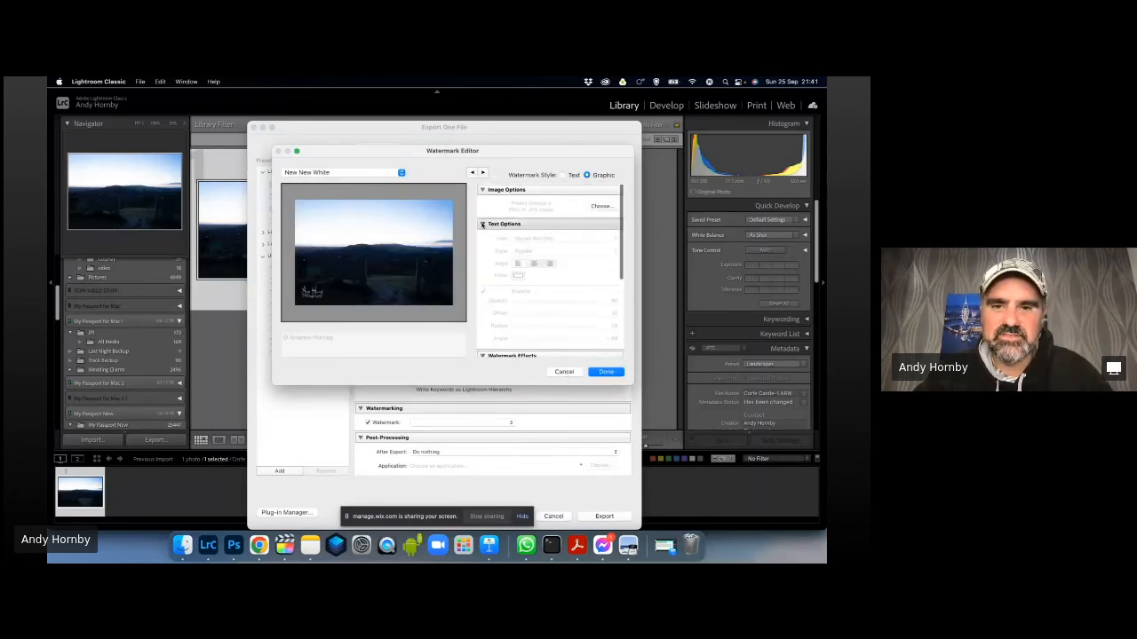
scroll(553, 280, down, 2)
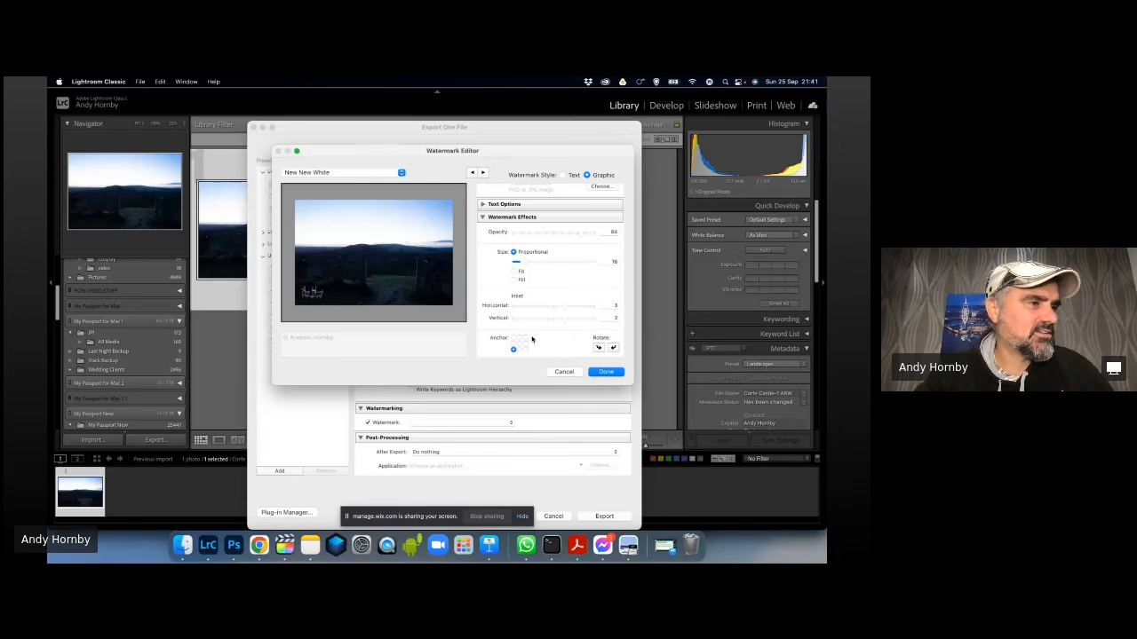
click(567, 373)
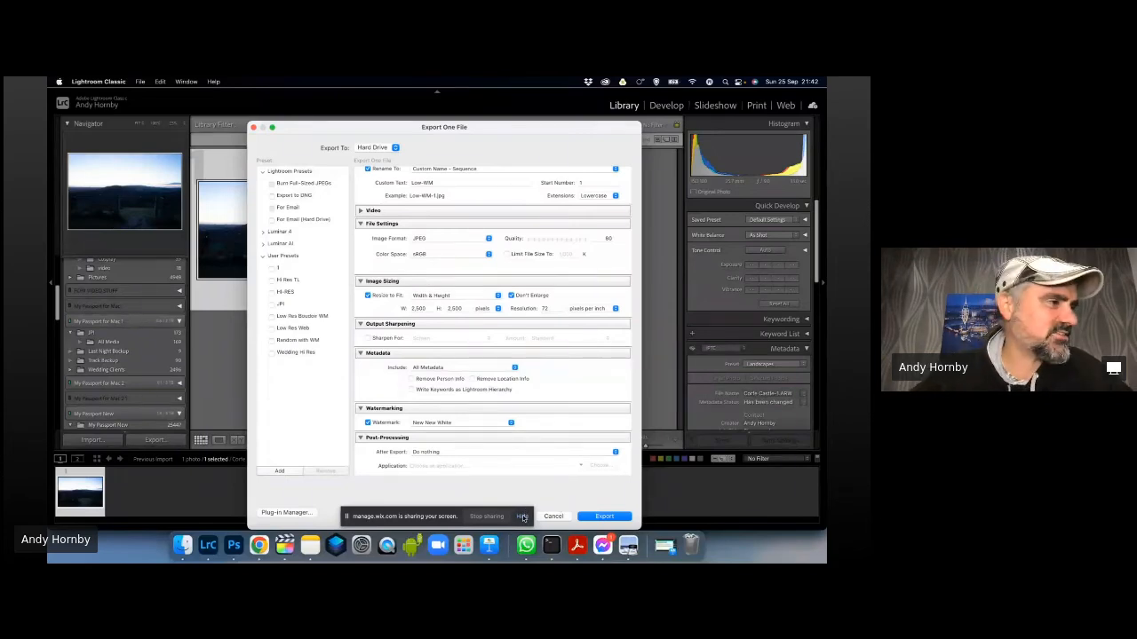
Hide the screen-sharing notice and switch to the Wix live video page in Chrome.
click(523, 516)
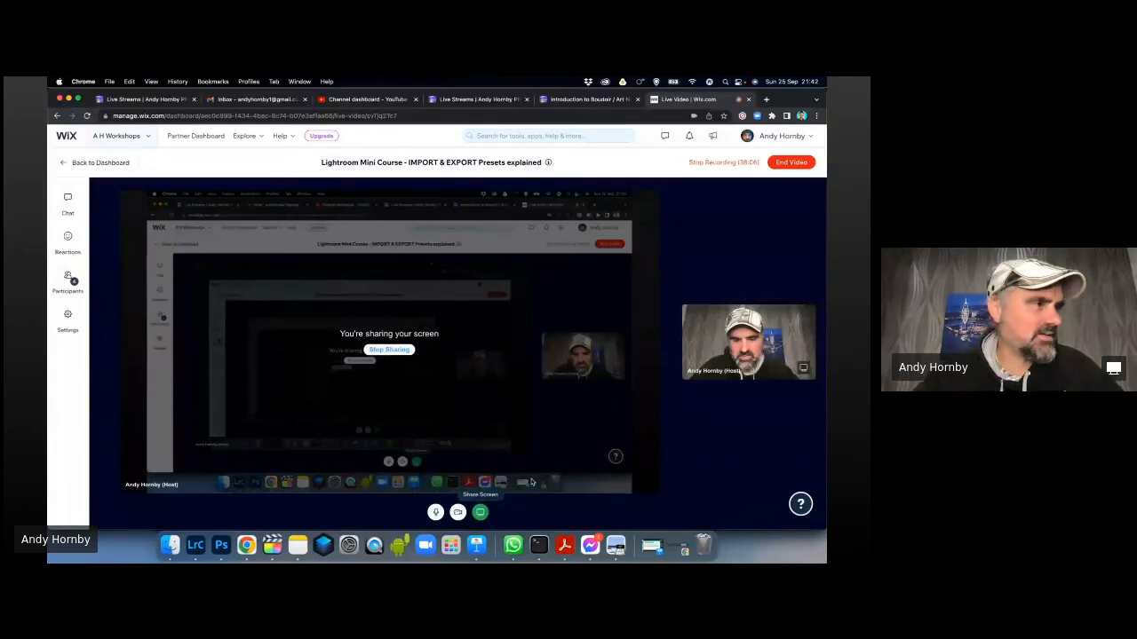